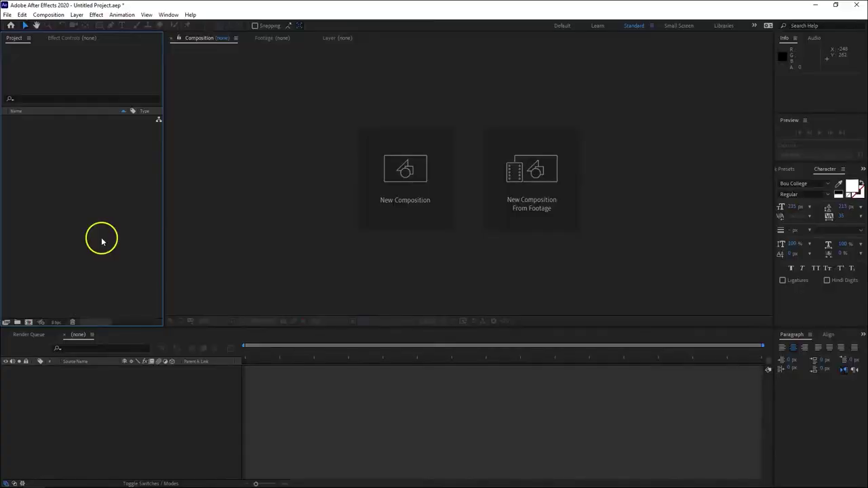
- Import SECTION 1 & 2, SECTION 3, the waterfall clip and the Santa clip
left_click(87, 234)
left_click(112, 154)
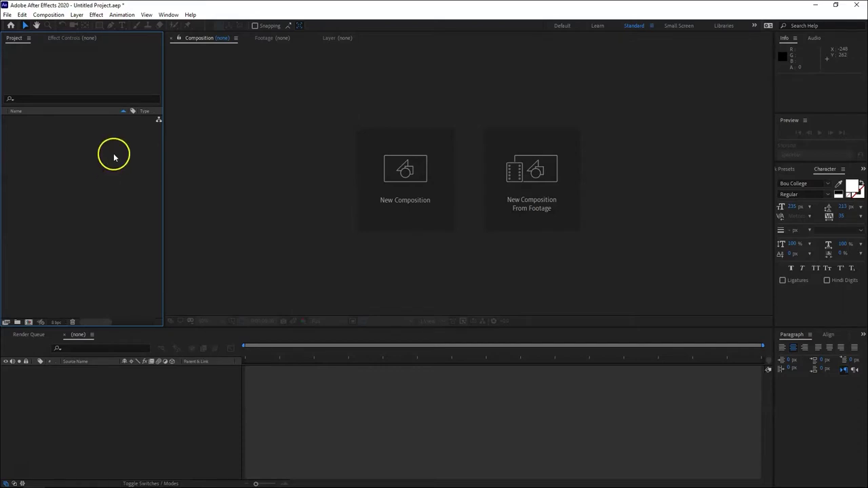
double_click(75, 176)
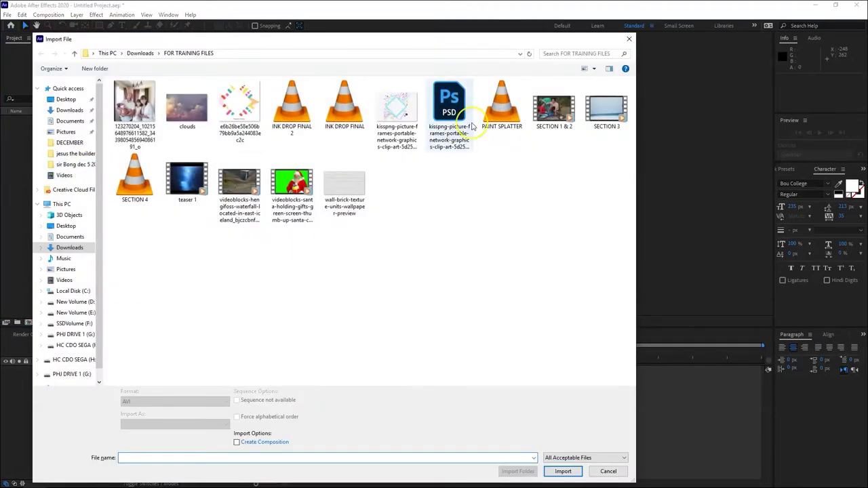
left_click(550, 117)
left_click(613, 116, "ctrl")
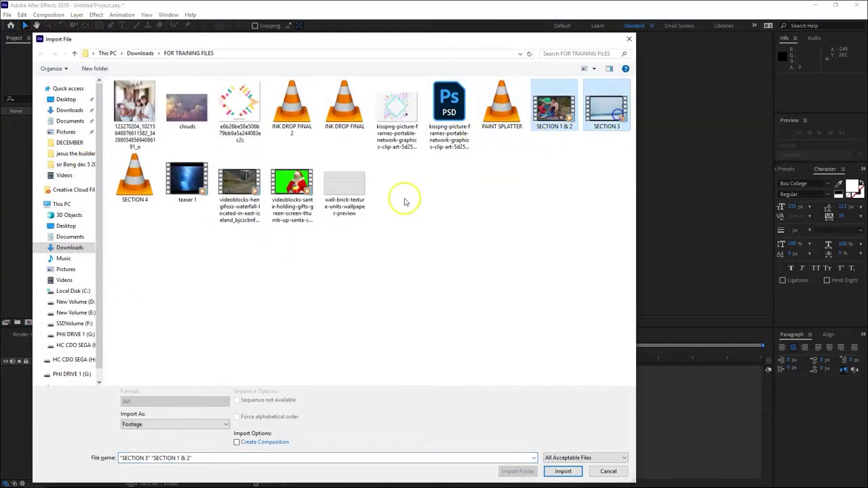
left_click(239, 190, "ctrl")
left_click(285, 182, "ctrl")
left_click(562, 471)
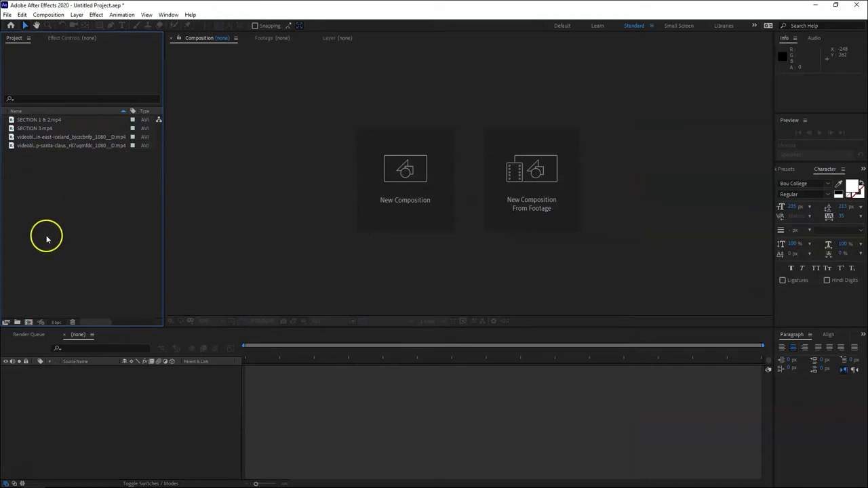
- Check SECTION 1 & 2.mp4's details, then select all four imported clips
left_click(24, 119)
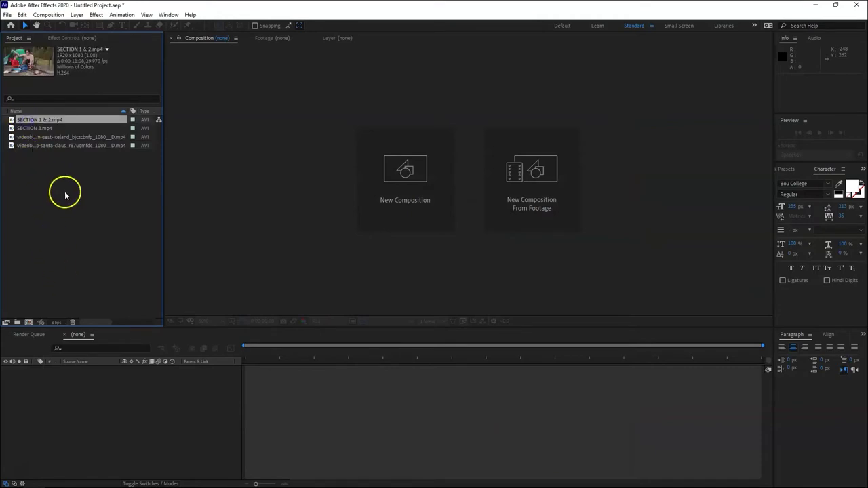
left_click(56, 175)
left_click(34, 120)
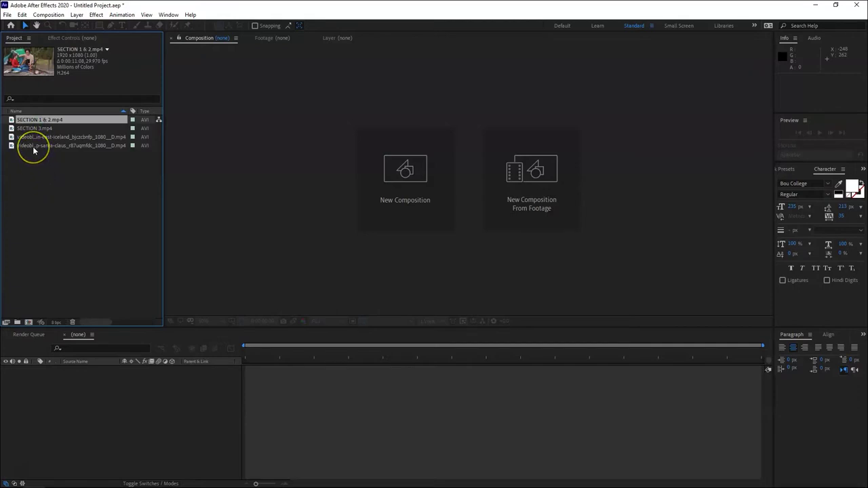
left_click(32, 146, "shift")
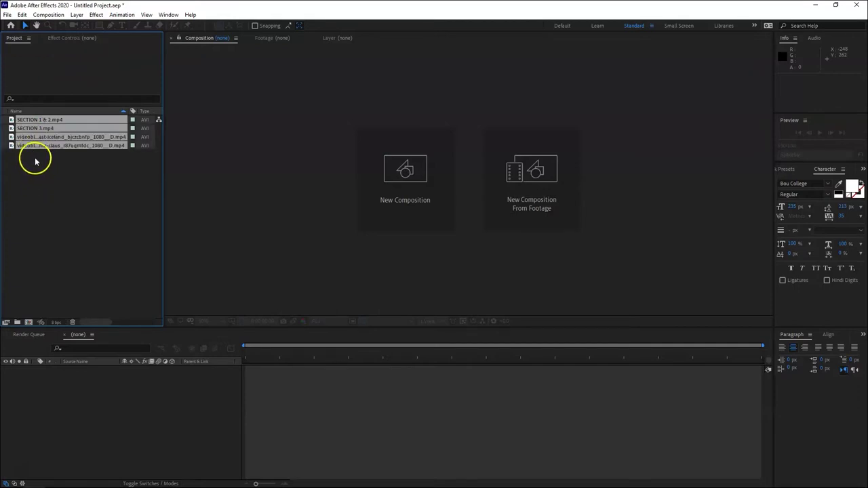
left_click_drag(32, 146, 29, 322)
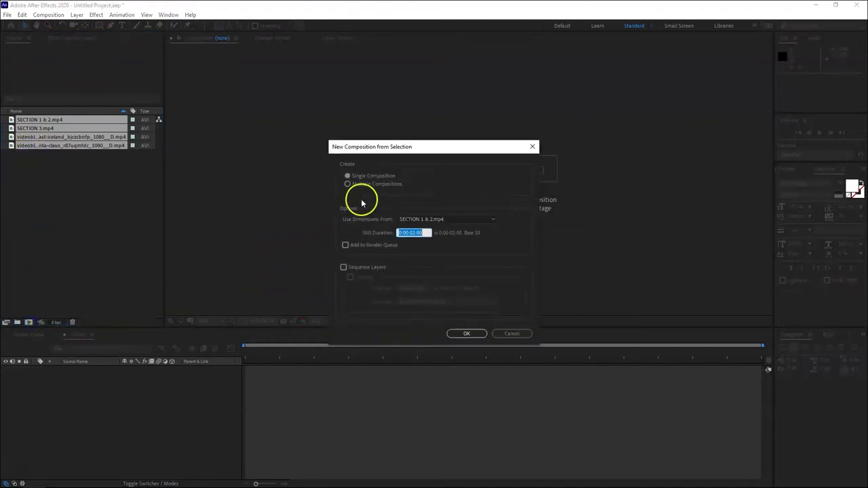
left_click(347, 176)
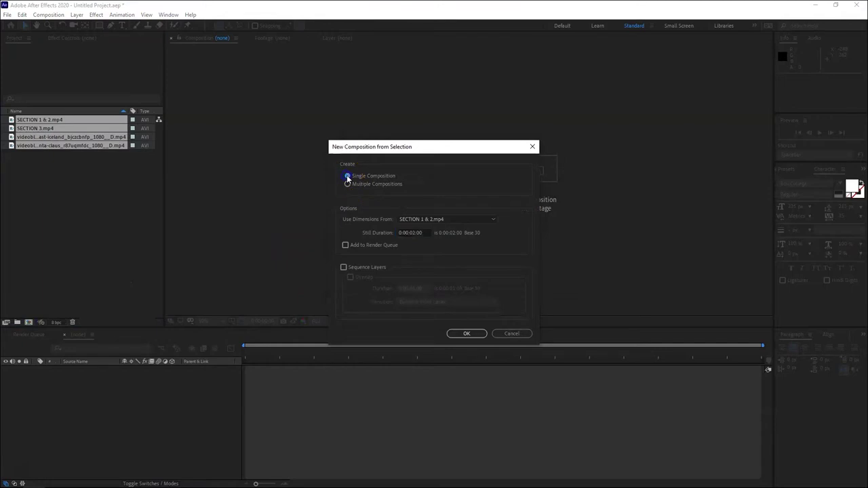
left_click(347, 185)
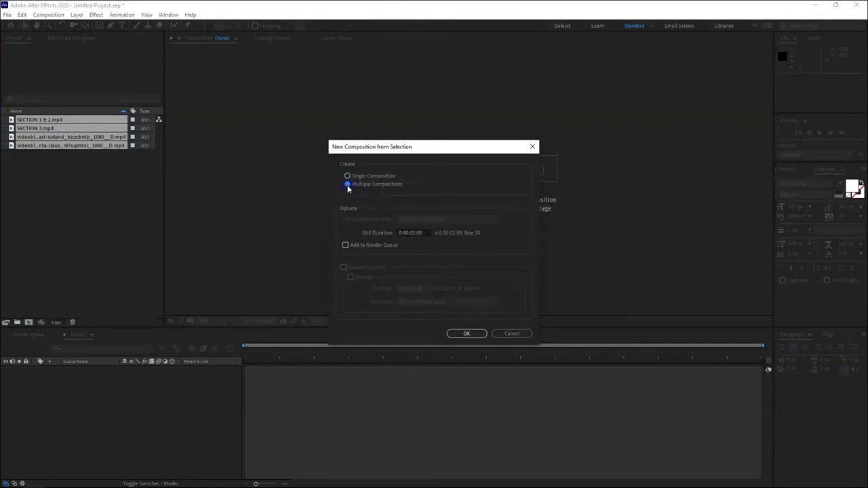
left_click(467, 333)
left_click(468, 334)
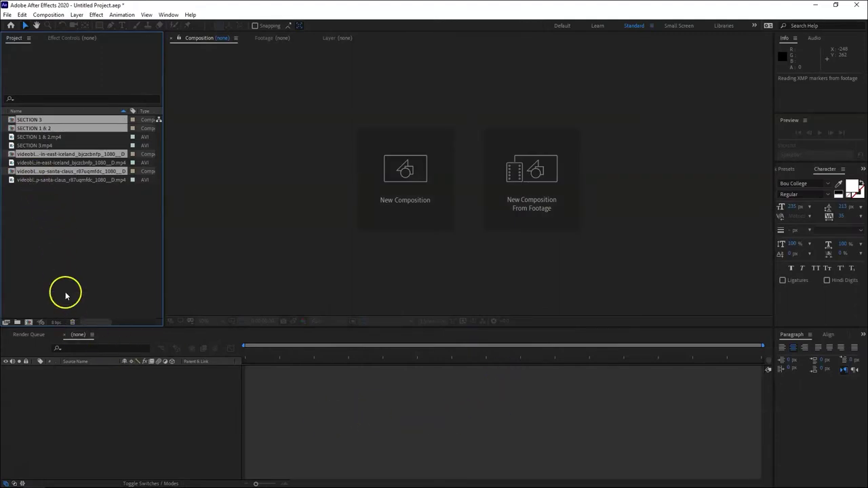
left_click(25, 211)
left_click(23, 175)
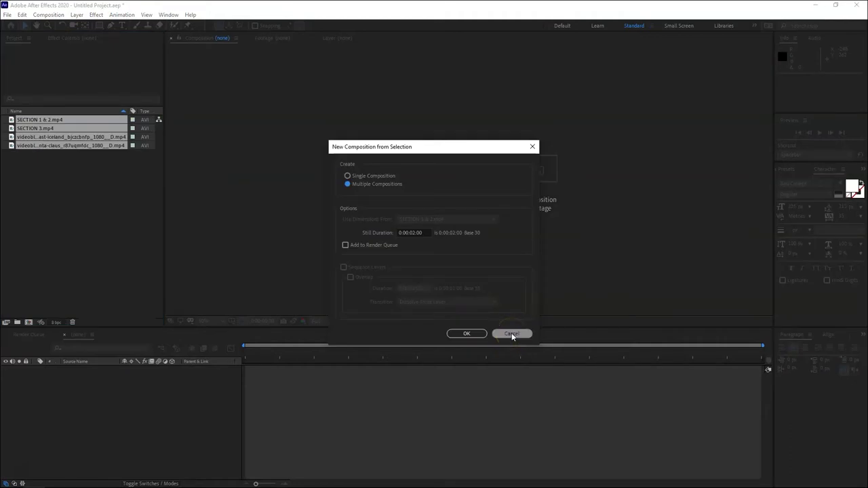
left_click(512, 334)
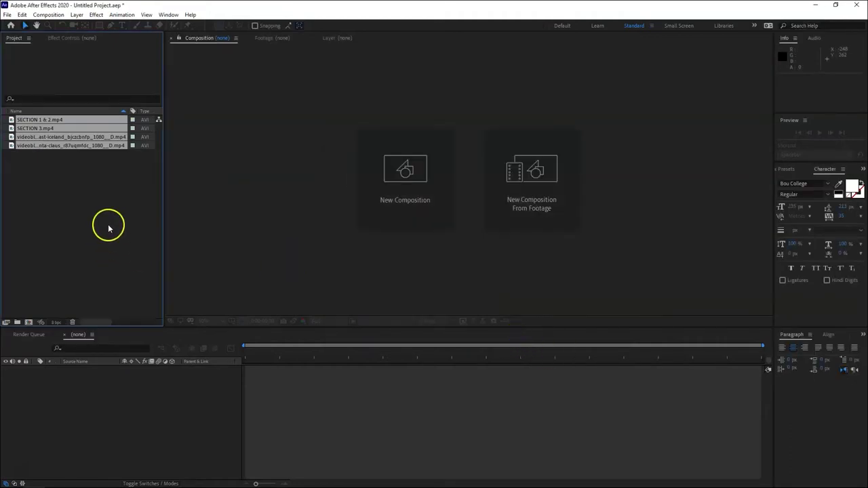
left_click(70, 209)
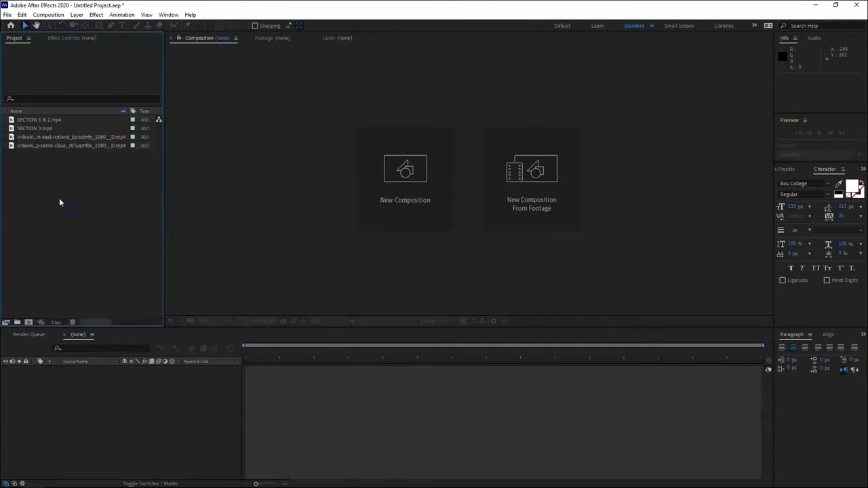
left_click(33, 130)
left_click(61, 192)
left_click(31, 120)
left_click(34, 148, "shift")
left_click(45, 177)
left_click(41, 128)
left_click(40, 120)
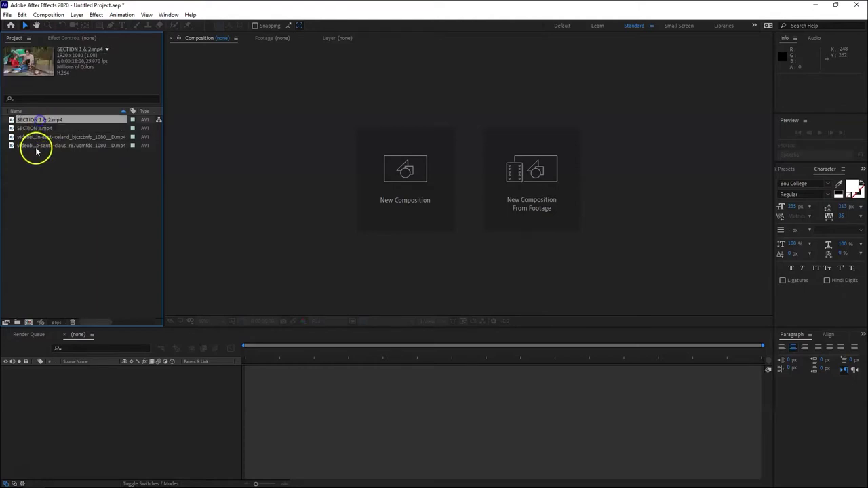
left_click(36, 149, "shift")
- Build one composition, SECTION 1 & 2, from all four clips as layers
left_click_drag(41, 145, 28, 322)
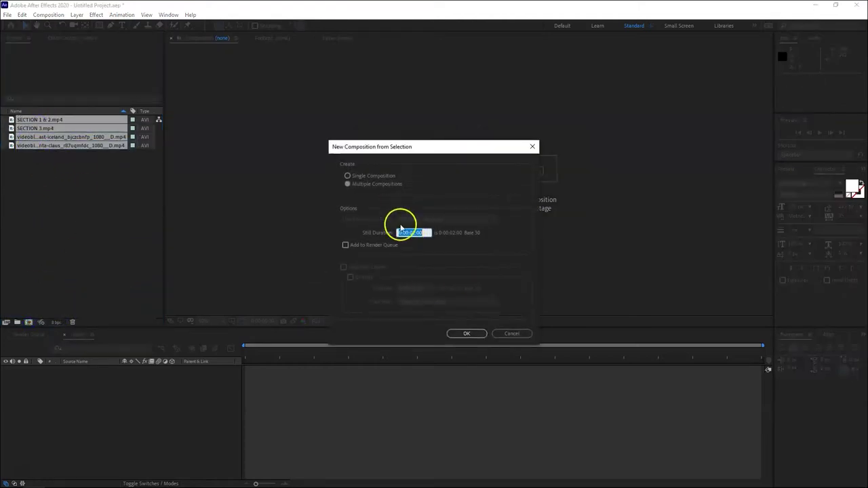
left_click(346, 178)
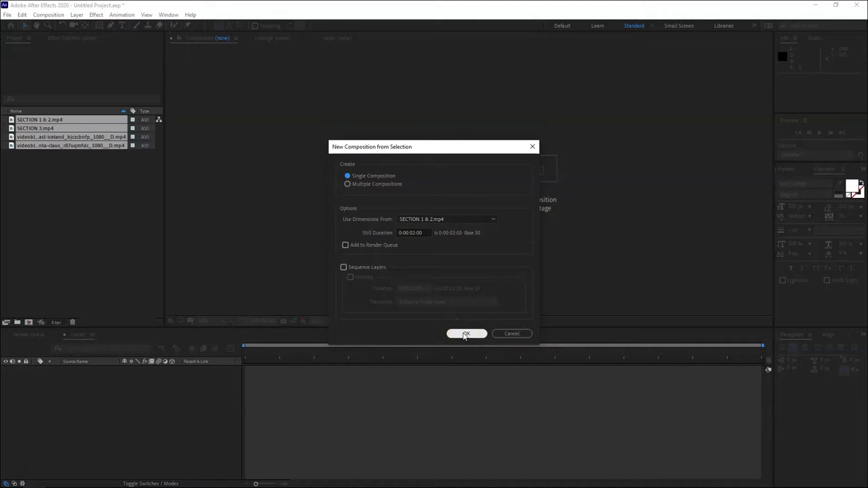
left_click(465, 334)
- Set the work area end at 4 seconds and trim the composition to it
left_click(76, 236)
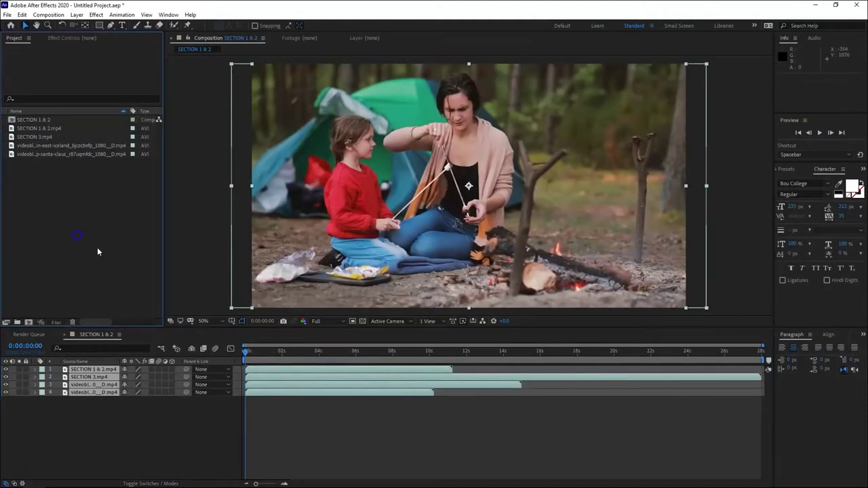
left_click_drag(269, 350, 319, 365)
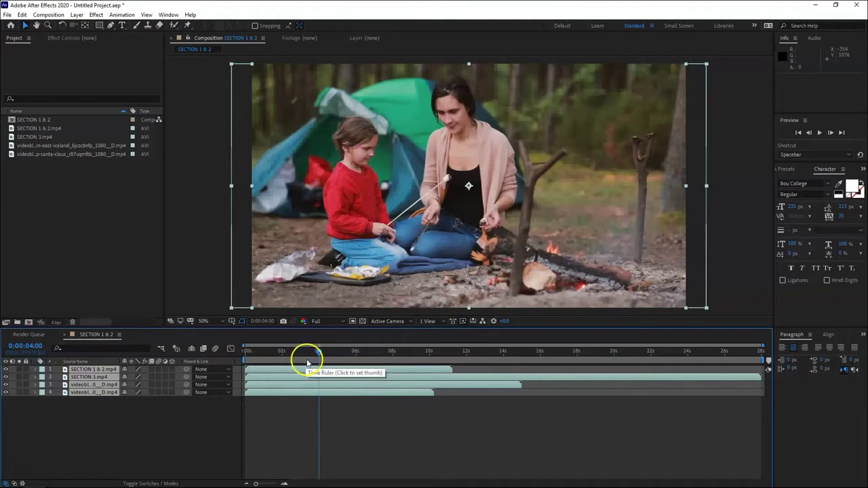
key("n")
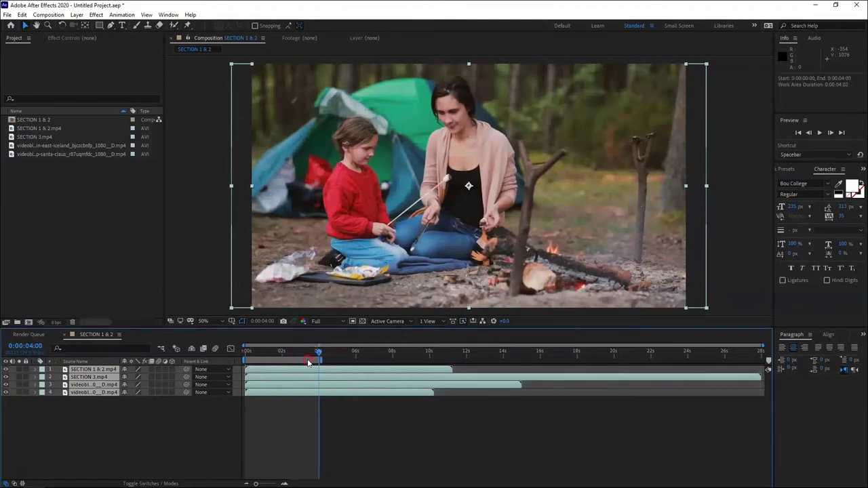
right_click(308, 364)
left_click(347, 385)
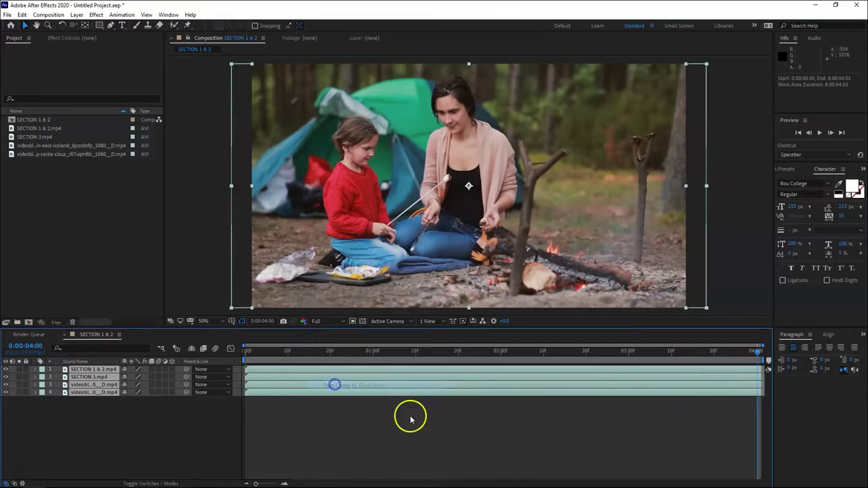
- Park the playhead at frame 6 and select the SECTION 1 & 2.mp4 layer
left_click(306, 356)
left_click(283, 387)
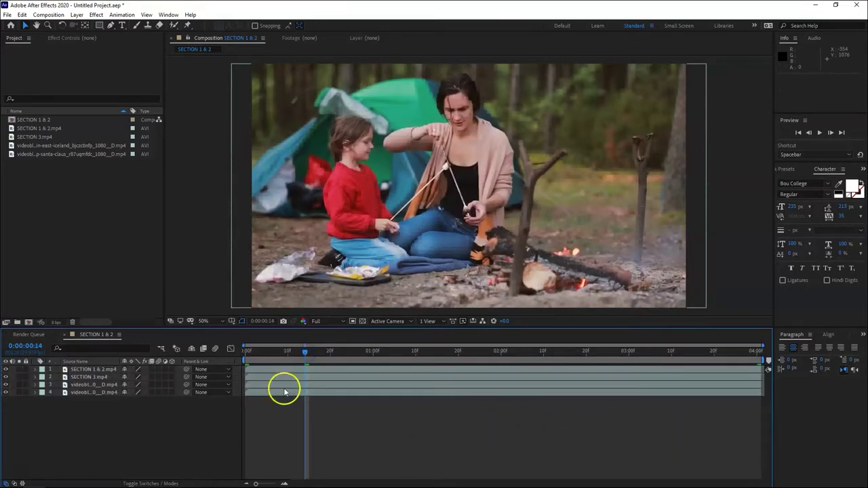
left_click(292, 353)
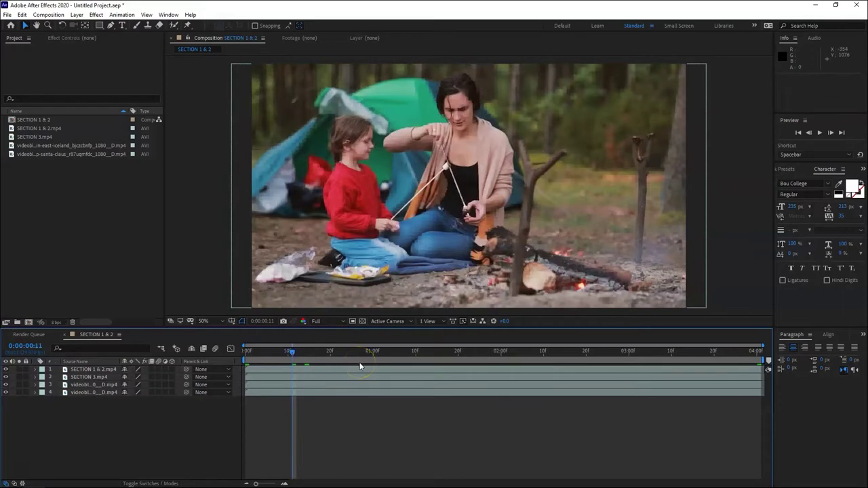
left_click(300, 432)
left_click(273, 352)
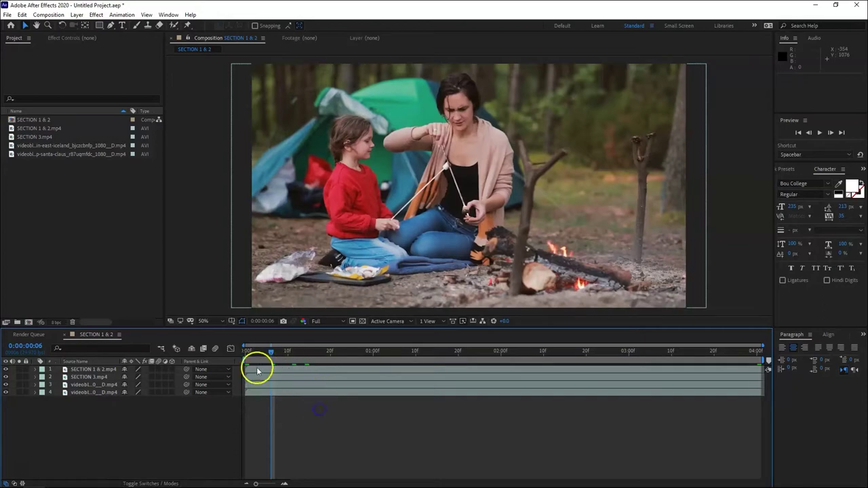
left_click(257, 371)
left_click(292, 407)
left_click(277, 372)
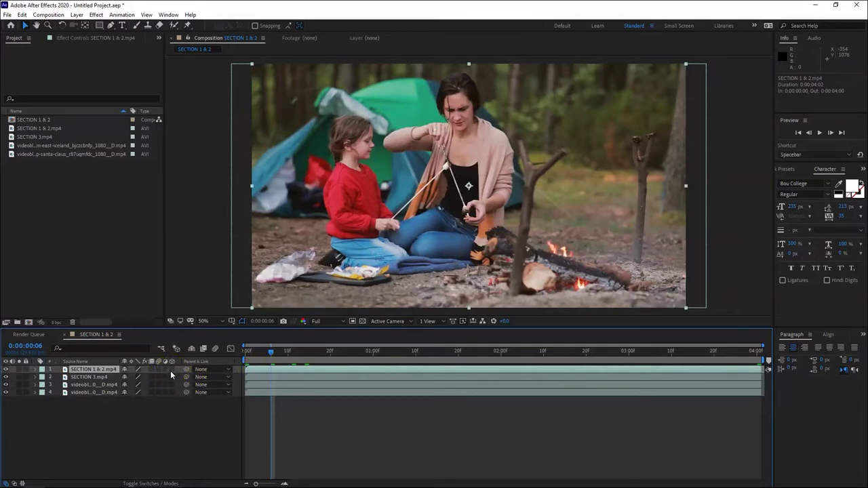
- Make SECTION 1 & 2.mp4 a 3D layer and adjust its depth position
left_click(172, 370)
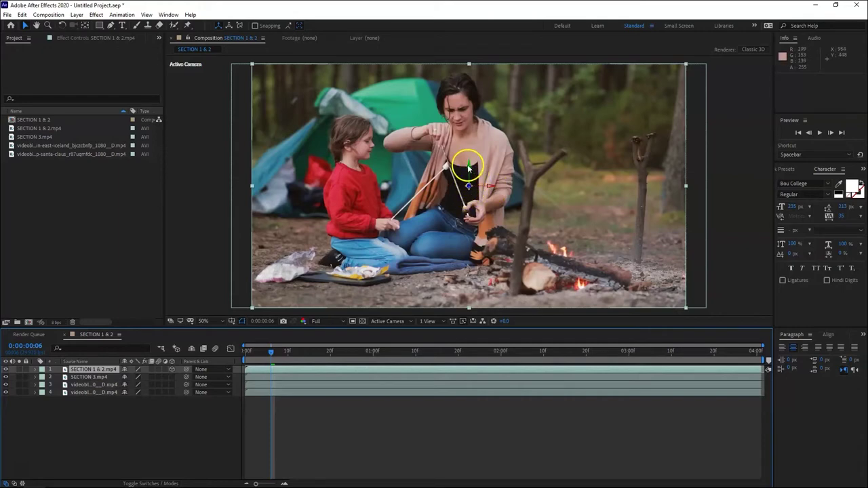
left_click_drag(469, 170, 487, 192)
left_click(491, 184)
left_click(470, 165)
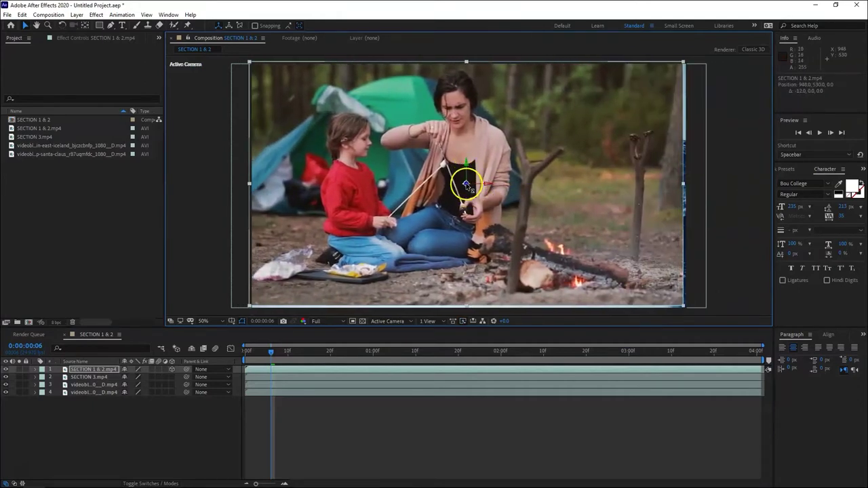
left_click_drag(467, 185, 335, 156)
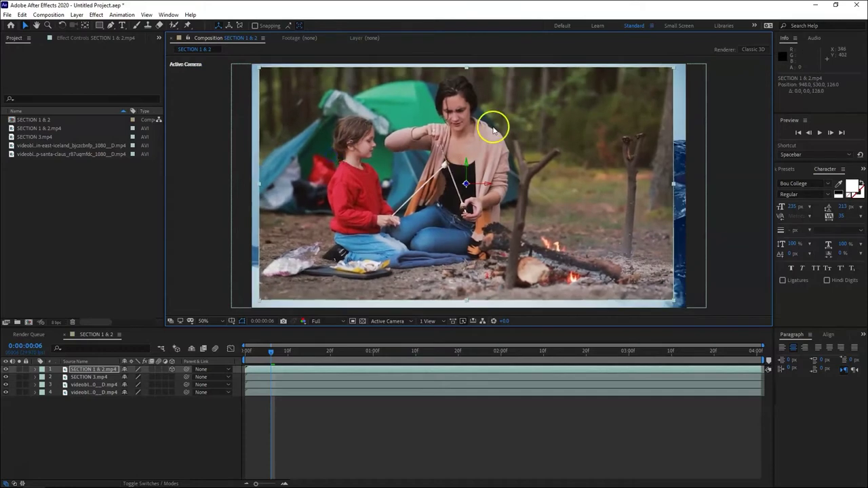
left_click_drag(466, 185, 388, 171)
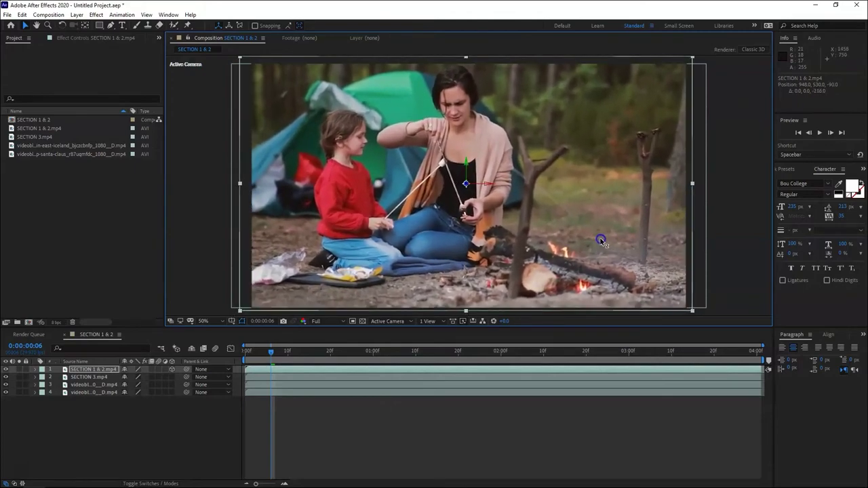
left_click_drag(601, 240, 377, 144)
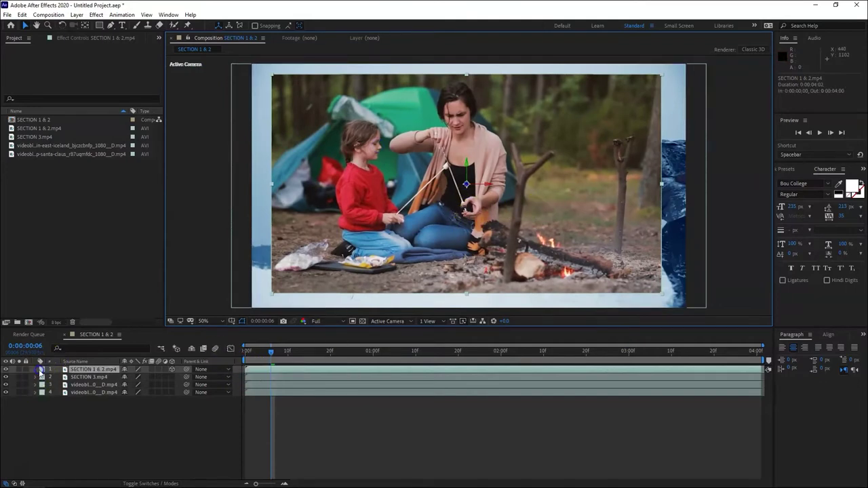
- Reset layer 1's Transform so the footage fills the frame, then reselect it
left_click(41, 370)
key("Escape")
left_click(42, 384)
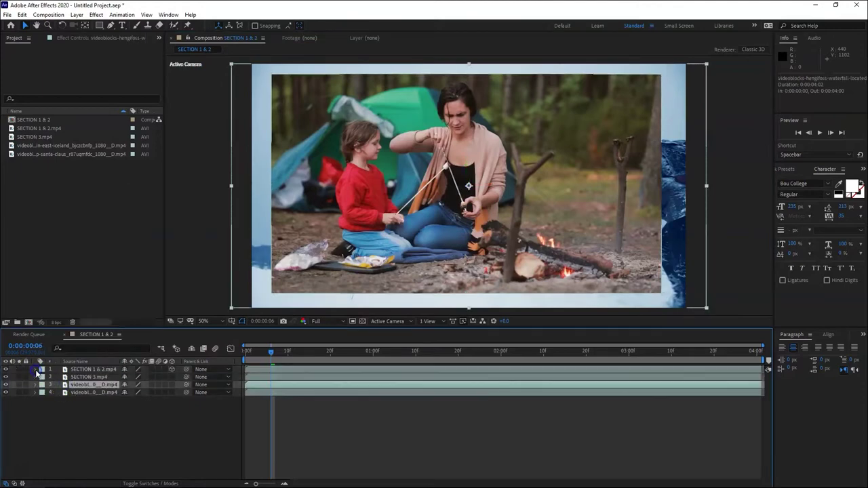
left_click(36, 369)
left_click(127, 377)
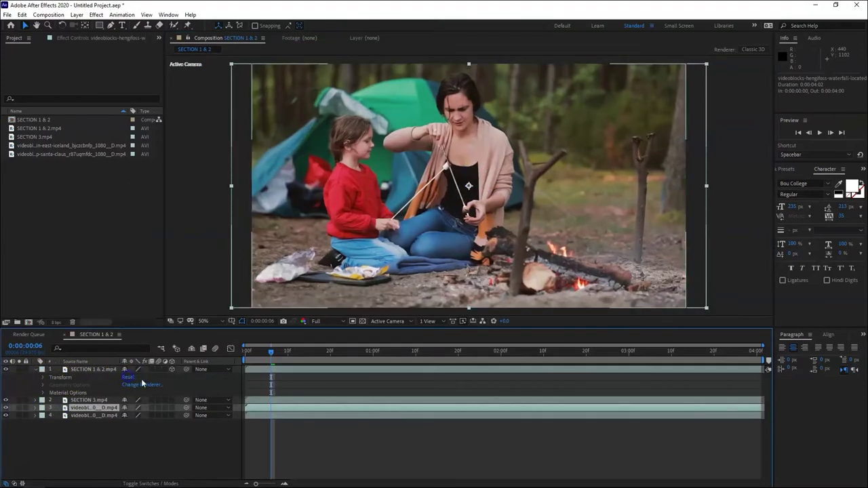
left_click(278, 365)
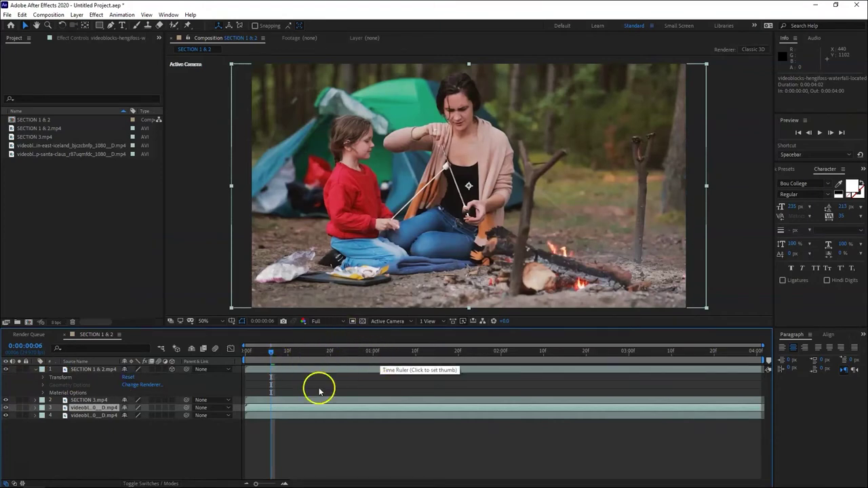
left_click(291, 371)
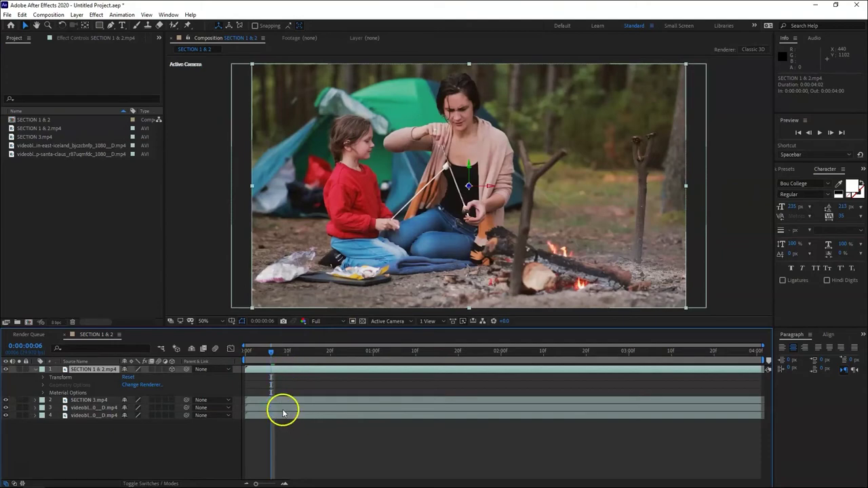
right_click(293, 441)
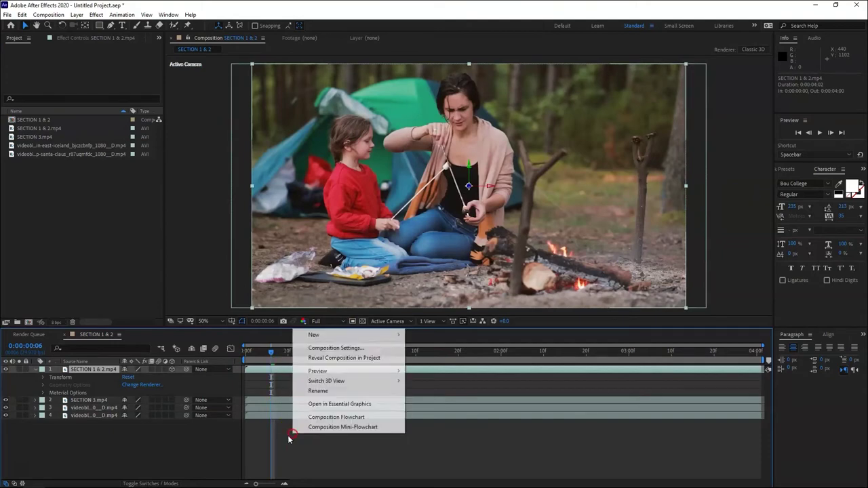
- Add a Two-Node Camera, Camera 1, with the 50mm preset and depth of field off
right_click(329, 451)
mouse_move(368, 346)
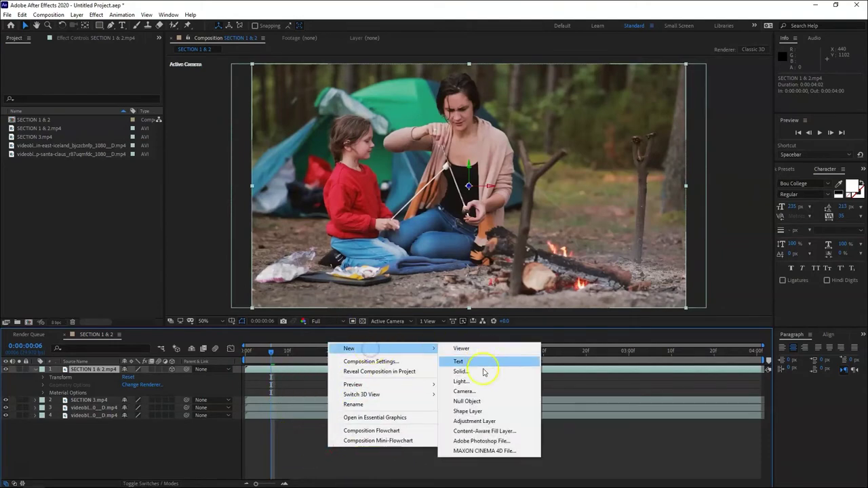
left_click(463, 392)
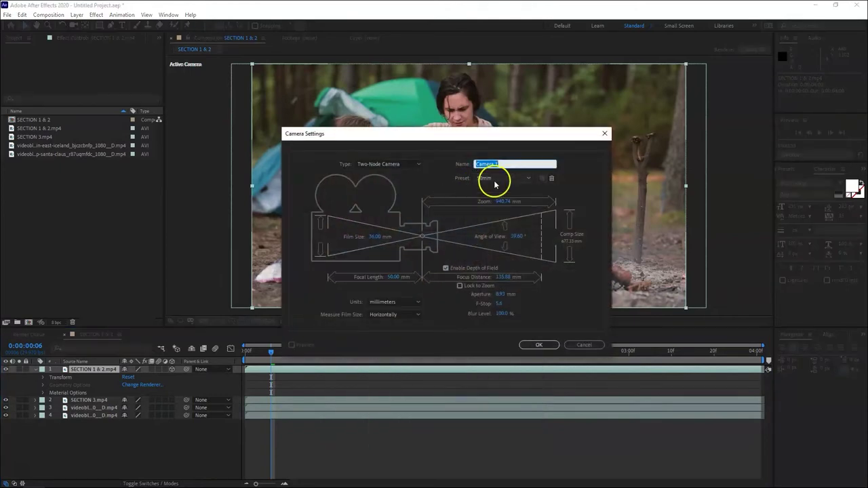
left_click(528, 179)
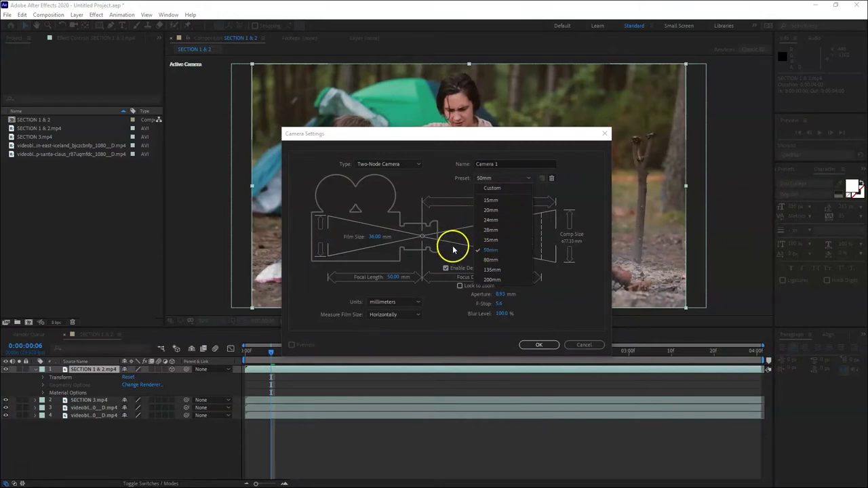
left_click(451, 248)
left_click(446, 268)
left_click(495, 179)
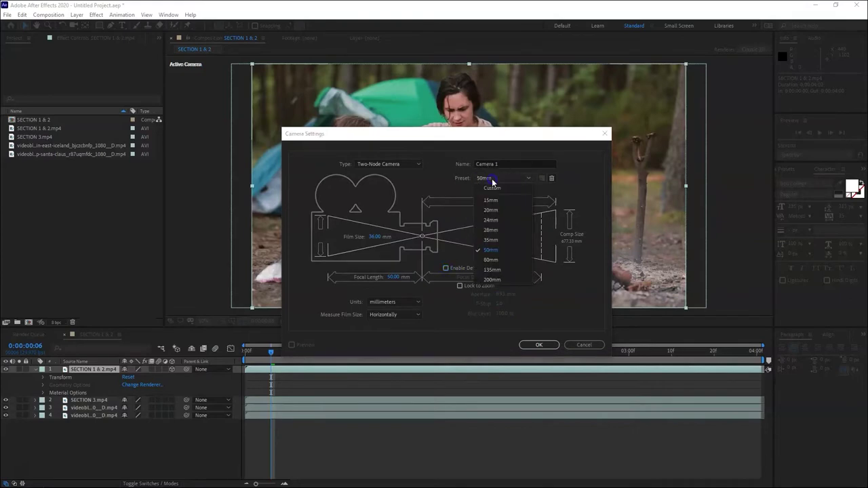
left_click(499, 252)
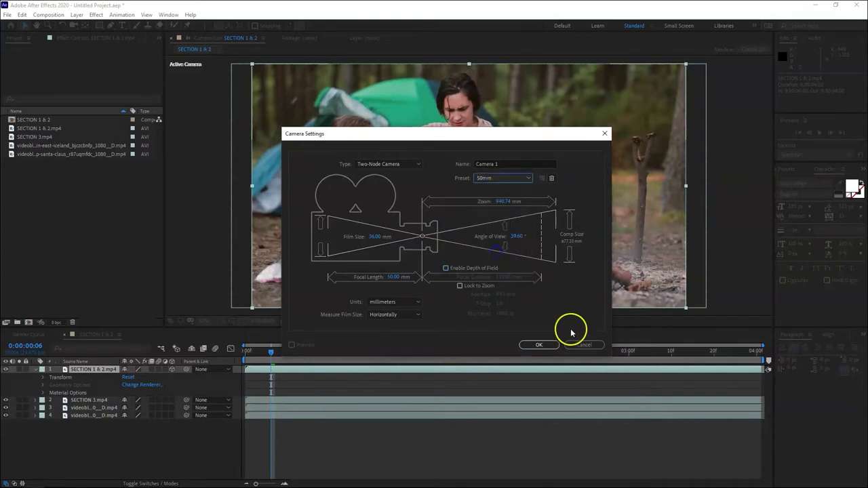
left_click(541, 346)
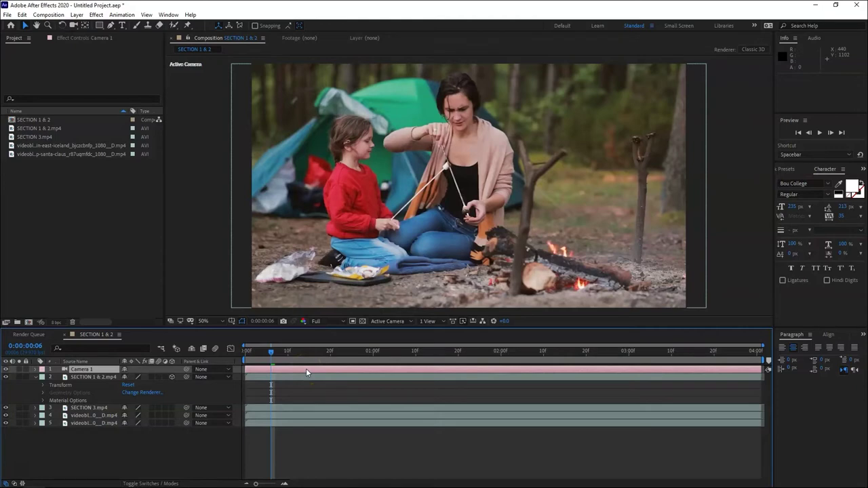
- Nudge the timeline playhead slightly, with Camera 1 now above the five layers
left_click_drag(305, 368, 294, 368)
- Choose the Orbit Camera Tool from the Unified Camera Tool flyout
left_click(74, 28)
left_click_drag(86, 39, 80, 32)
left_click(78, 30)
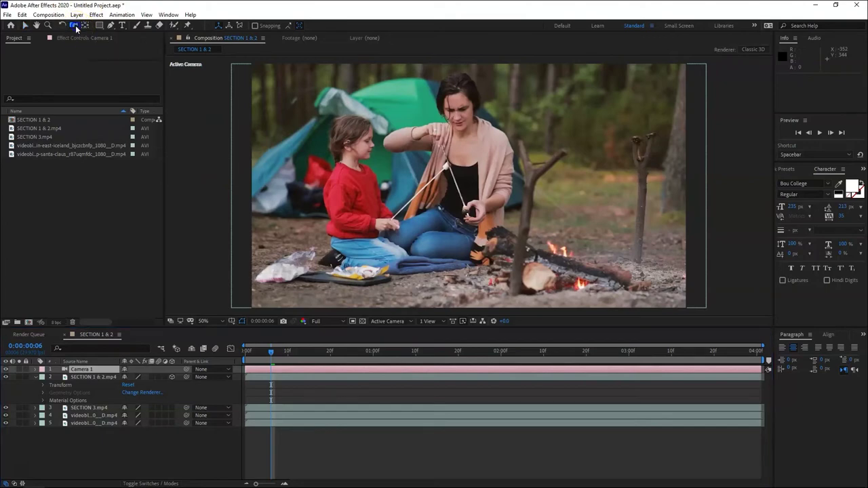
left_click_drag(77, 28, 125, 36)
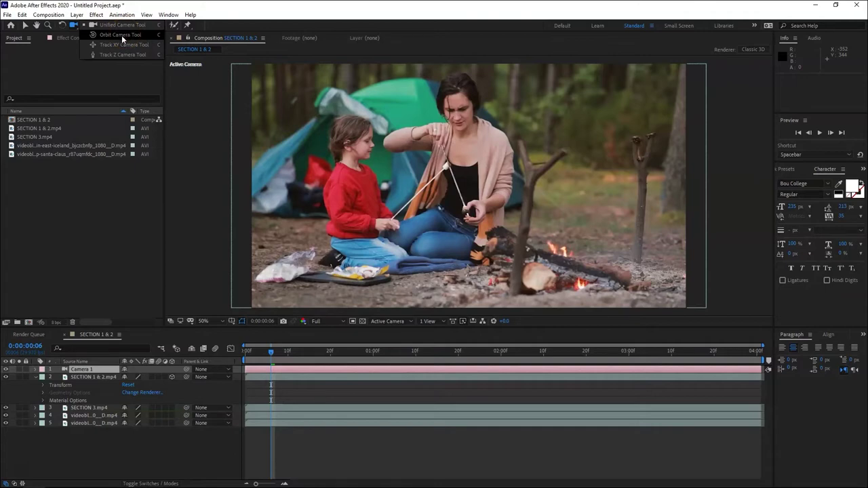
left_click_drag(122, 35, 121, 35)
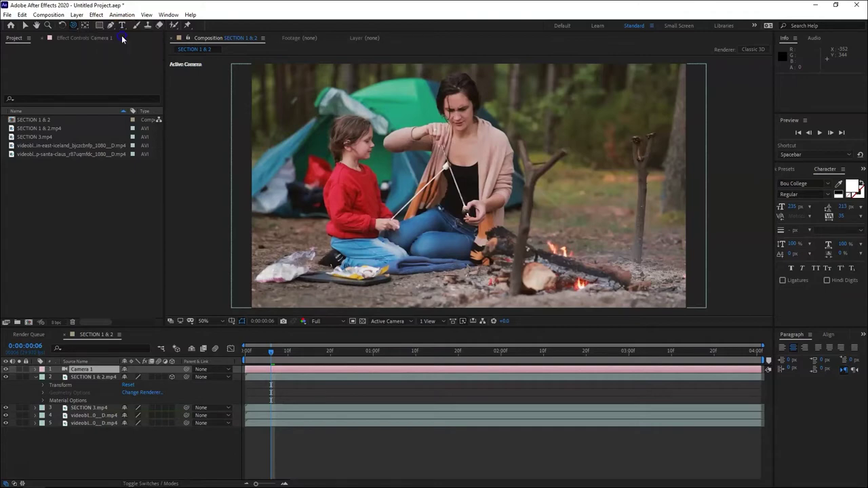
- Orbit Camera 1 to an angle, then pan with Track XY to shift the footage upward
left_click(89, 410)
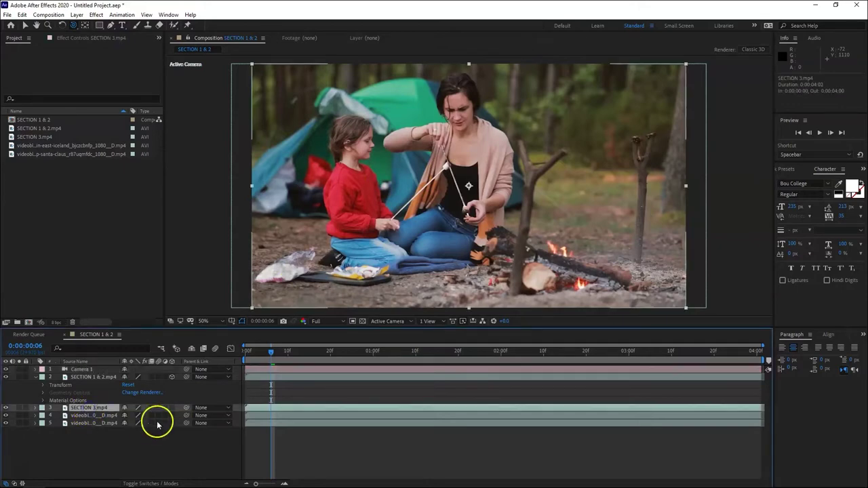
left_click(86, 422, "shift")
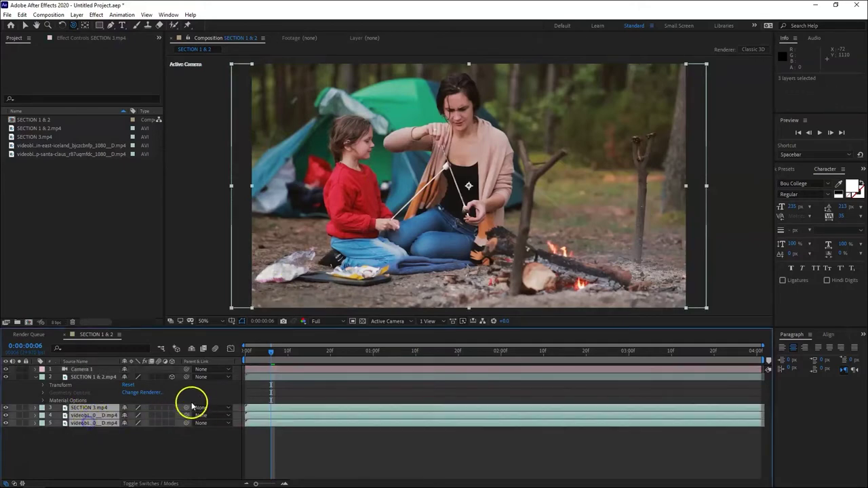
left_click(83, 376)
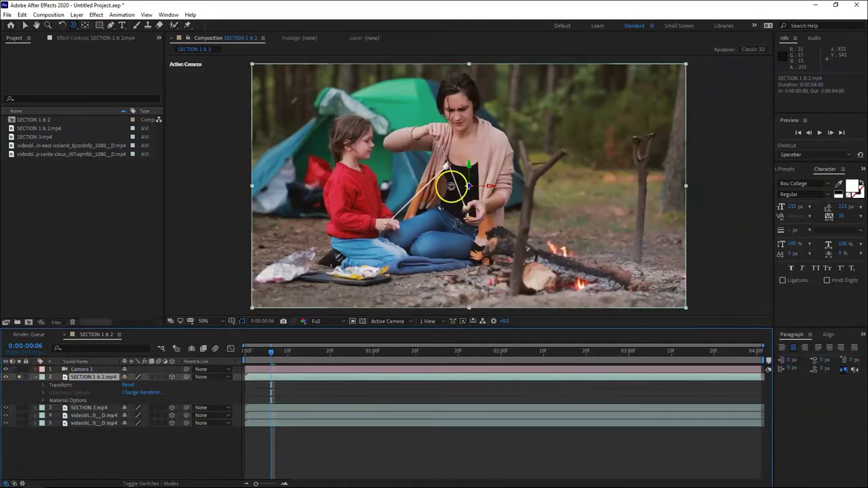
left_click_drag(452, 188, 520, 216)
left_click_drag(73, 24, 106, 49)
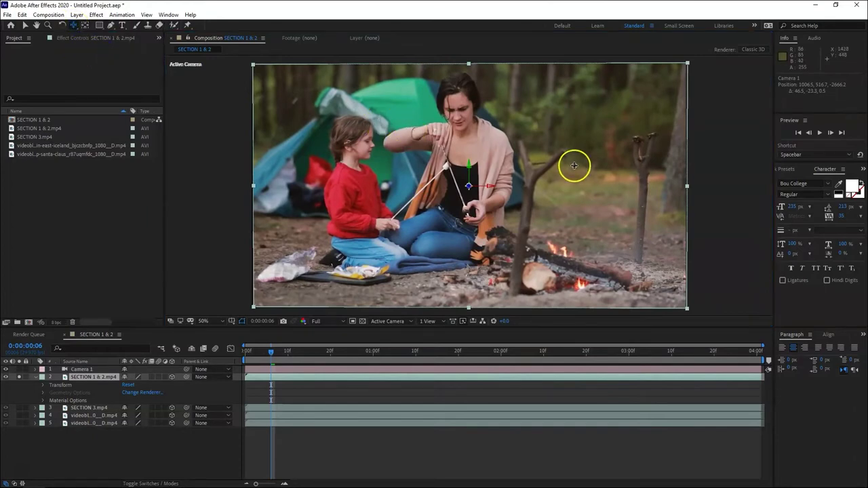
left_click_drag(461, 195, 462, 152)
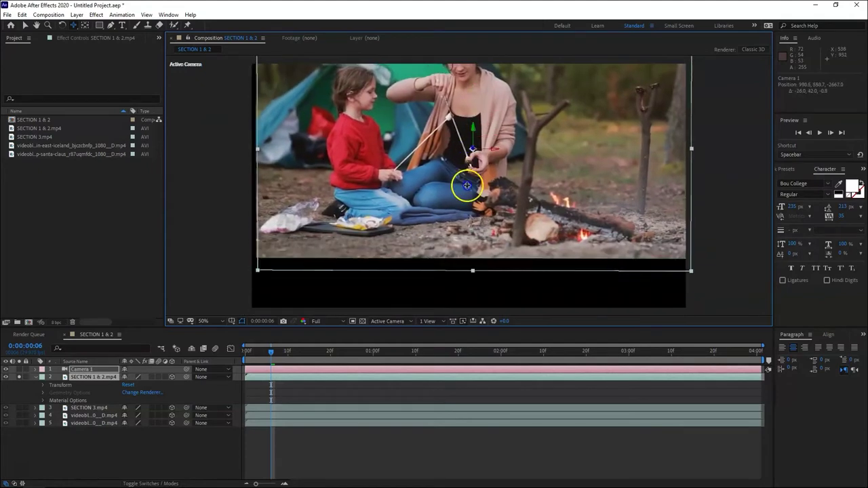
- Raise the footage, then dolly Camera 1 closer with Track Z to enlarge the woman and child
mouse_move(468, 169)
left_mouse_down()
mouse_move(468, 211)
mouse_move(469, 186)
left_mouse_up()
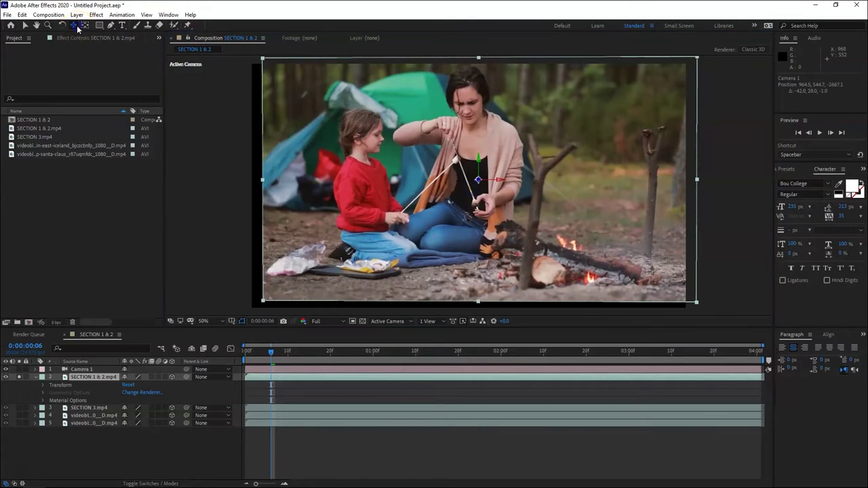
left_click_drag(78, 27, 104, 60)
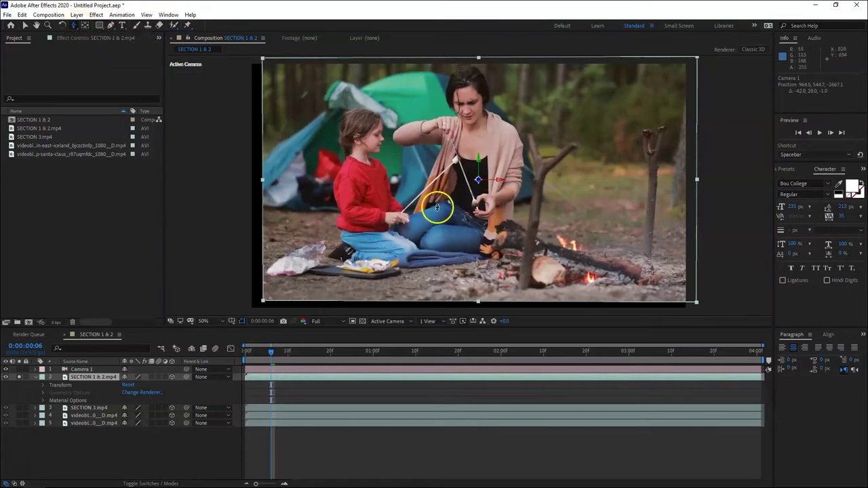
left_click_drag(466, 223, 466, 144)
left_click_drag(455, 224, 458, 177)
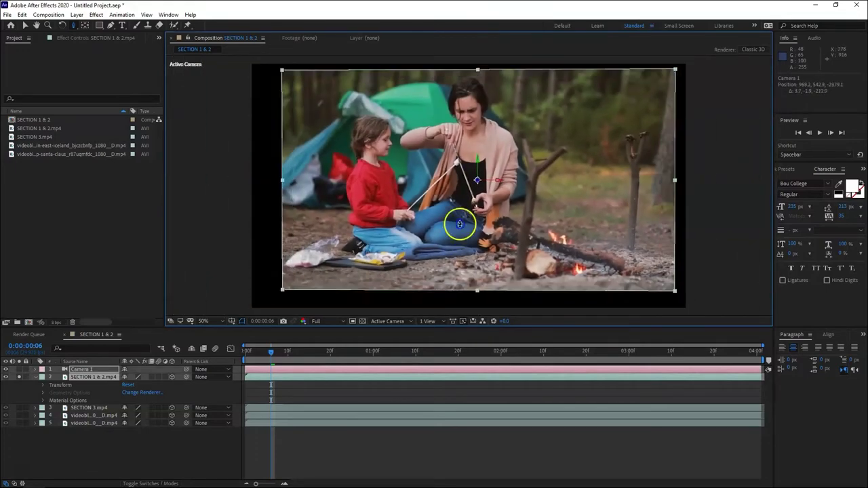
left_click_drag(459, 224, 487, 143)
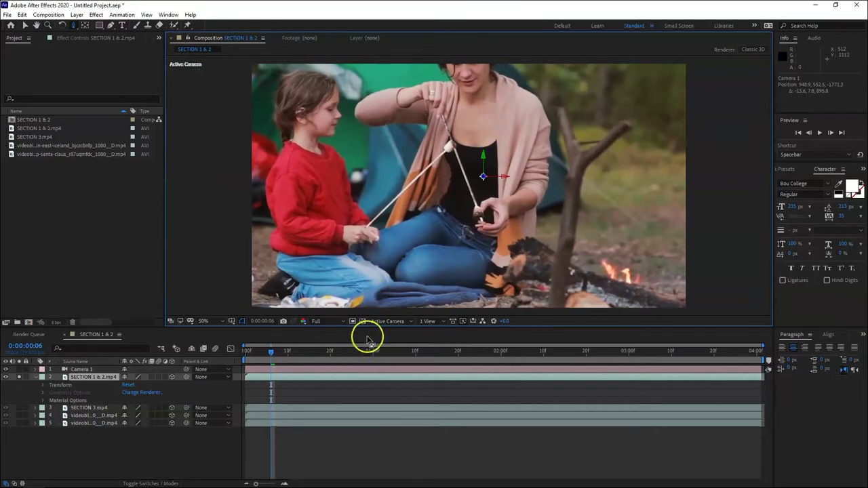
- Scale the four video layers, layers 2–5, together to 40%
left_click(312, 395)
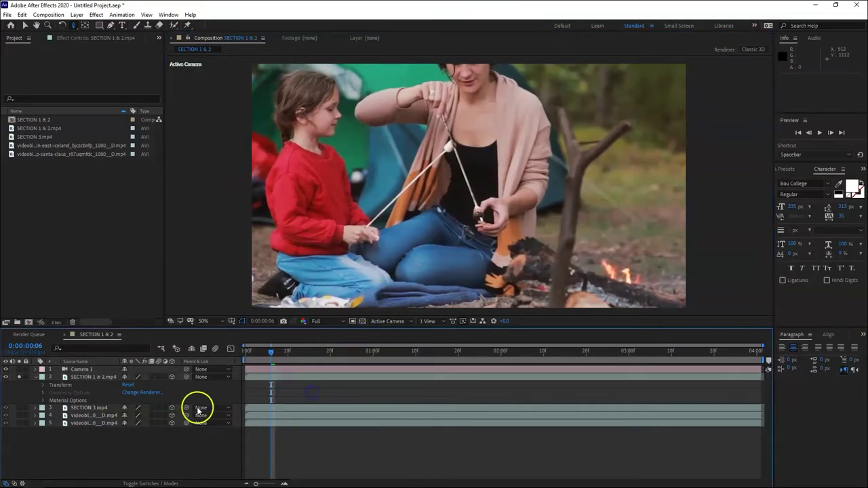
left_click(310, 377)
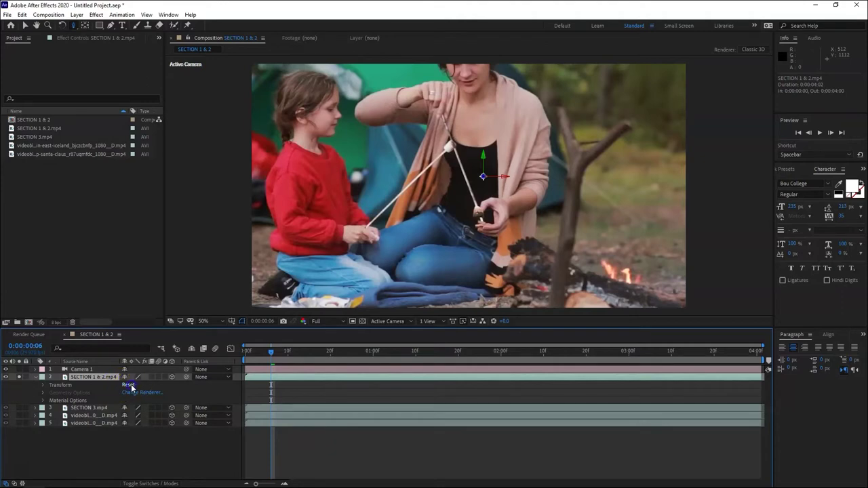
left_click(140, 457)
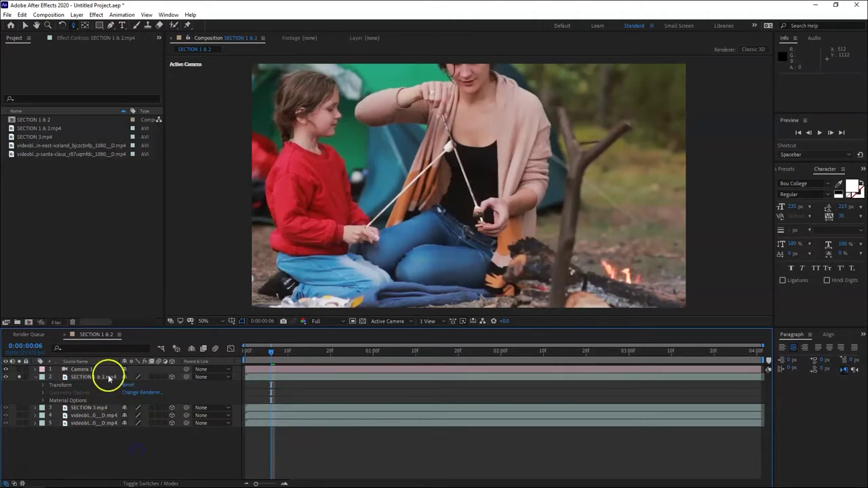
left_click(100, 378)
left_click(95, 422, "shift")
key("s")
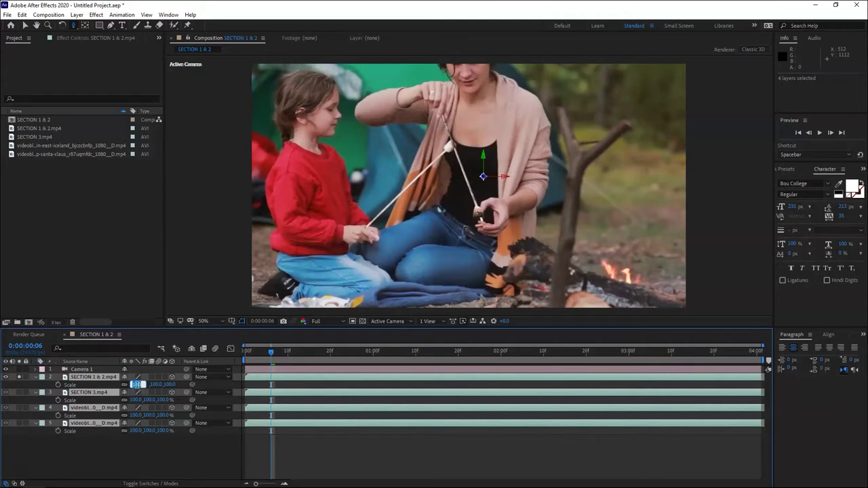
key("Return")
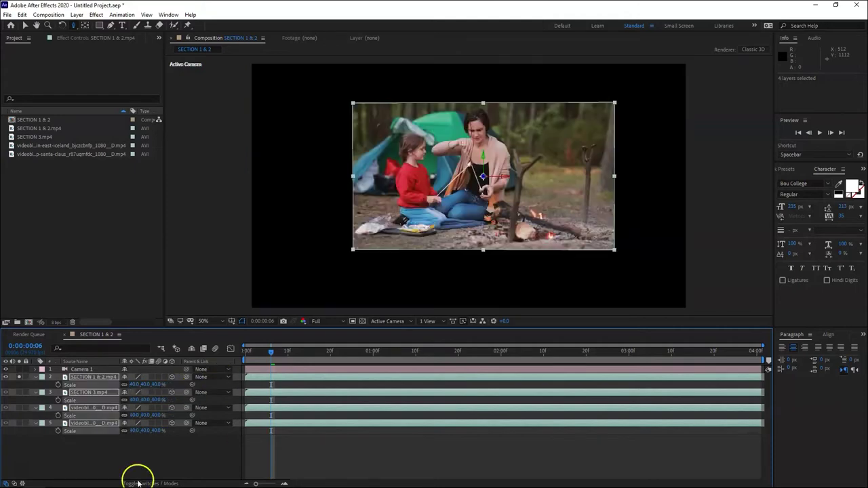
- Select the SECTION 1 & 2.mp4 tent clip alone and shift it along its depth axis
key("v")
left_click(397, 288)
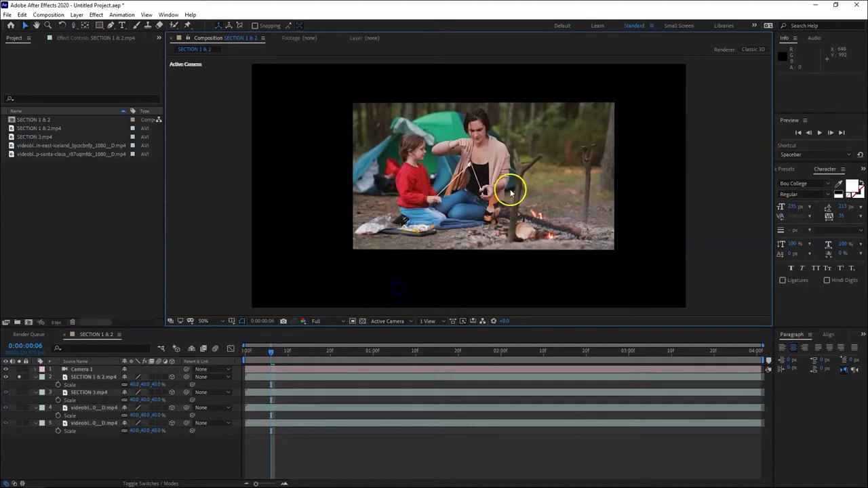
left_click(495, 194)
left_click_drag(483, 178, 248, 151)
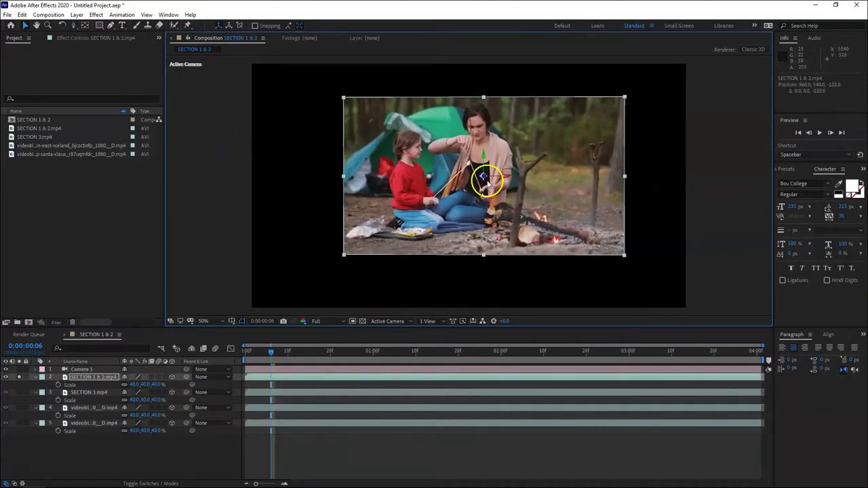
left_click_drag(484, 174, 612, 197)
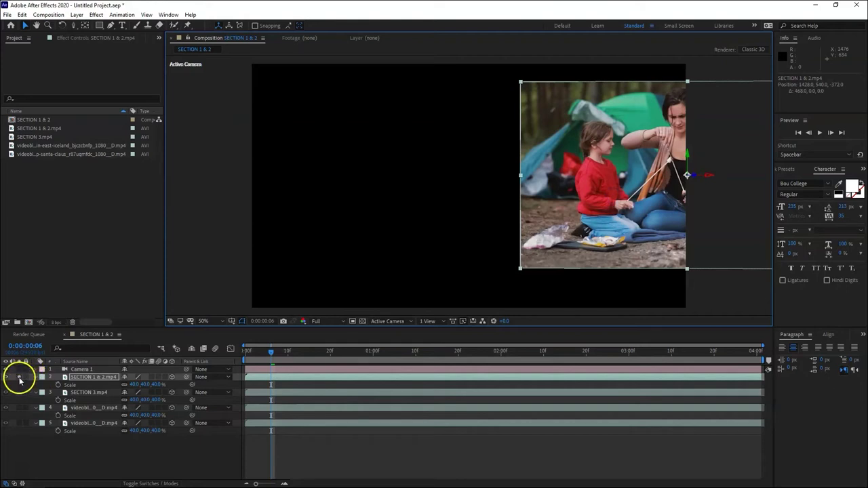
- Make SECTION 3 visible, slide the snowy clip left and push the waterfall clip deeper
left_click(6, 392)
left_click(485, 206)
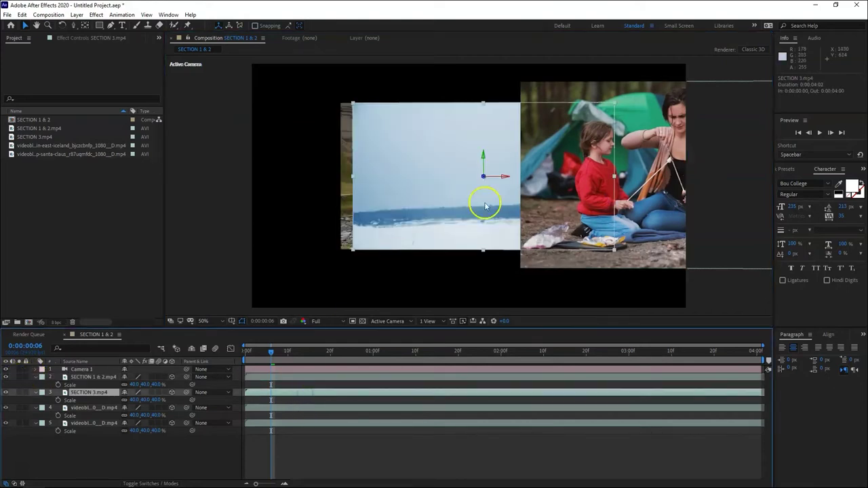
left_click_drag(505, 177, 461, 190)
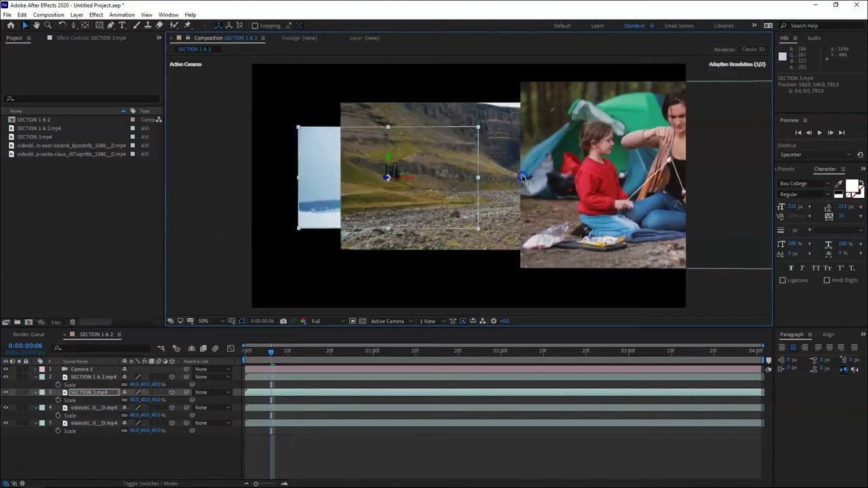
left_click(465, 194)
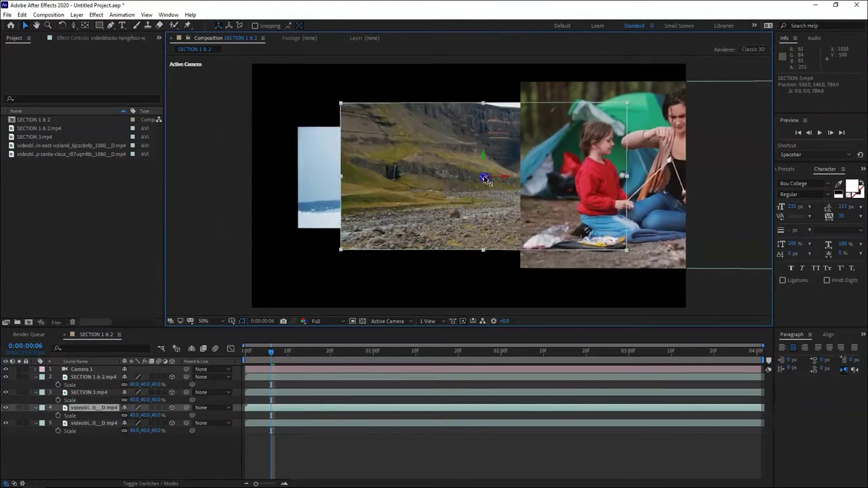
mouse_move(486, 180)
left_mouse_down()
mouse_move(694, 223)
mouse_move(481, 202)
mouse_move(486, 186)
left_mouse_up()
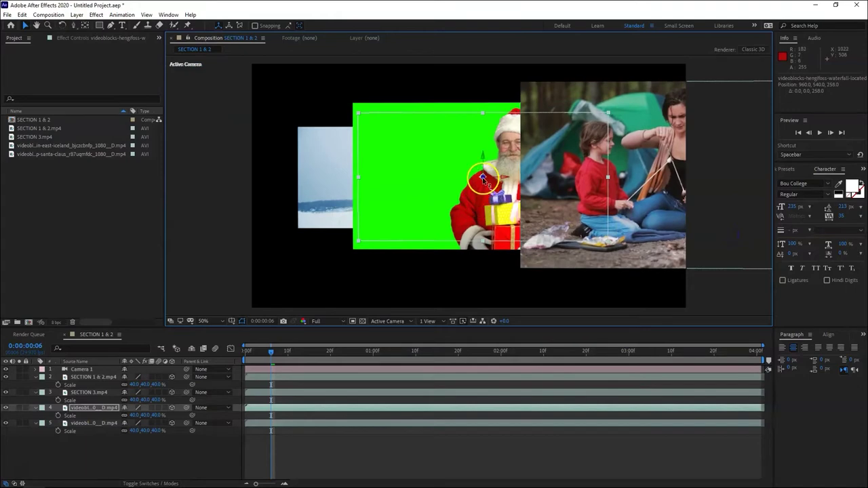
left_click_drag(484, 177, 410, 148)
- Push the green-screen Santa clip back and left, behind the waterfall clip
left_click(497, 177)
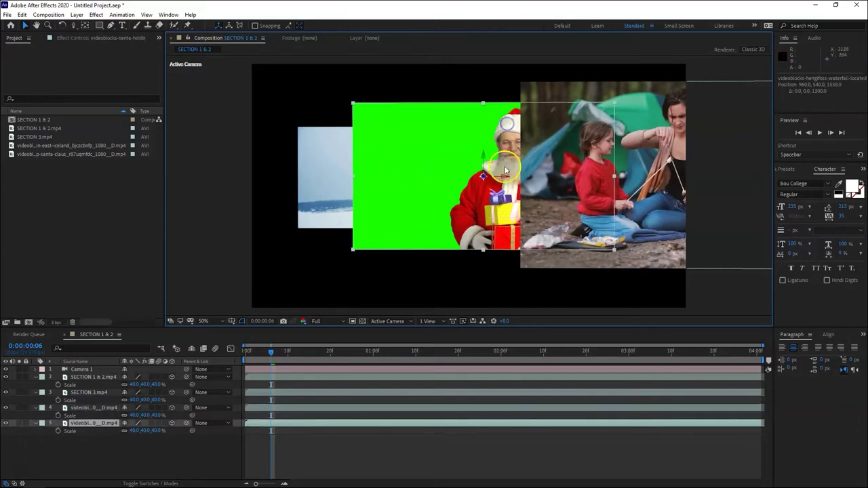
left_click_drag(483, 177, 678, 294)
left_click(501, 204)
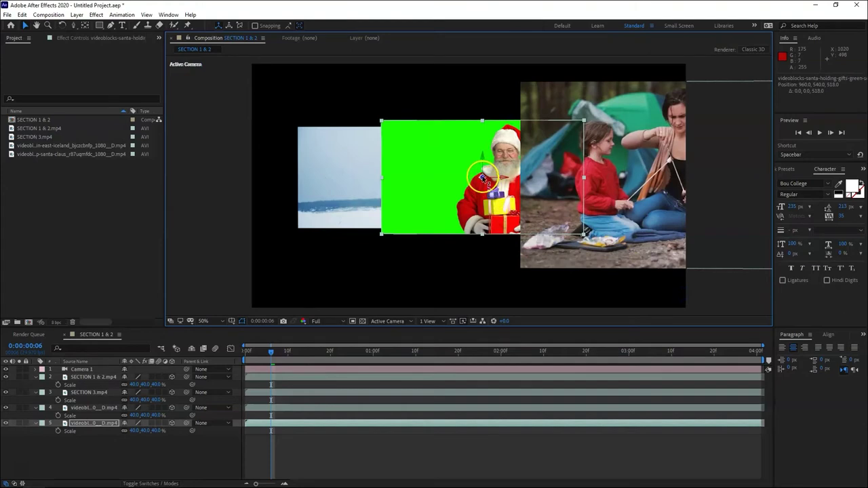
left_click_drag(482, 178, 337, 146)
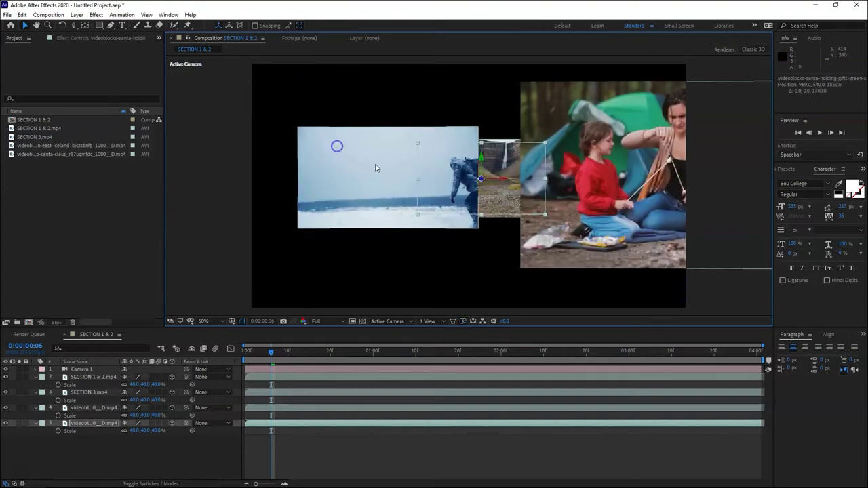
left_click(479, 179)
left_click_drag(479, 179, 298, 181)
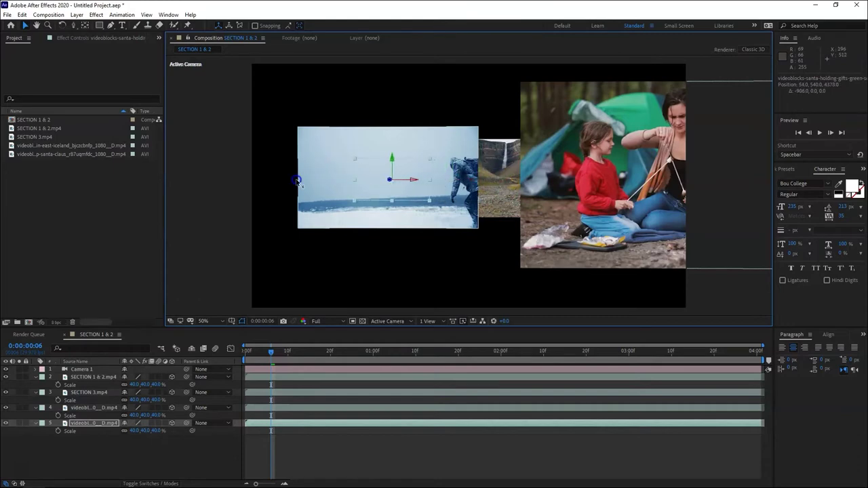
- Nudge the snowy clip left and back, and move the waterfall clip over the tent clip
left_click(476, 228)
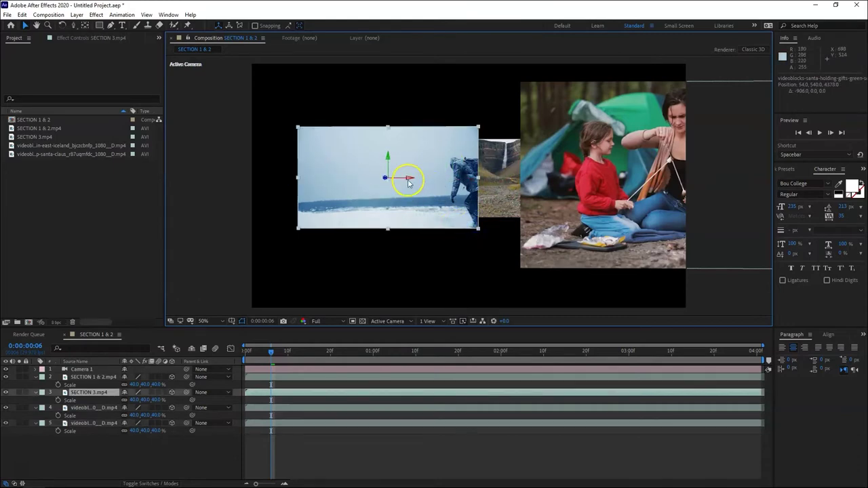
left_click_drag(407, 178, 359, 185)
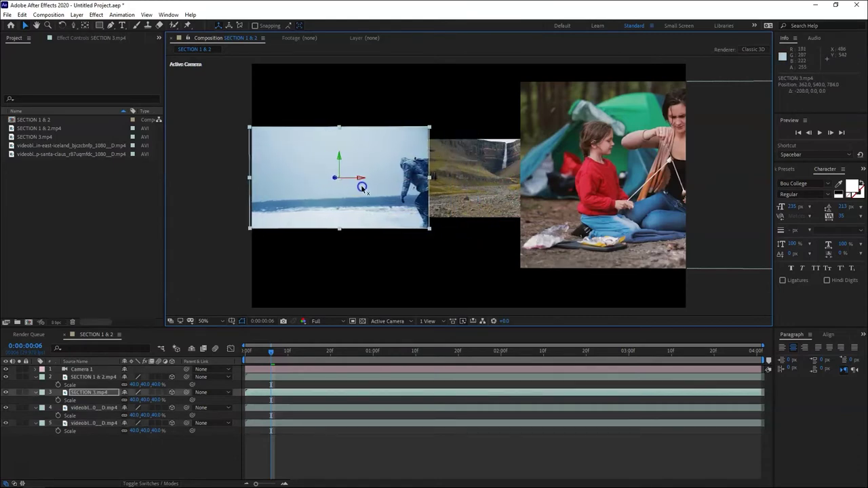
left_click(469, 199)
left_click_drag(501, 182, 552, 183)
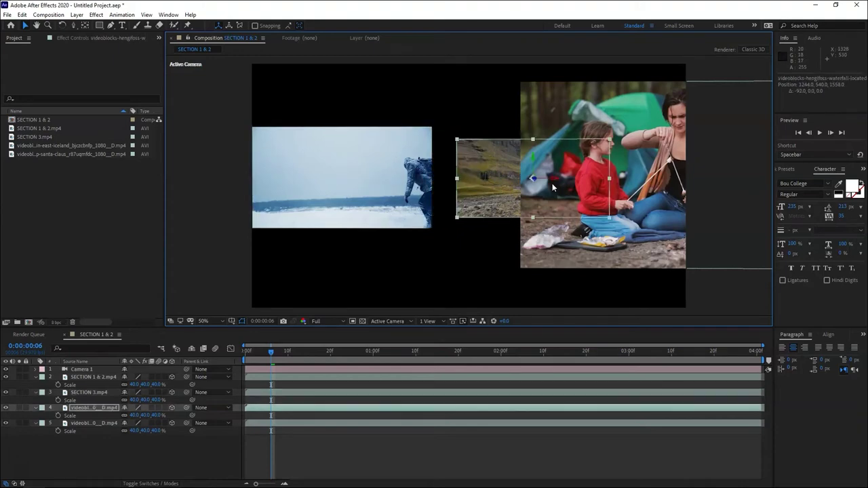
left_click_drag(481, 171, 460, 199)
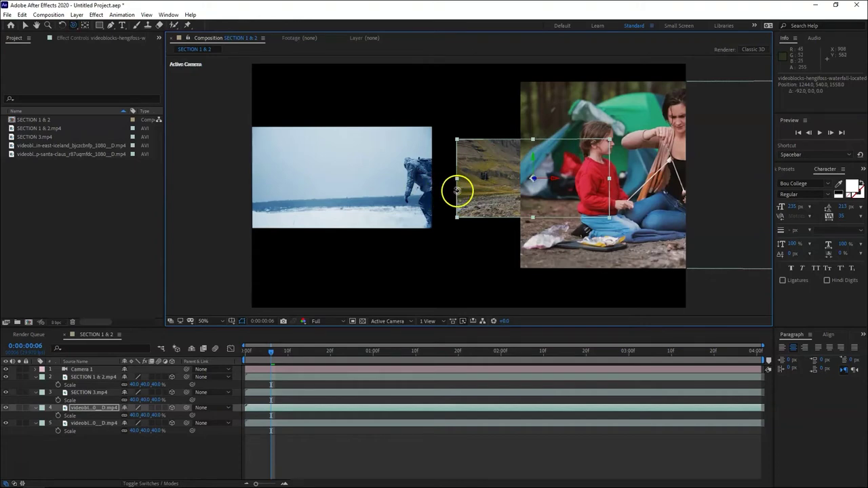
left_click_drag(490, 189, 466, 209)
- Orbit, pan and dolly Camera 1 far back to show the clips side by side, then select its layer
left_click(474, 189)
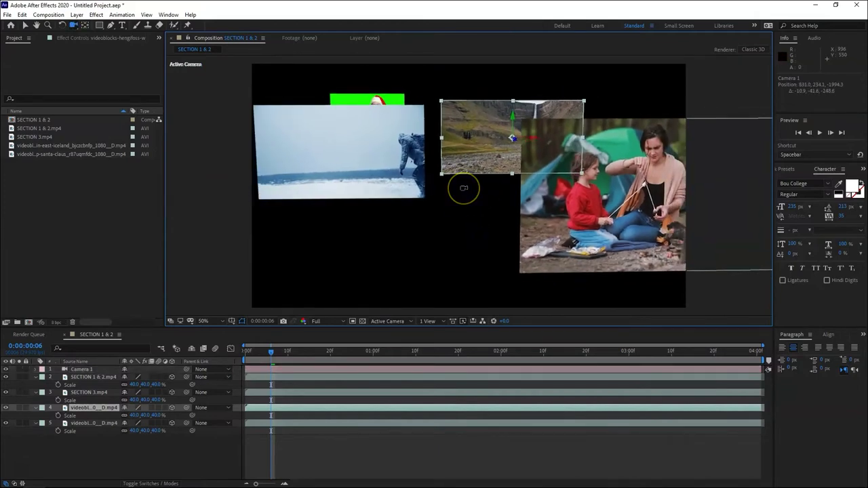
left_click_drag(464, 188, 468, 296)
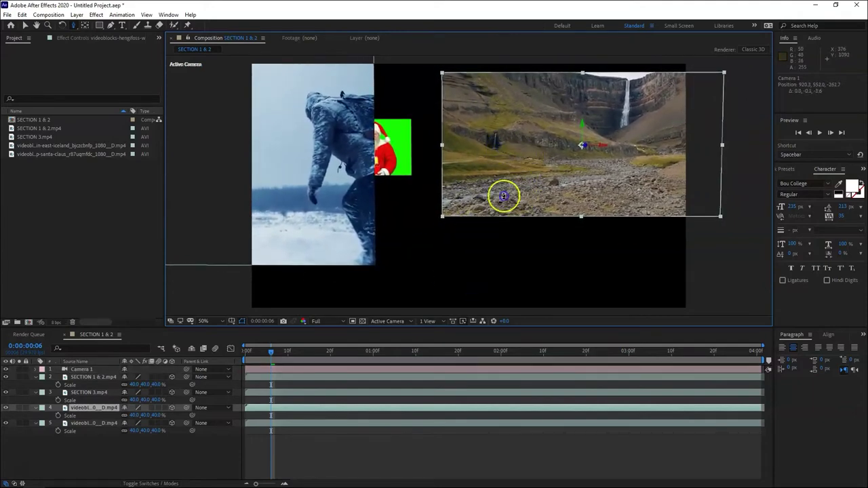
left_click_drag(503, 196, 494, 233)
left_click_drag(479, 143, 486, 225)
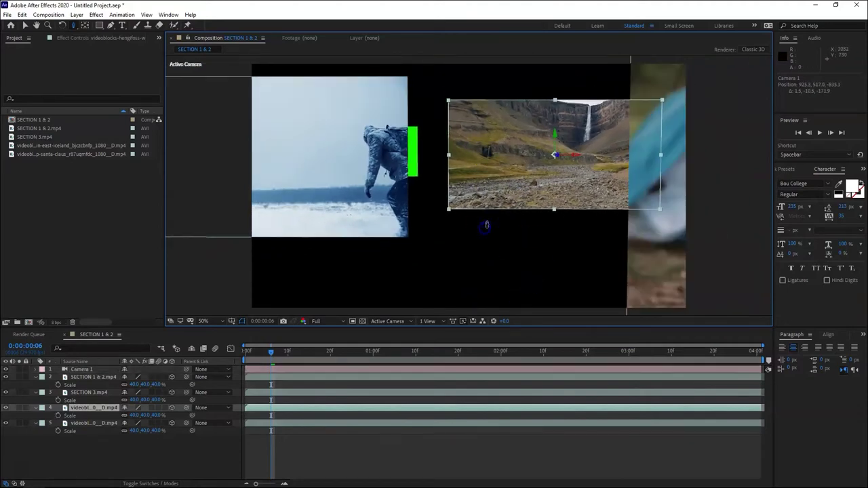
left_click_drag(440, 116, 446, 277)
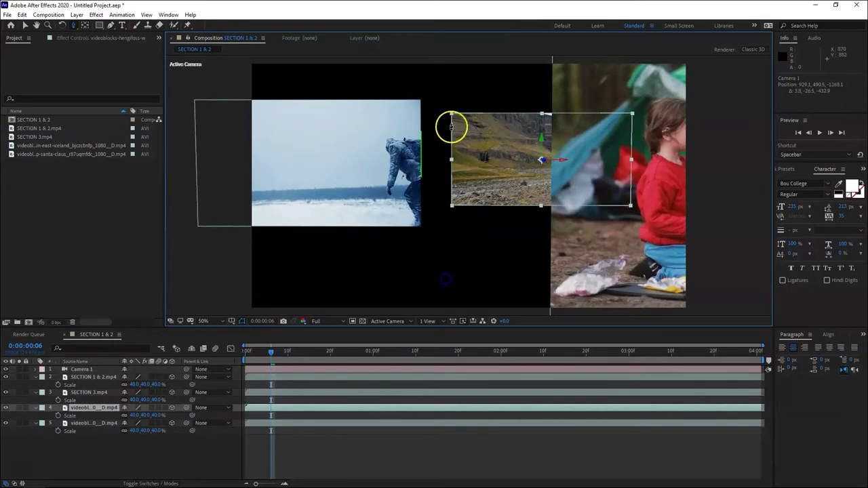
left_click_drag(452, 128, 456, 236)
left_click_drag(463, 178, 466, 210)
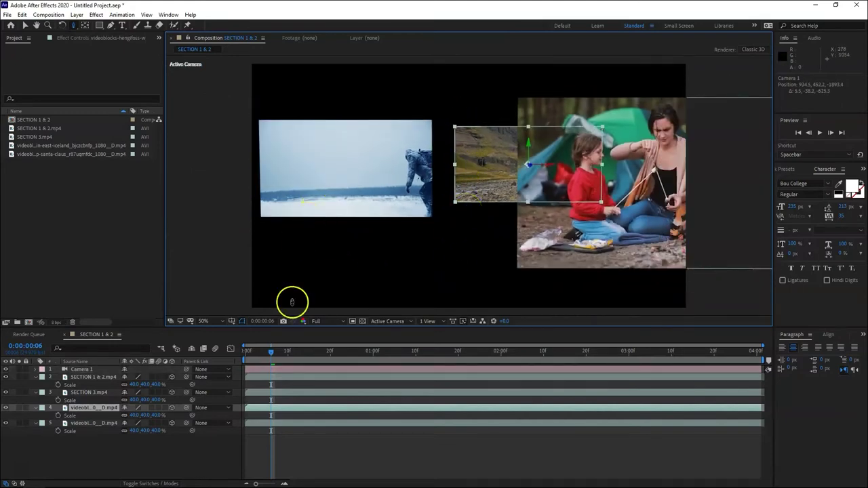
left_click(276, 368)
- Reframe Camera 1 for a wide, near head-on opening view of the snowy, waterfall and tent clips
left_click(383, 177)
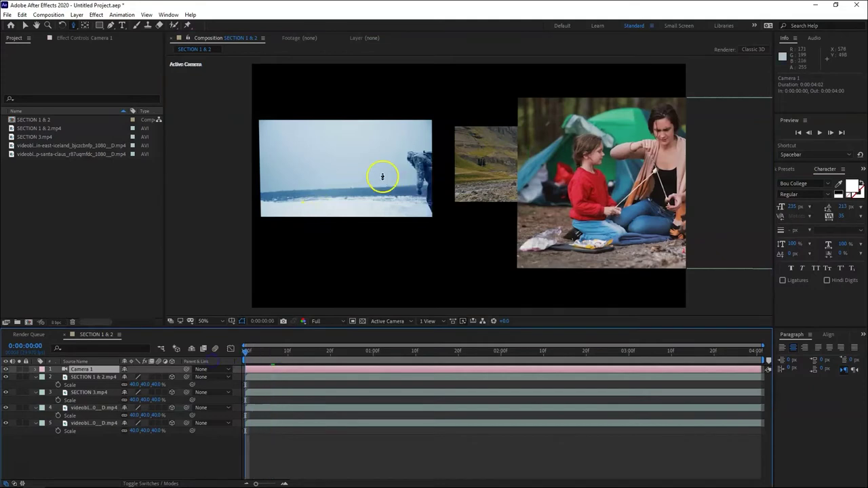
left_click_drag(392, 173, 439, 148)
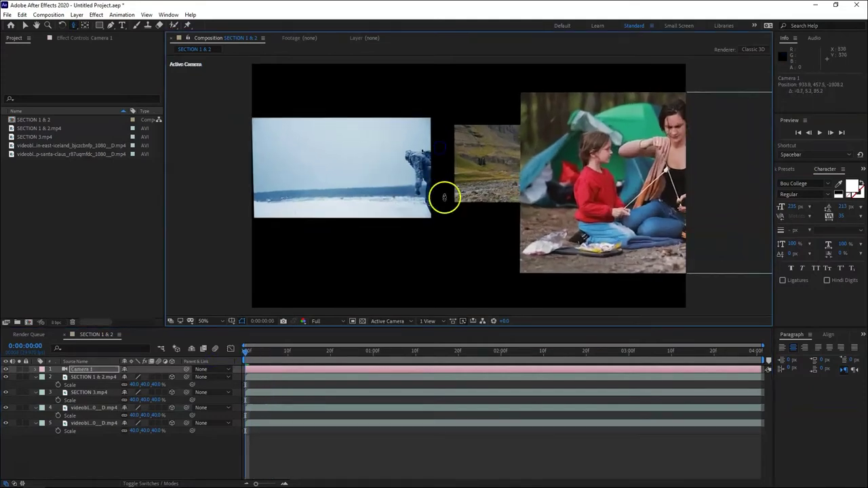
left_click(352, 372)
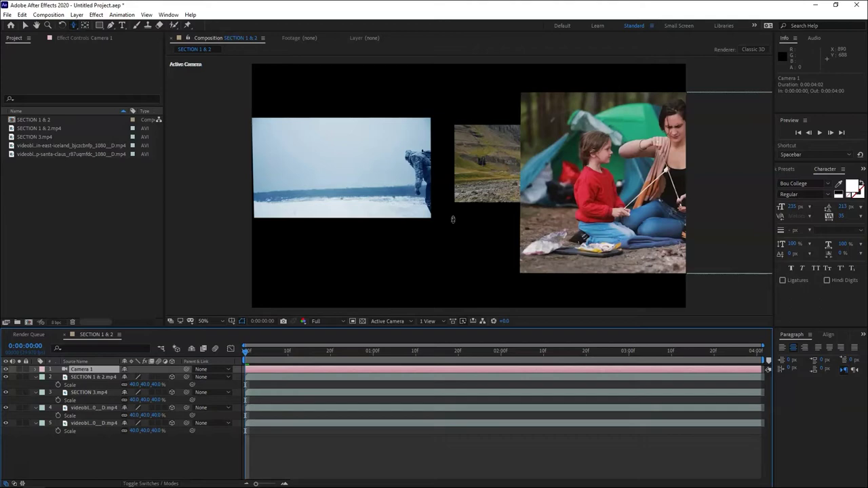
left_click_drag(453, 219, 327, 264)
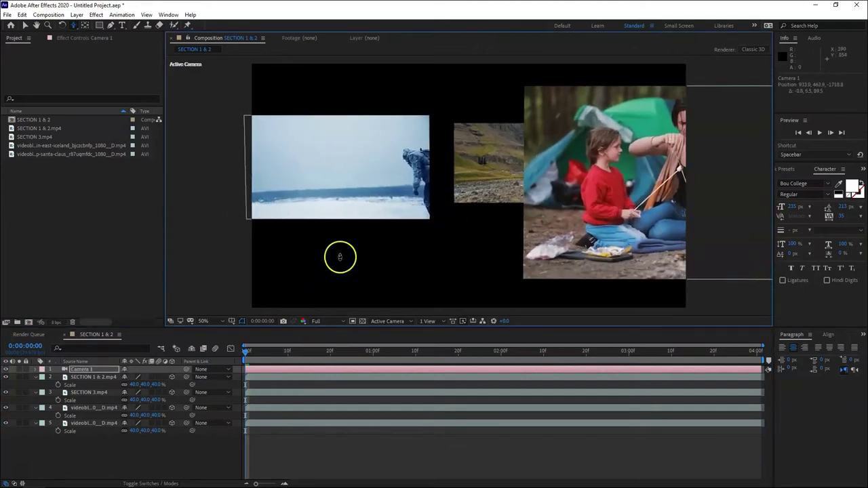
left_click_drag(455, 165, 400, 203)
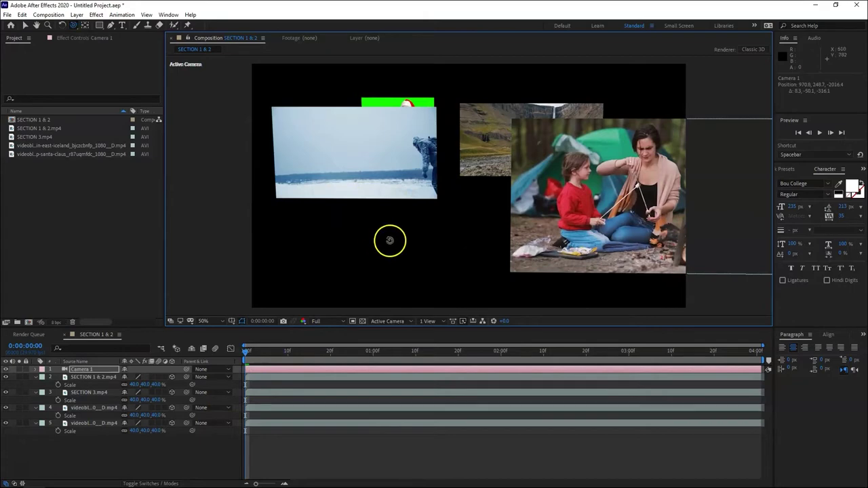
left_click_drag(390, 241, 390, 236)
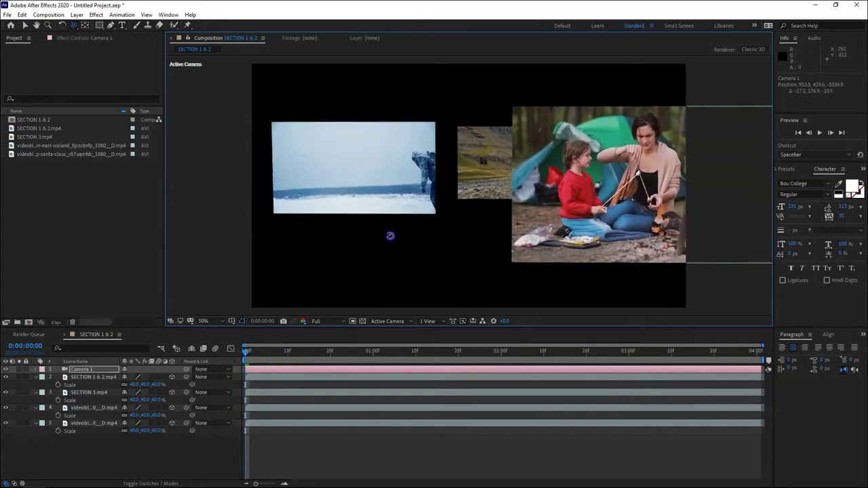
left_click(97, 372)
- Set a Camera 1 Position keyframe at frame 0 with the starting framing
left_click(35, 370)
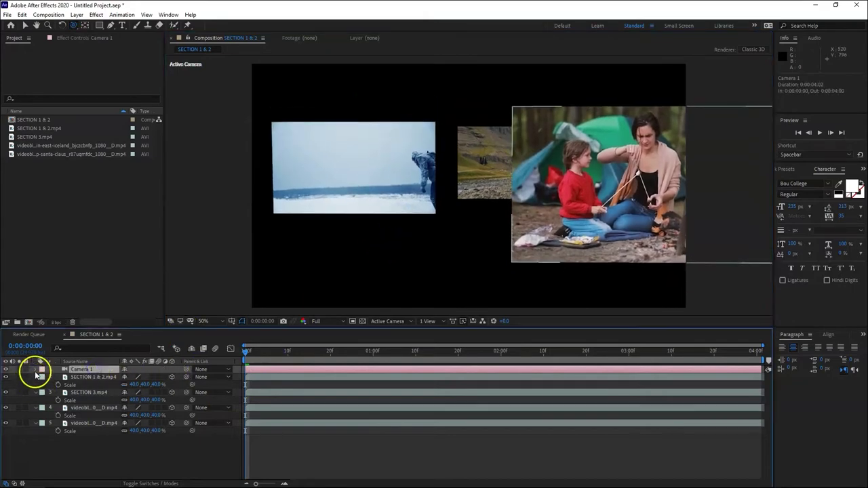
left_click(44, 377)
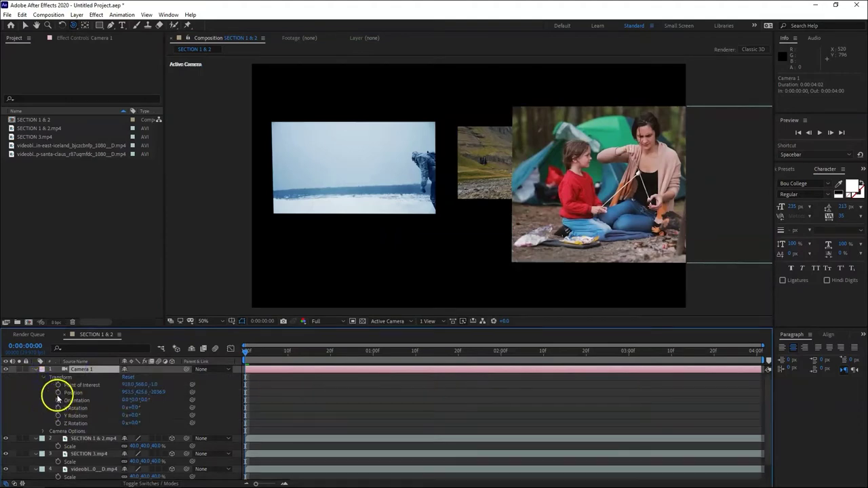
left_click(58, 393)
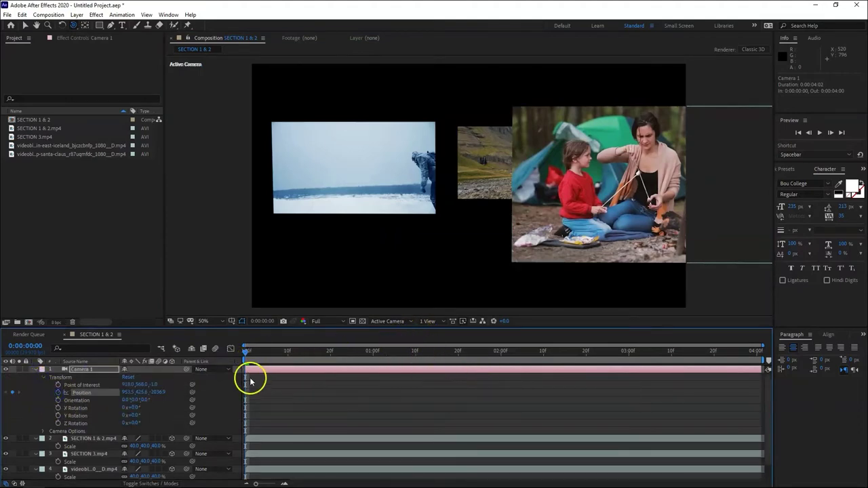
left_click_drag(432, 187, 444, 204)
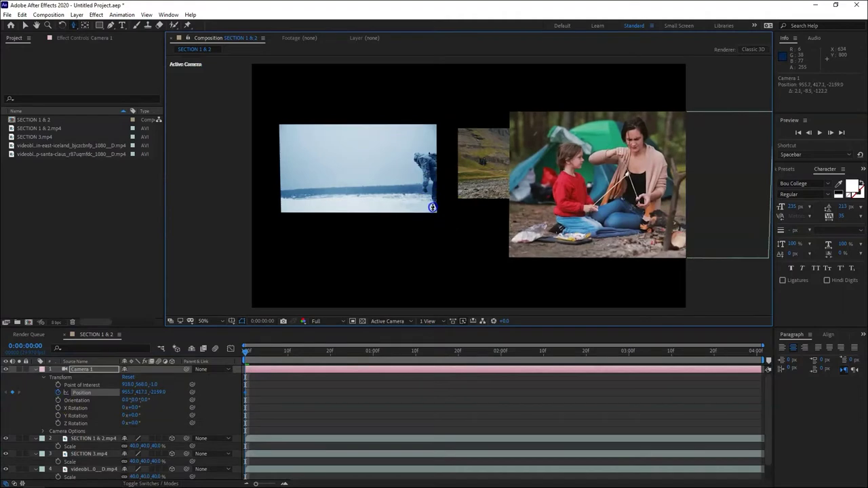
- At 3 seconds, move the camera closer to the clips, then preview and stop at 0:00:01:29
left_click_drag(621, 357, 628, 356)
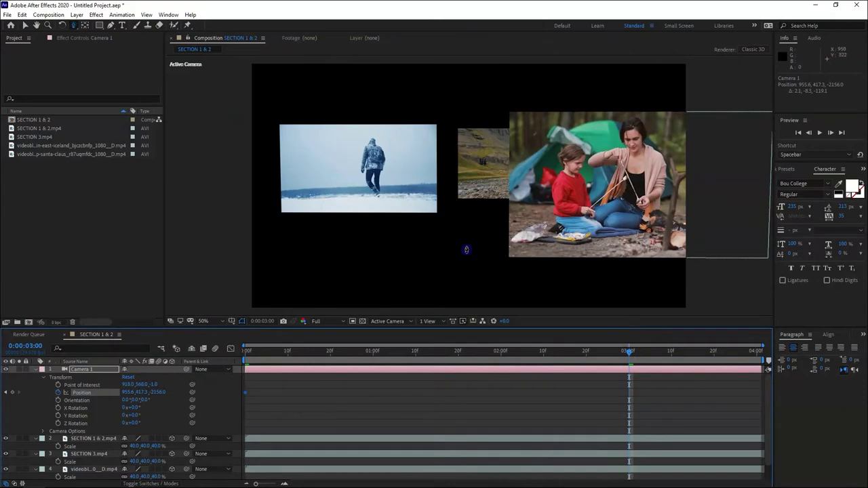
scroll(466, 249, "up", 5)
left_click_drag(471, 156, 478, 135)
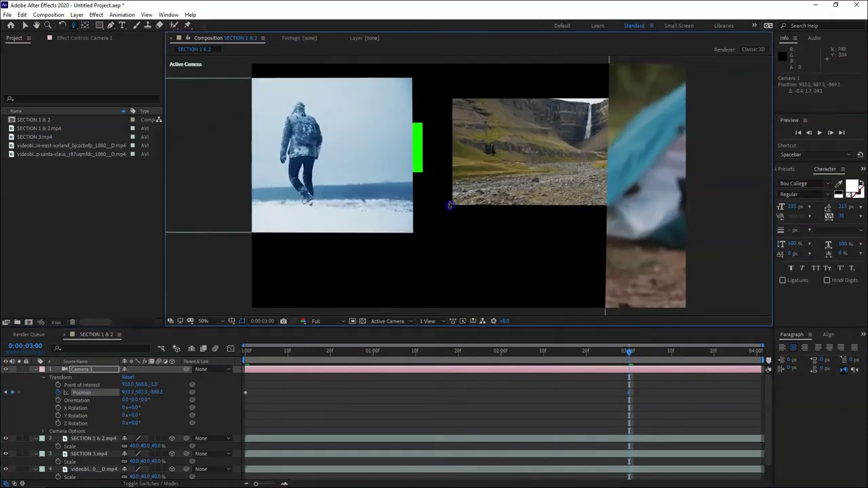
scroll(449, 205, "up", 5)
left_click_drag(454, 201, 409, 252)
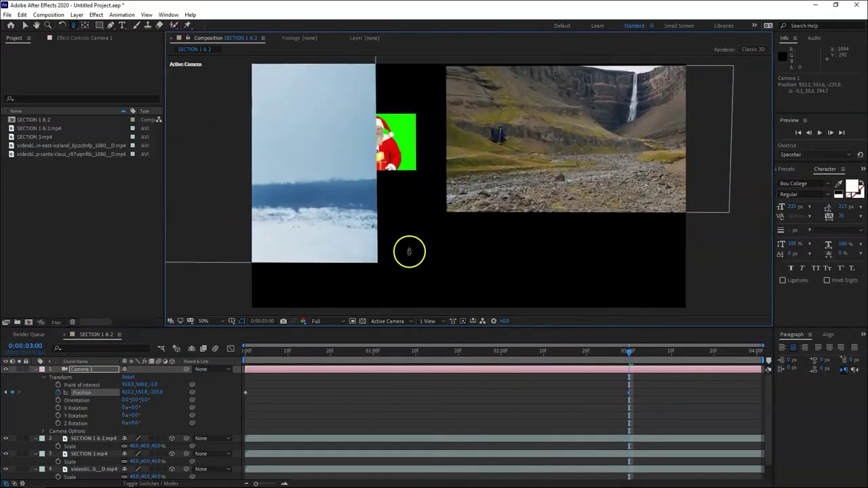
scroll(409, 251, "up", 3)
scroll(430, 237, "up", 3)
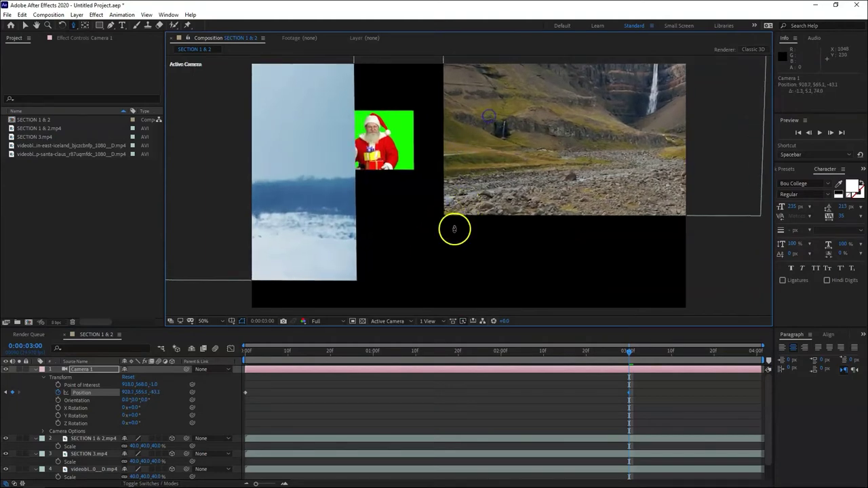
left_click_drag(454, 229, 470, 193)
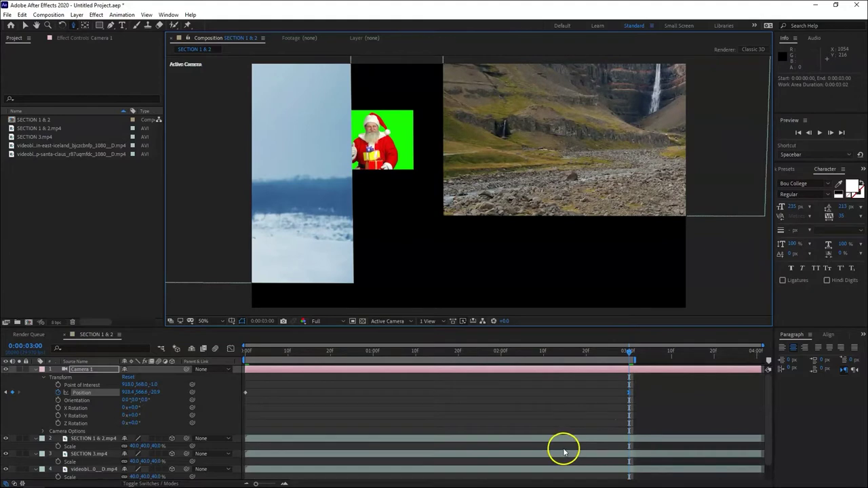
key("space")
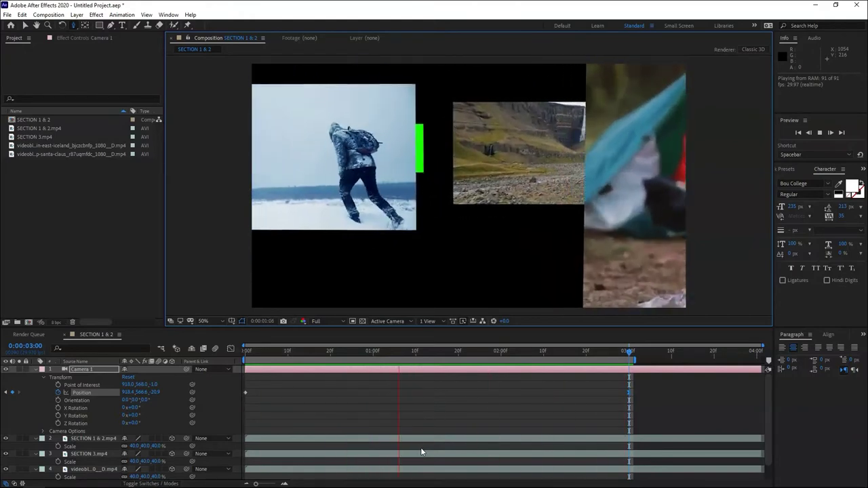
left_click(416, 353)
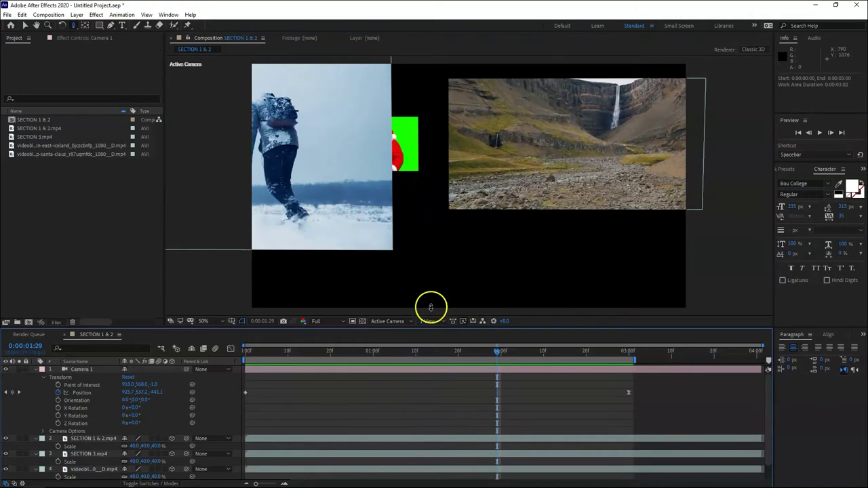
- Switch the 3D view to Top and zoom out over the scene
key("v")
left_click(411, 323)
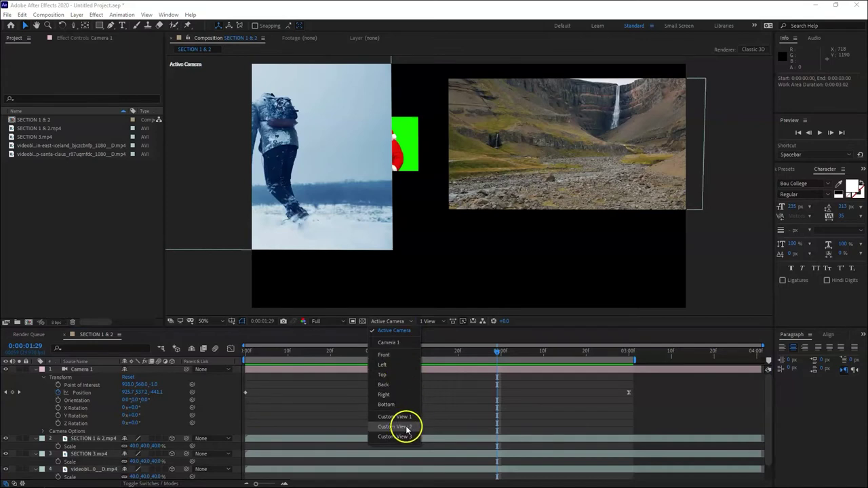
left_click(385, 376)
scroll(461, 215, "down", 3)
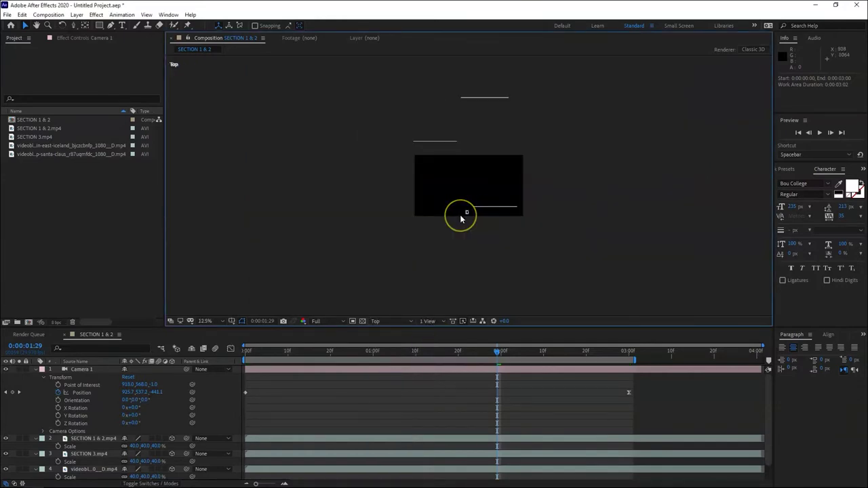
scroll(460, 217, "down", 1)
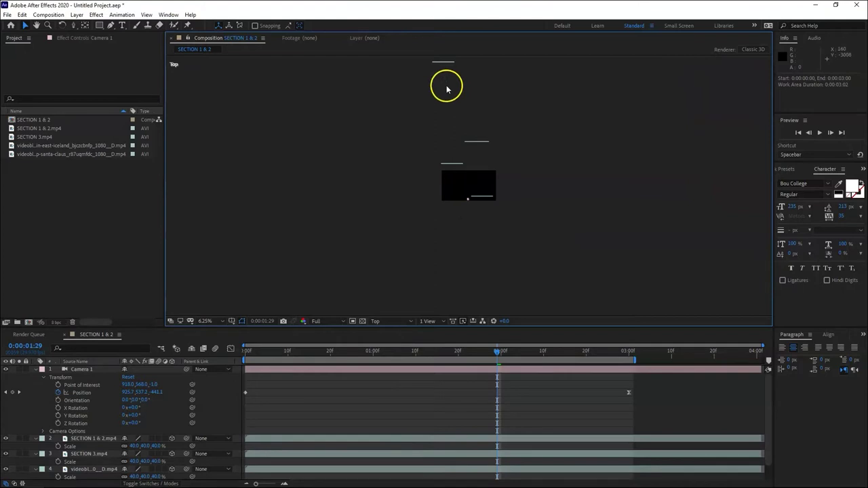
- Push the waterfall layer back to Z 1910, select SECTION 3.mp4, and return to Active Camera
left_click_drag(442, 66, 452, 105)
left_click(479, 146)
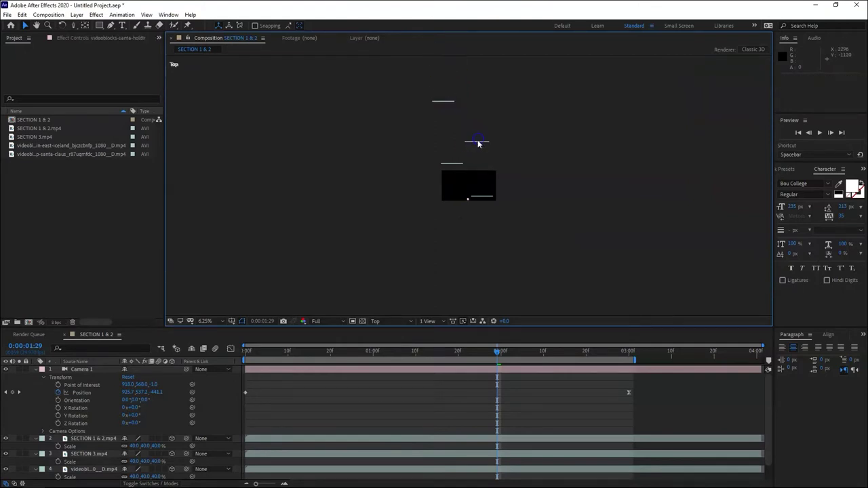
left_click(478, 141)
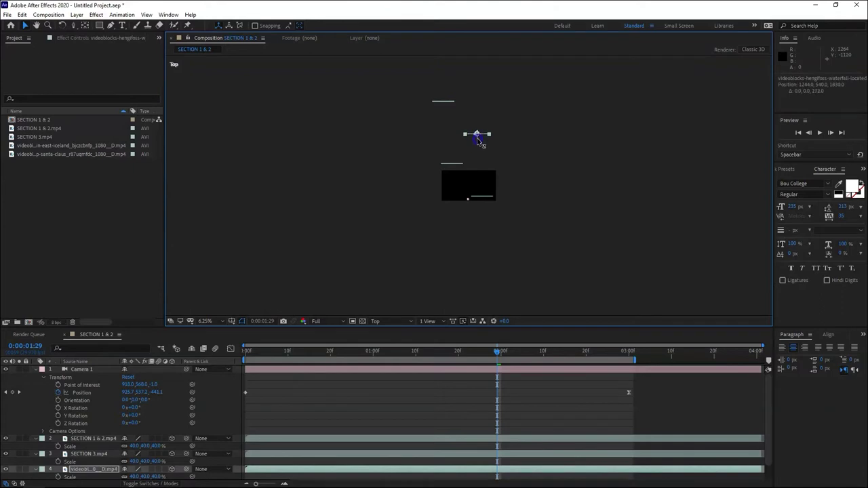
left_click(455, 172)
left_click(484, 208)
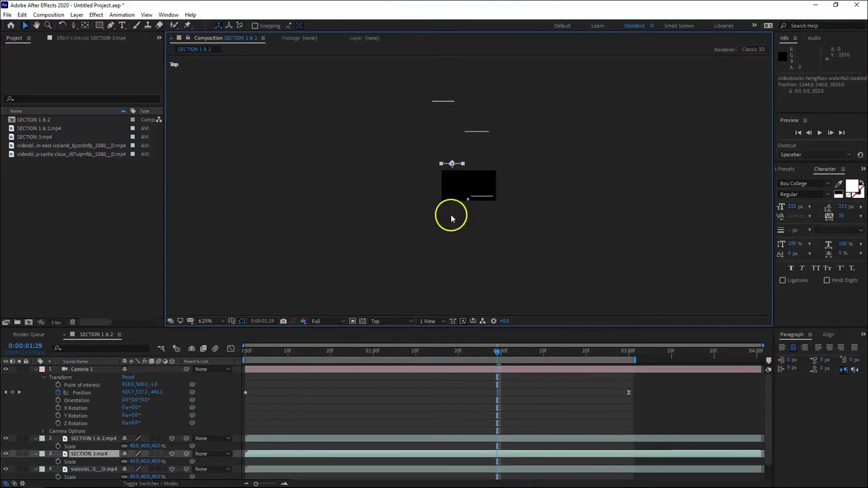
scroll(468, 200, "up", 2)
scroll(469, 206, "down", 1)
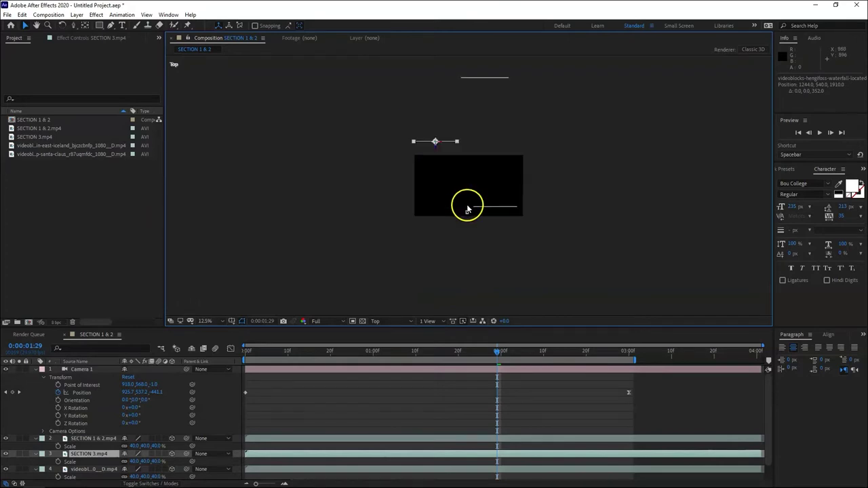
left_click(377, 322)
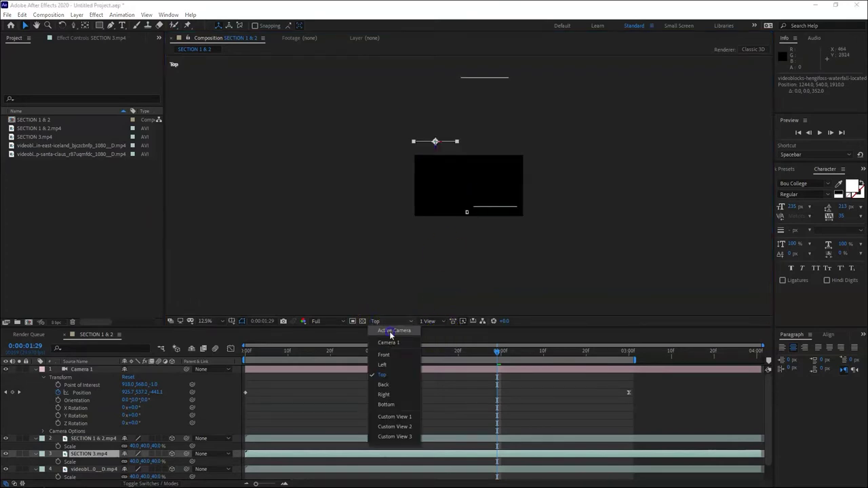
left_click(390, 331)
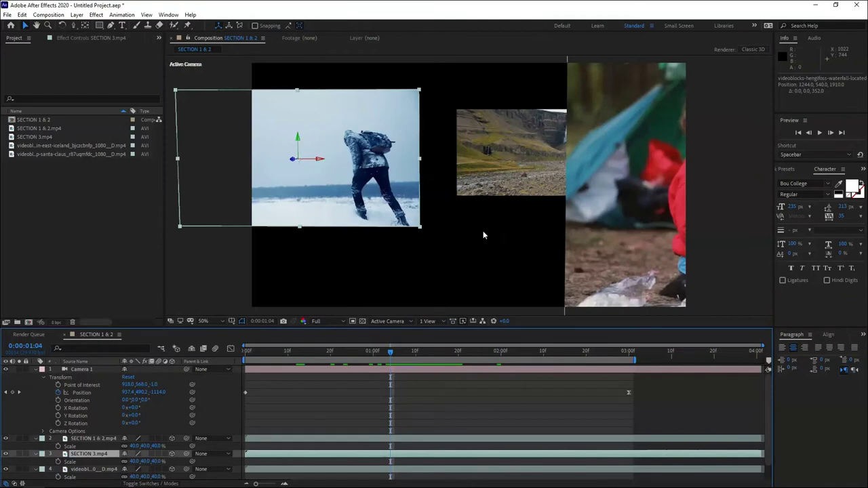
- Zoom the viewer to 25% and turn the SECTION 3.mp4 hiker clip to about -26° Y rotation
key("comma")
key("comma")
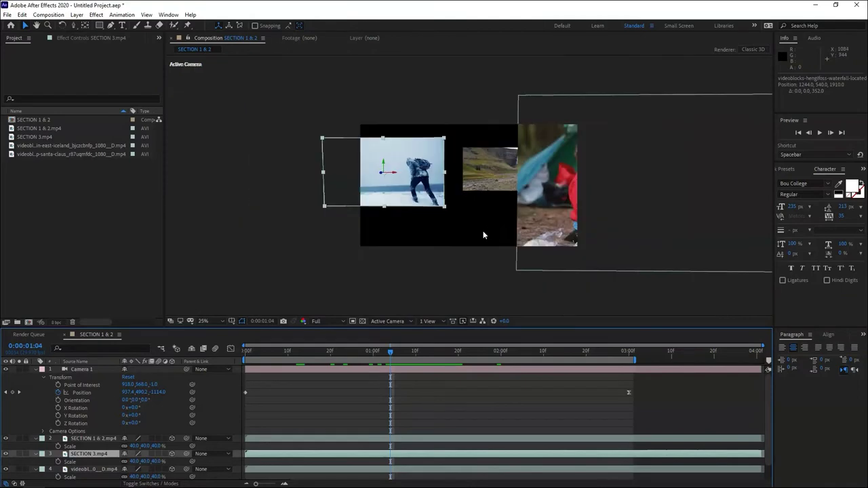
left_click(252, 439)
left_click(252, 455)
left_click(257, 439)
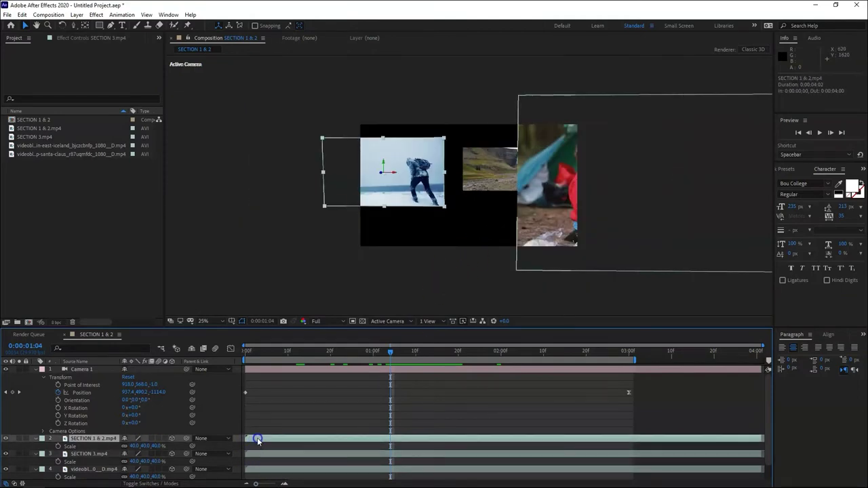
key("r")
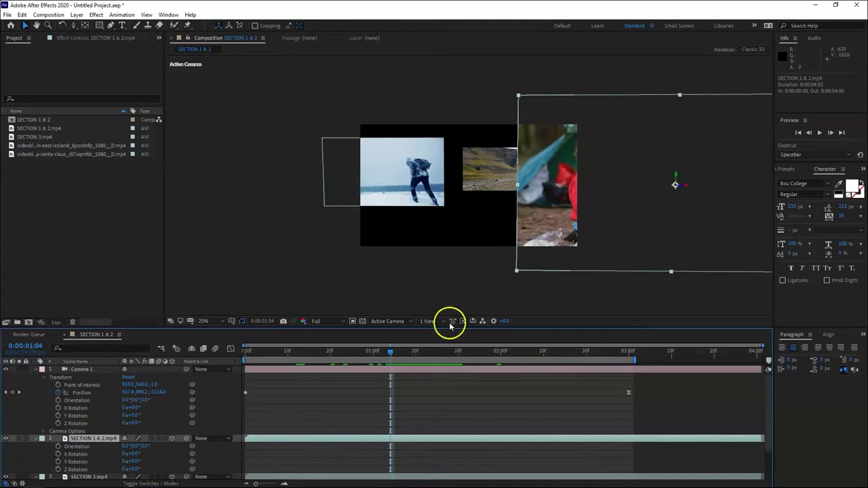
left_click(427, 194)
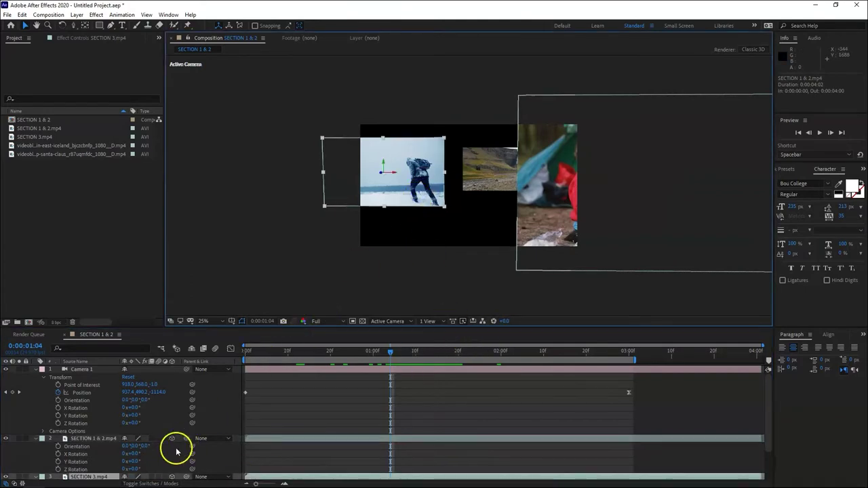
key("r")
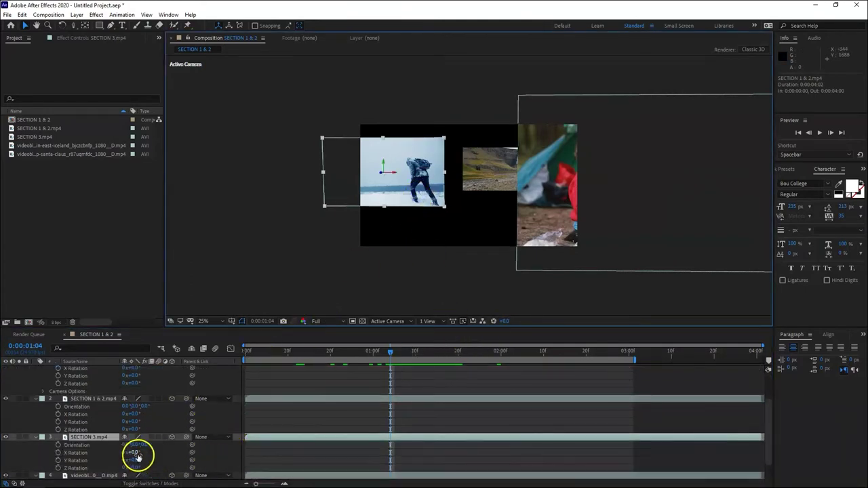
left_click_drag(131, 460, 125, 465)
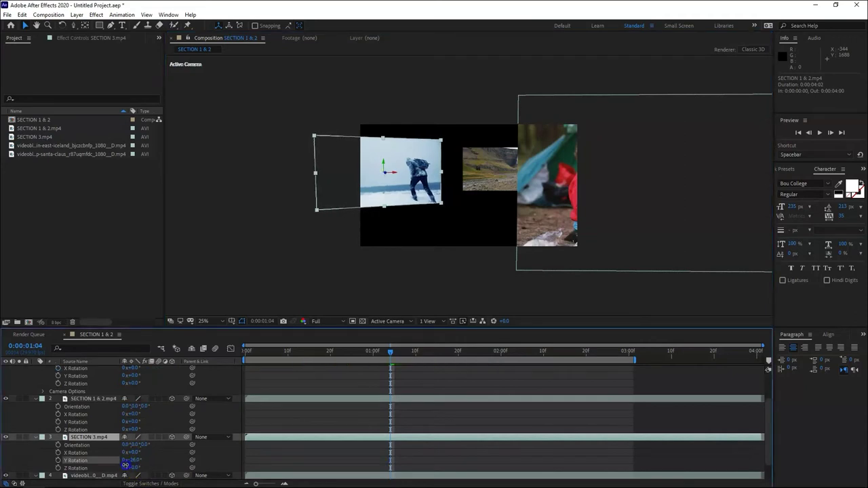
- Tilt the landscape clip on X and angle the SECTION 1 & 2.mp4 tent clip to 23° Y
scroll(267, 455, "down", 2)
left_click(94, 452)
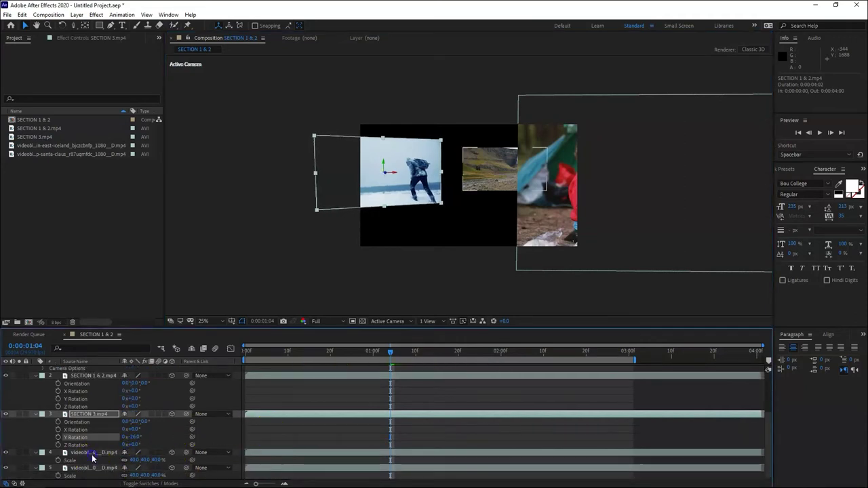
key("r")
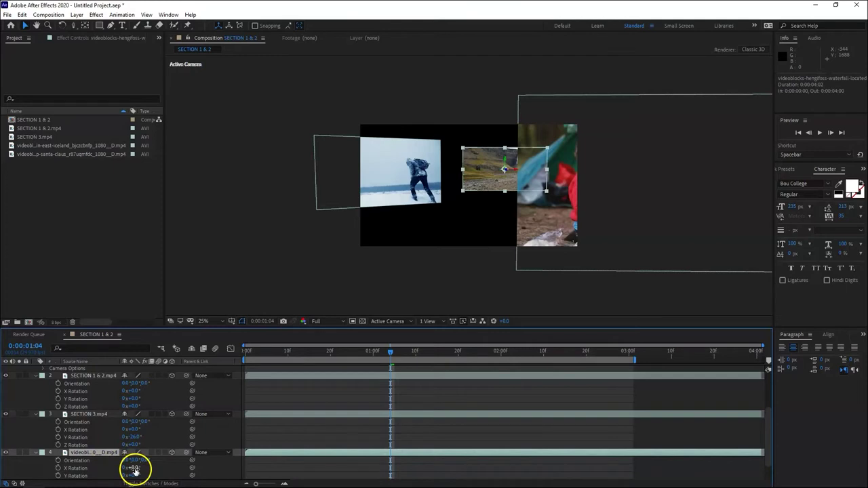
left_click_drag(132, 469, 146, 452)
scroll(151, 465, "down", 1)
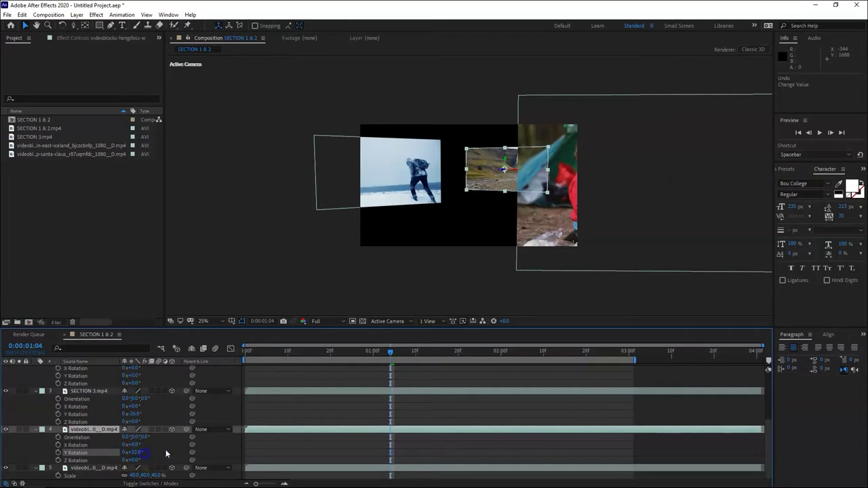
left_click(544, 268)
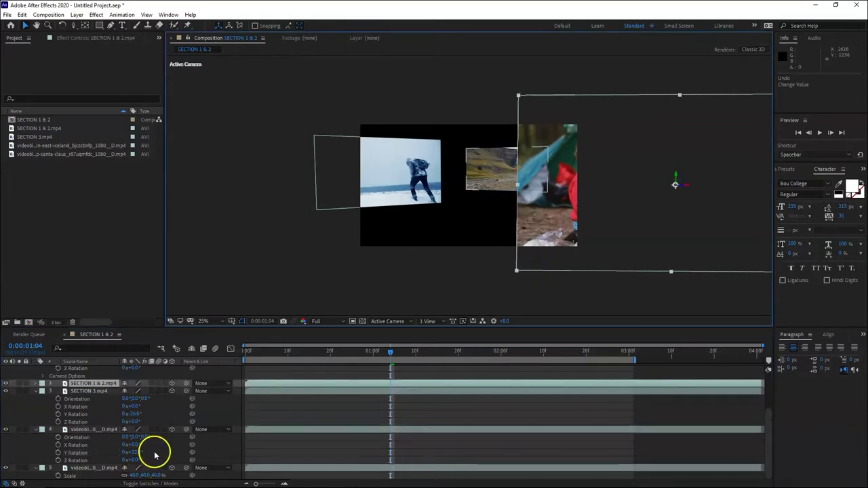
key("r")
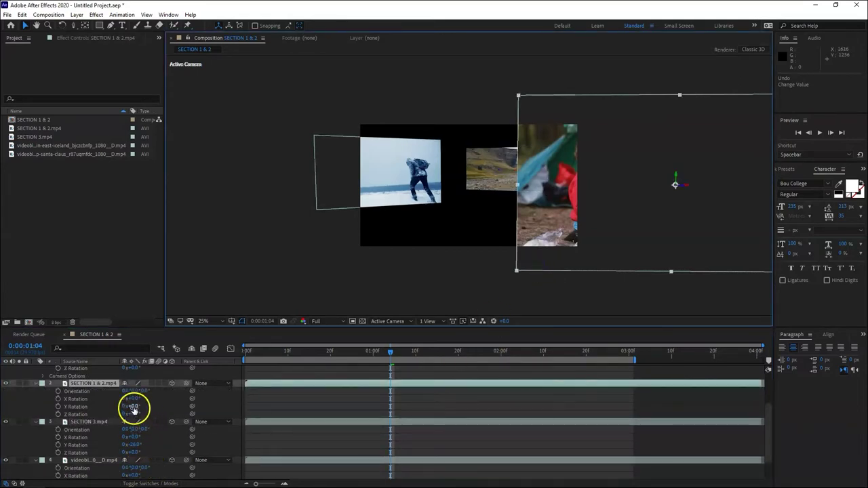
left_click_drag(130, 406, 144, 405)
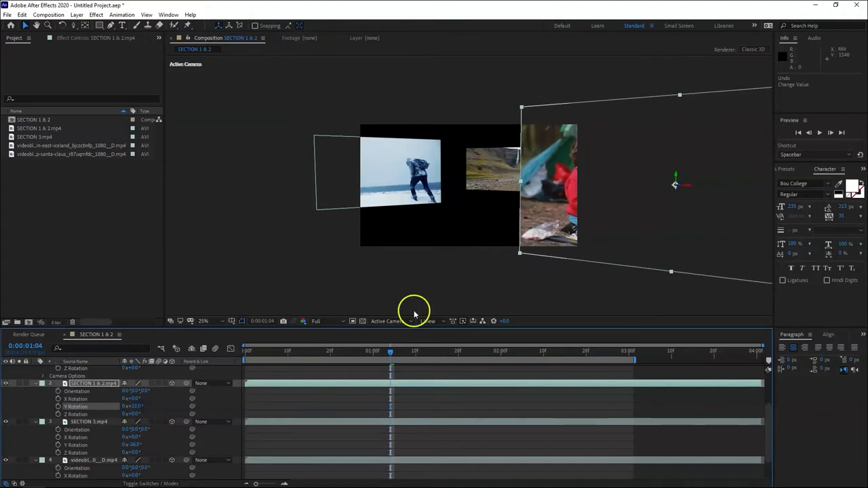
- Preview and scrub the camera move from the start to check the angles, then deselect all layers
left_click_drag(265, 350, 221, 356)
key("space")
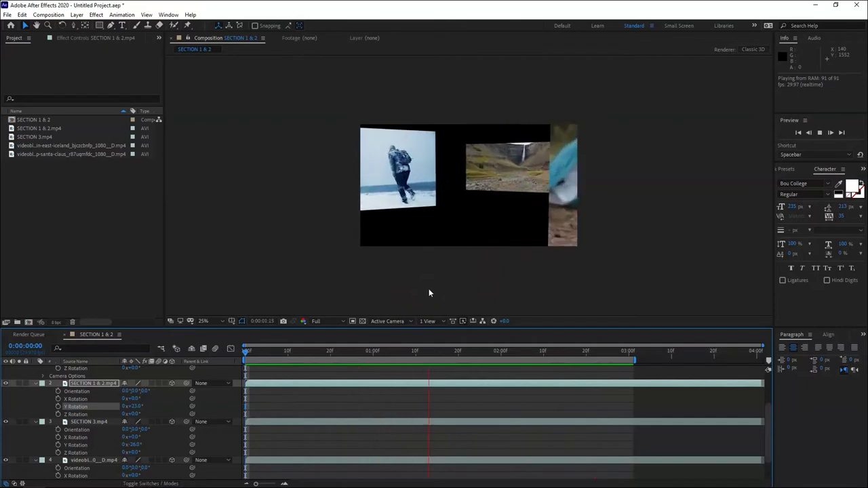
left_click(255, 354)
left_click_drag(255, 367, 425, 360)
scroll(281, 380, "up", 2)
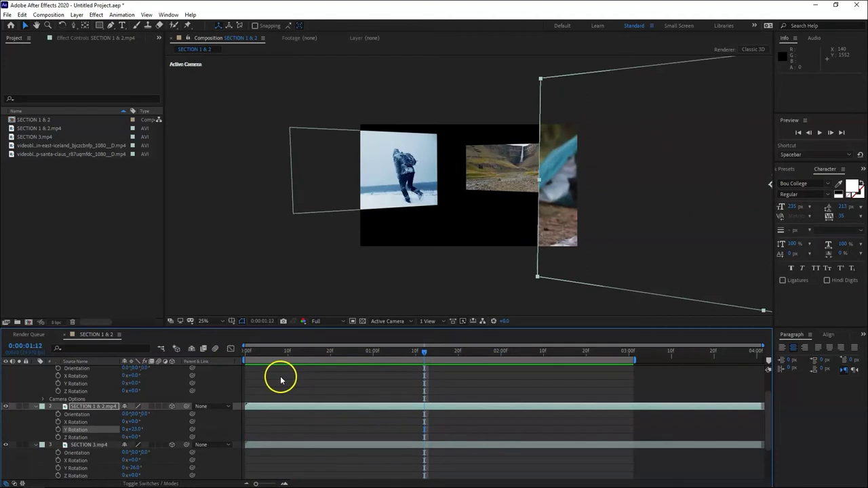
scroll(280, 380, "up", 2)
left_click(300, 396)
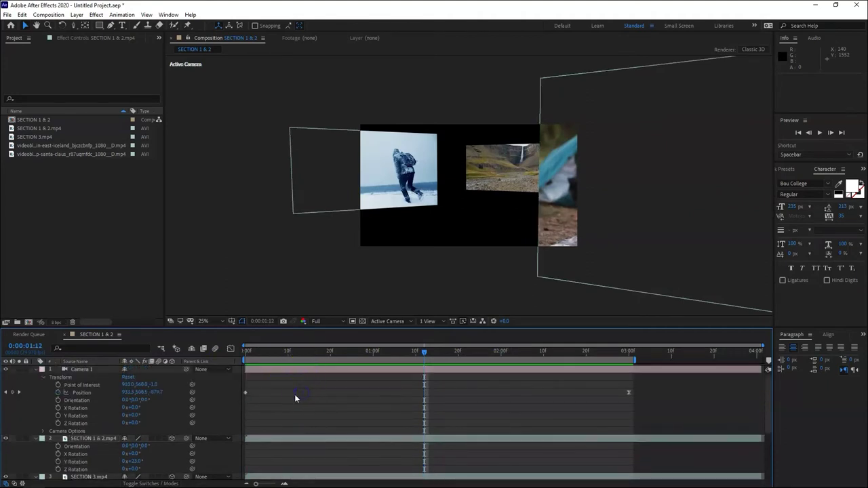
- Add a new light and, after trying Spot and Point, set its type to Ambient
right_click(295, 398)
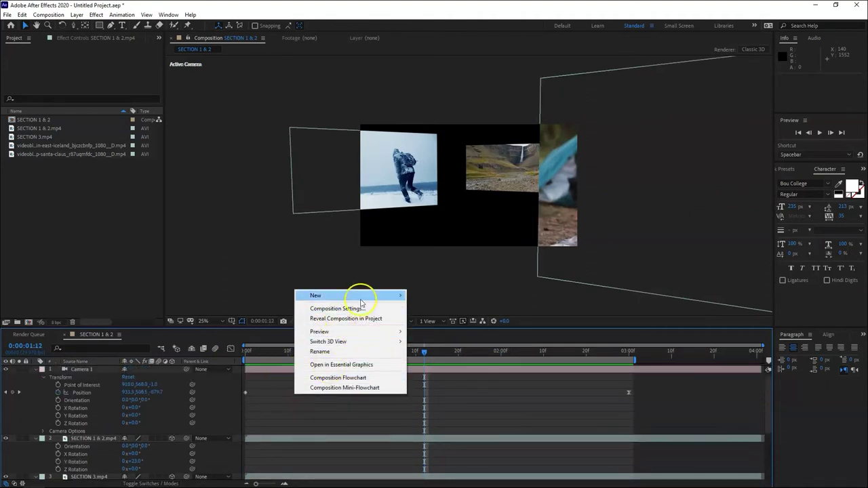
mouse_move(362, 297)
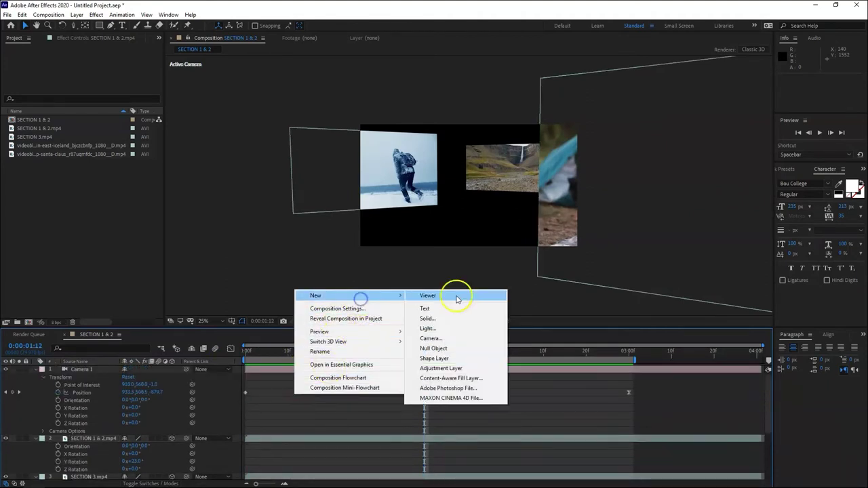
left_click(426, 328)
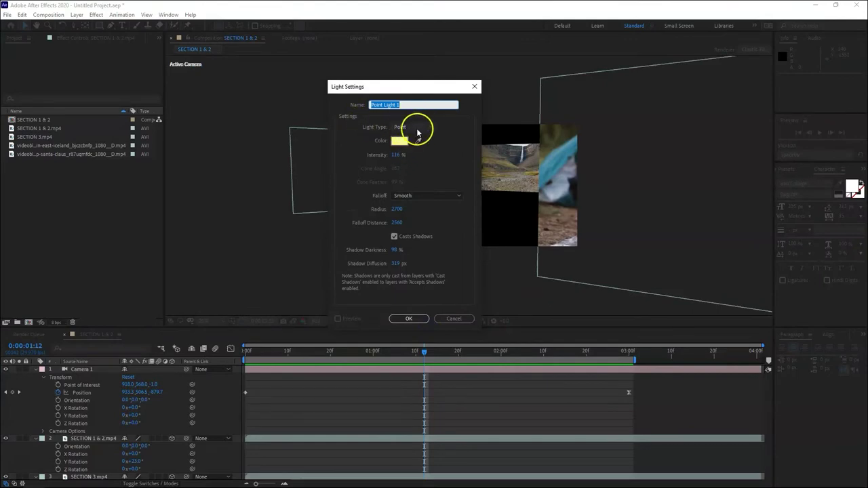
left_click(420, 129)
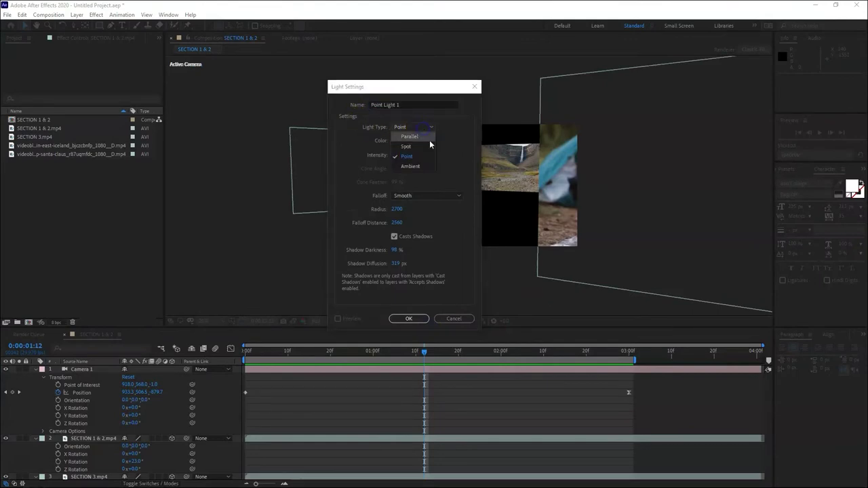
left_click(413, 147)
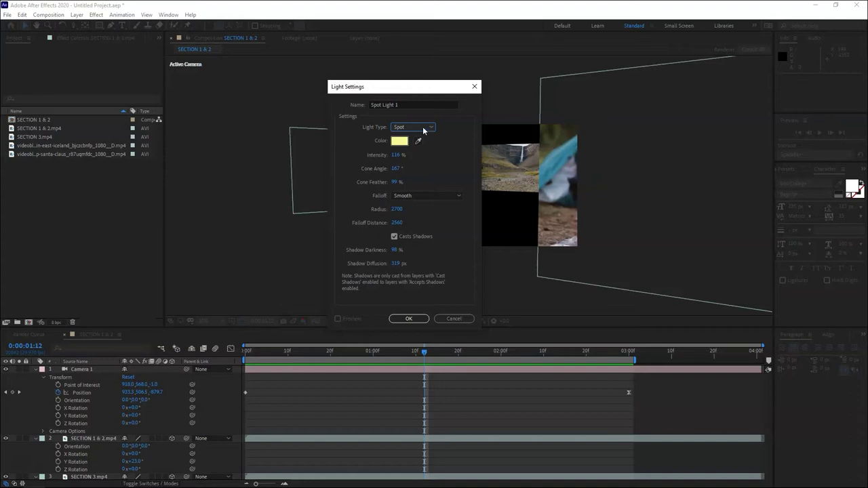
left_click(423, 129)
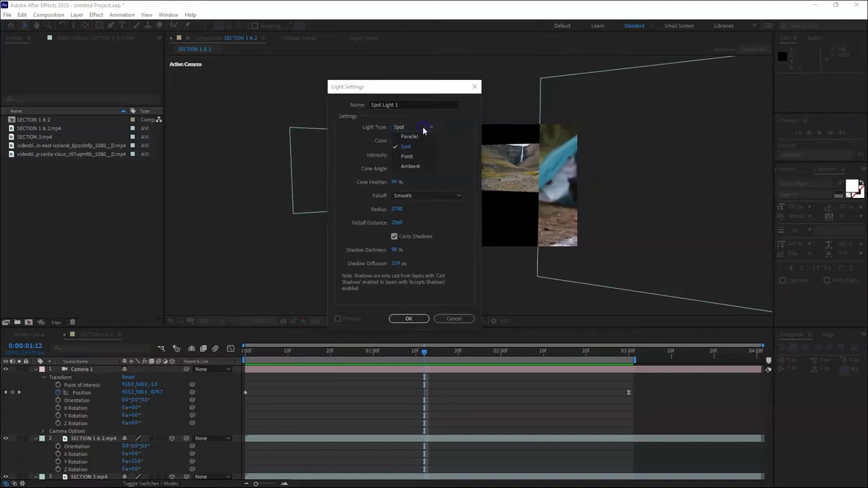
left_click(410, 154)
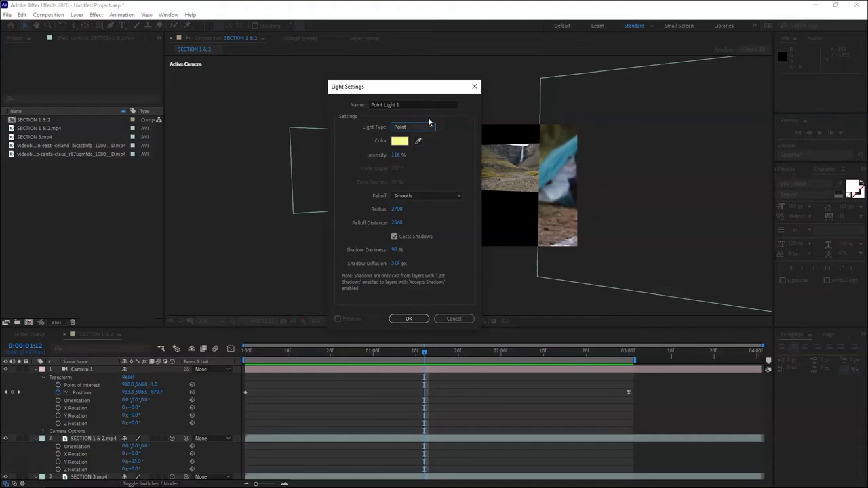
left_click(429, 129)
left_click(416, 127)
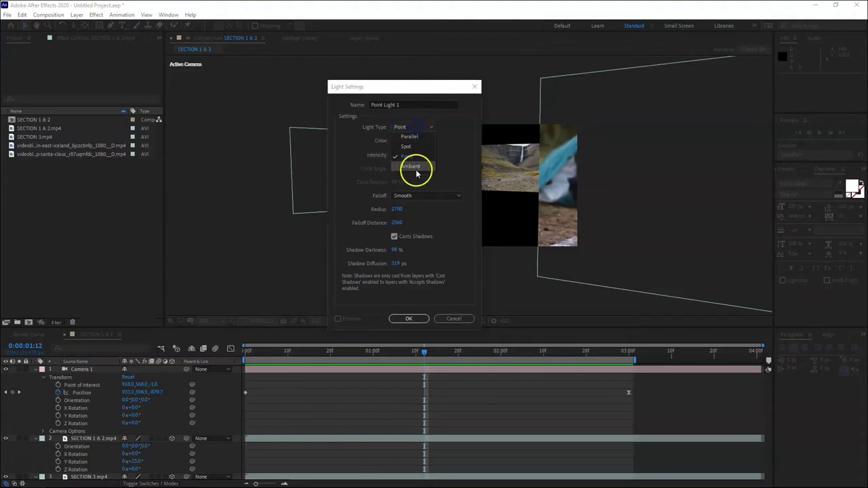
left_click(414, 168)
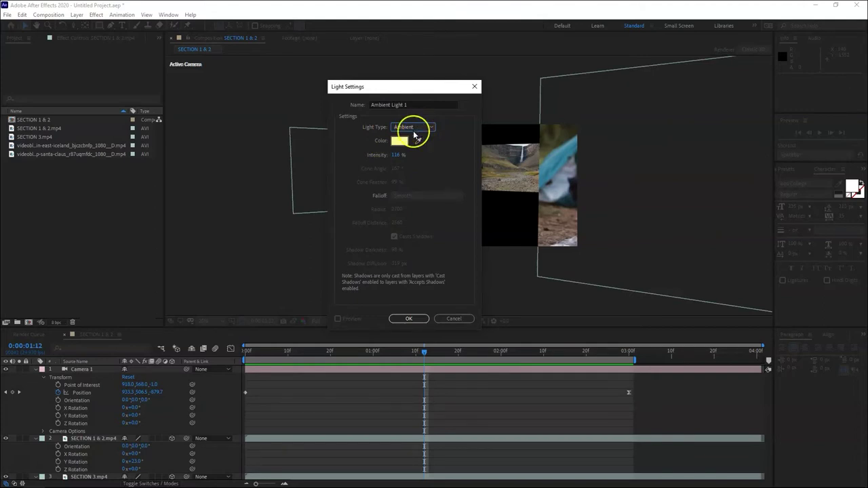
left_click(417, 128)
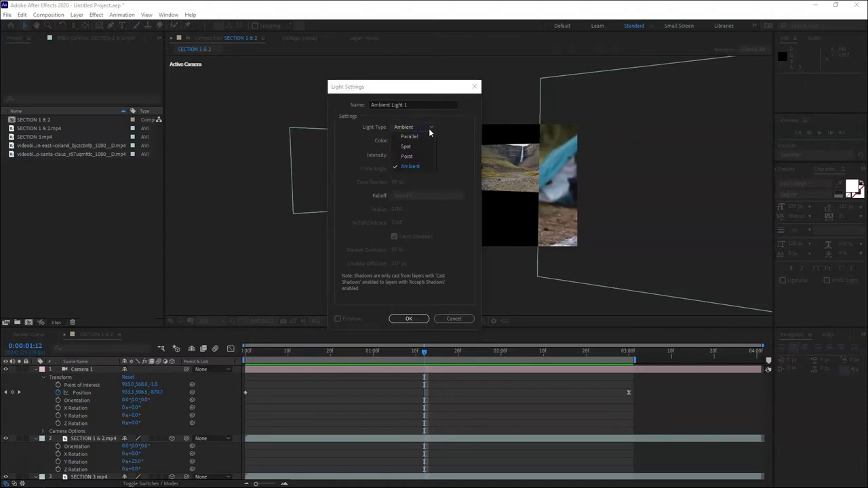
left_click(422, 128)
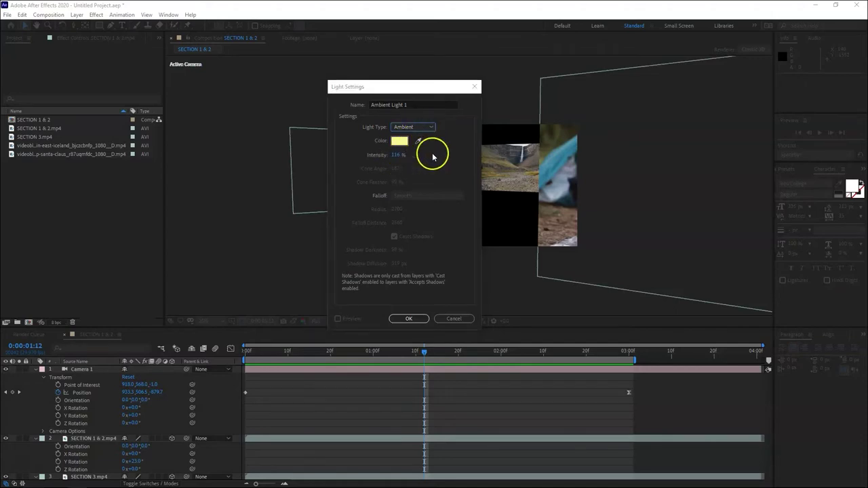
- Give Ambient Light 1 the pale blue colour BEEAFB and confirm the light settings
left_click(400, 141)
left_click(496, 319)
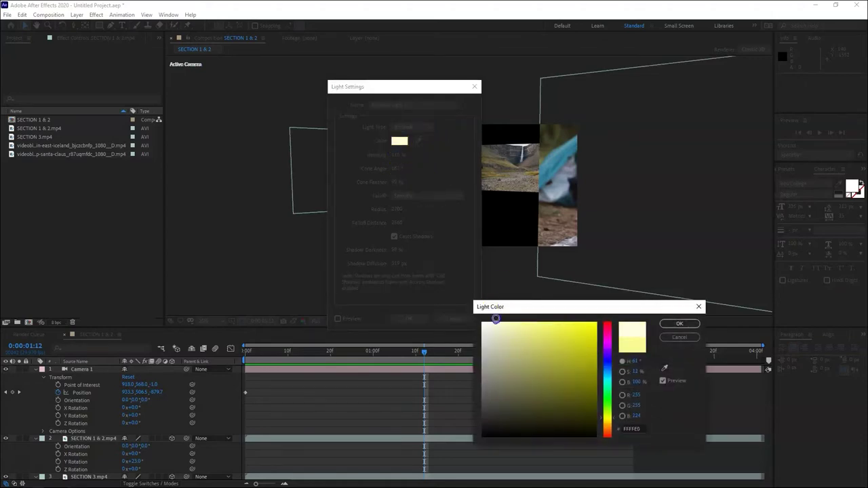
mouse_move(495, 319)
left_mouse_down()
mouse_move(539, 352)
mouse_move(484, 334)
mouse_move(490, 325)
left_mouse_up()
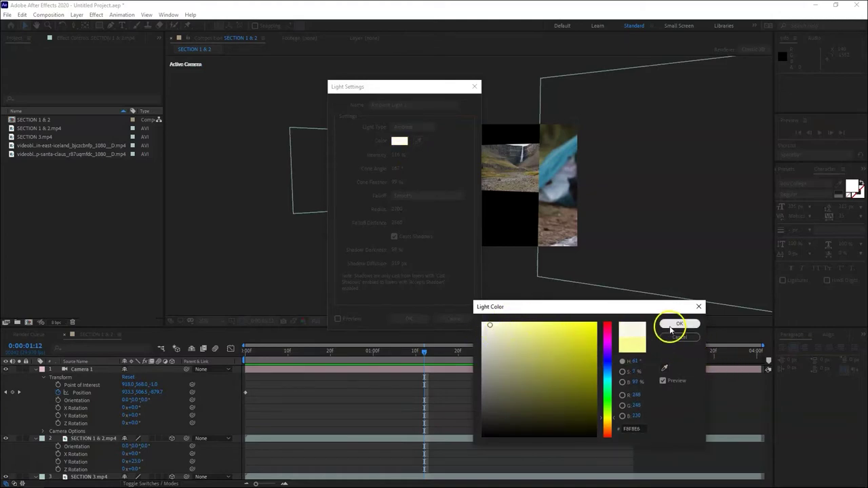
left_click(607, 374)
left_click_drag(491, 325, 509, 324)
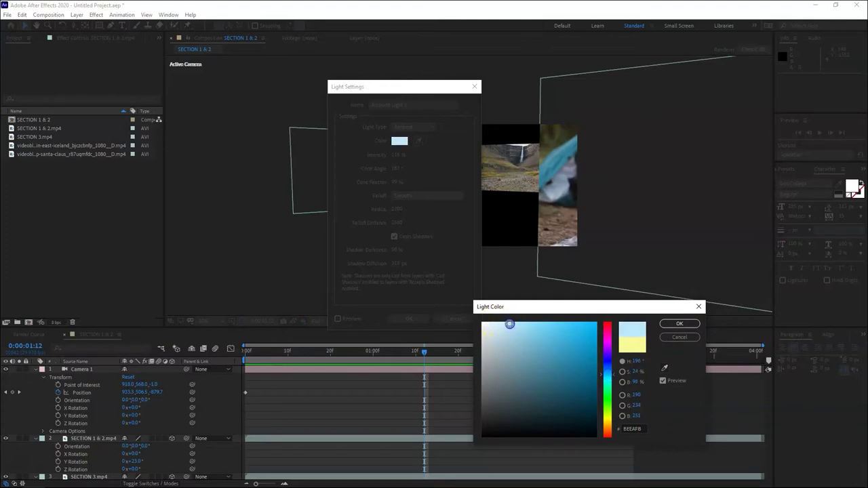
left_click(675, 324)
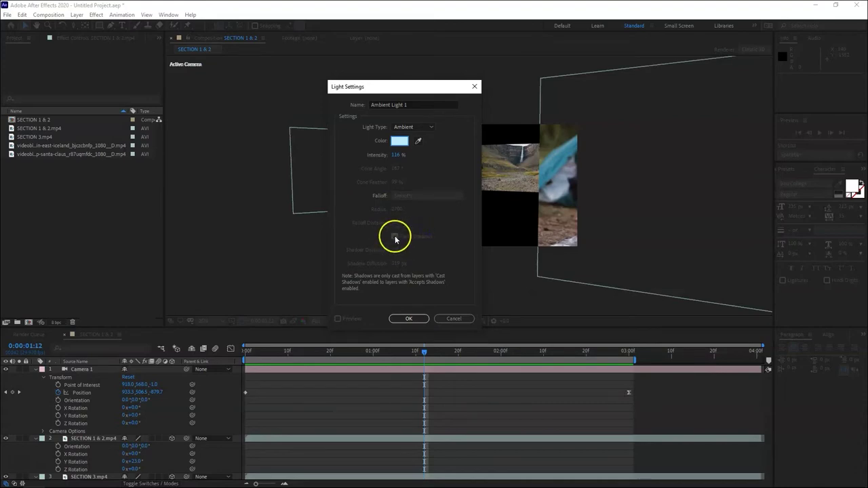
left_click(410, 319)
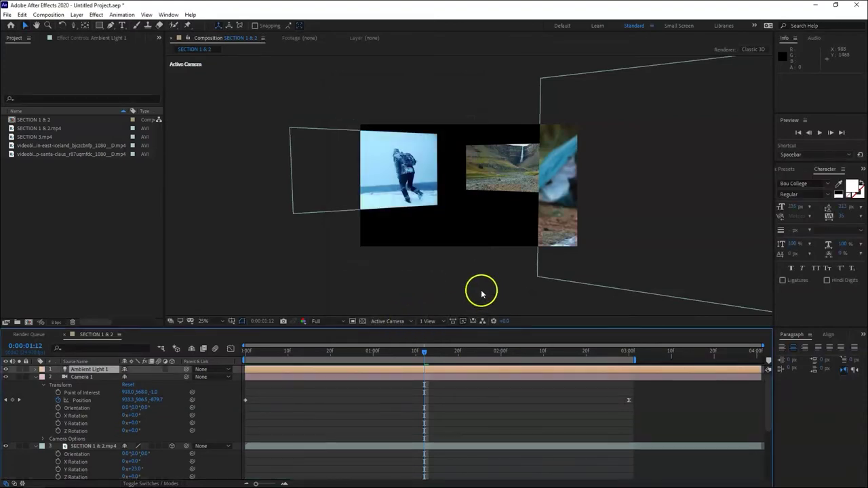
- Change Ambient Light 1 to a Point light, toggling Casts Shadows off and back on
scroll(454, 198, "down", 2)
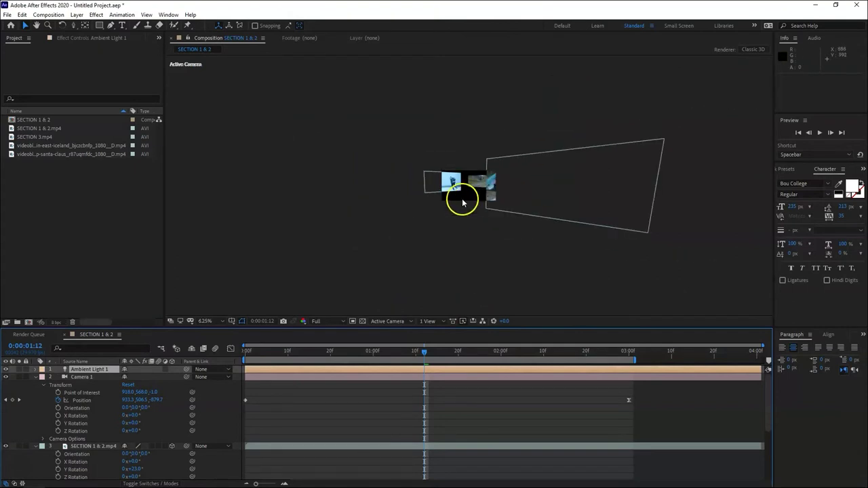
scroll(459, 200, "up", 2)
scroll(450, 234, "down", 4)
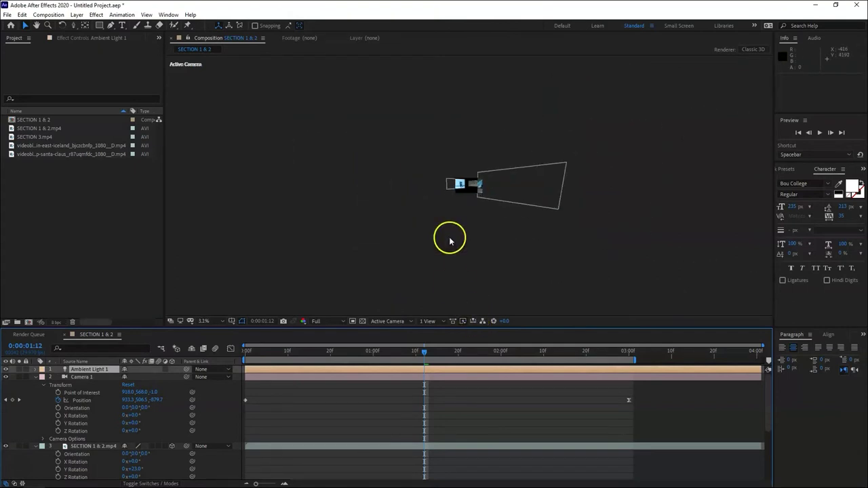
scroll(449, 241, "up", 4)
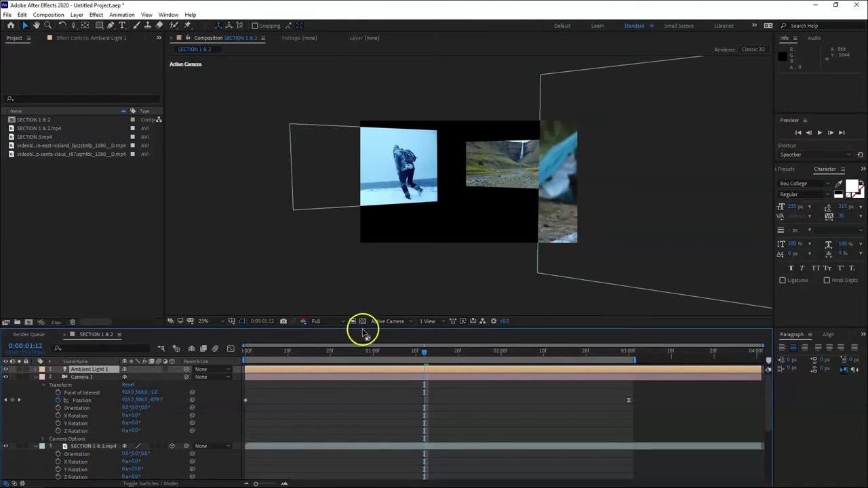
double_click(434, 370)
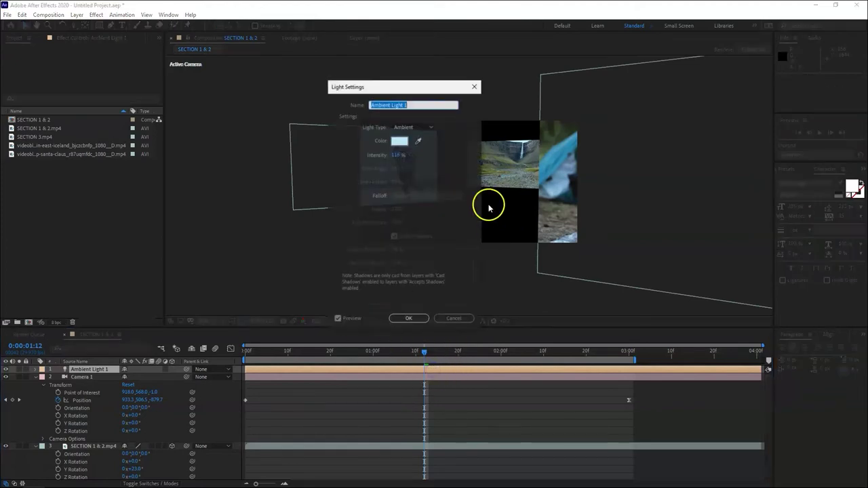
left_click(410, 129)
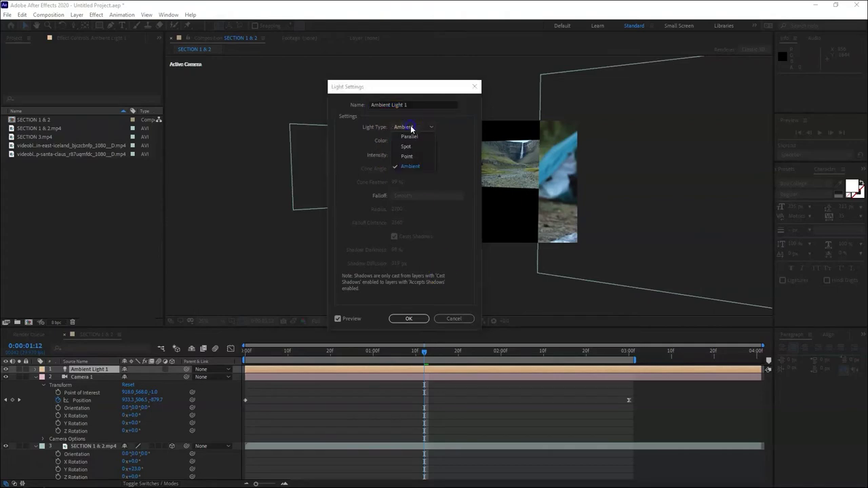
left_click(407, 156)
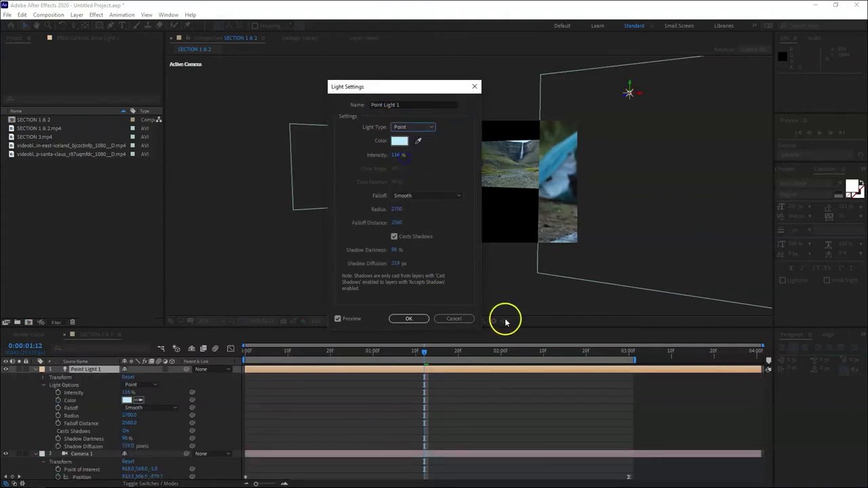
left_click(394, 236)
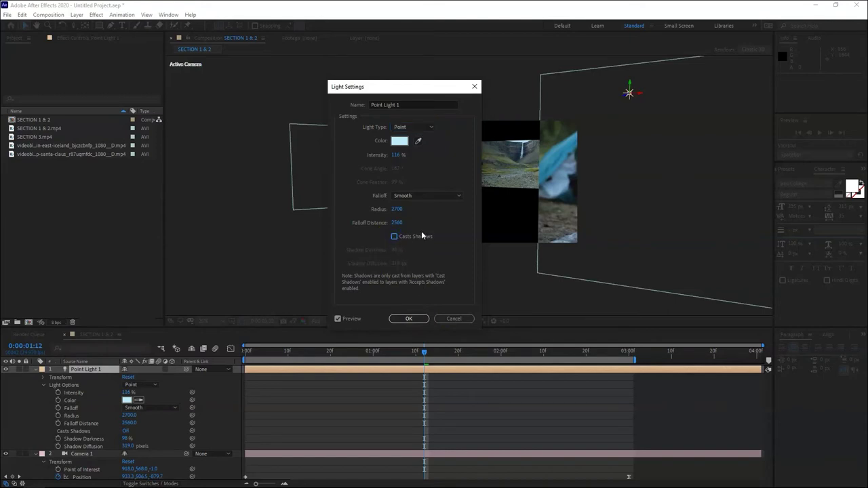
left_click(394, 237)
left_click(395, 236)
- Confirm the point light settings and move Point Light 1 along X to 920
left_click(409, 318)
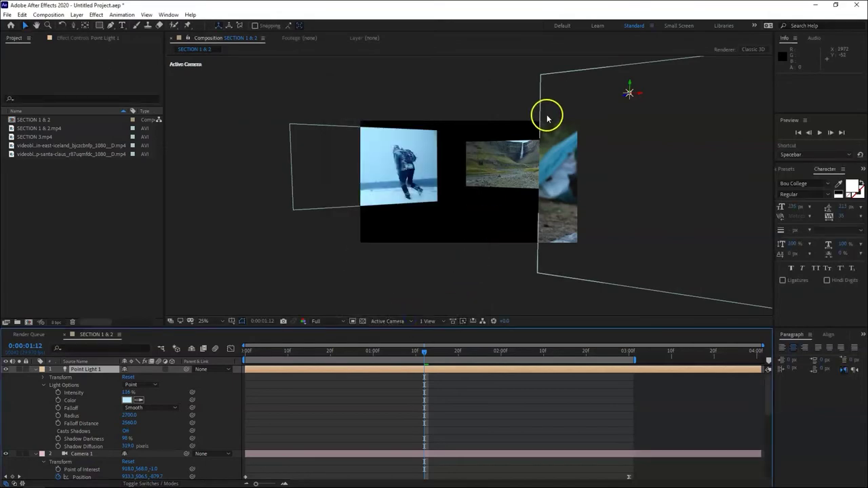
mouse_move(637, 93)
left_mouse_down()
mouse_move(601, 122)
mouse_move(611, 123)
left_mouse_up()
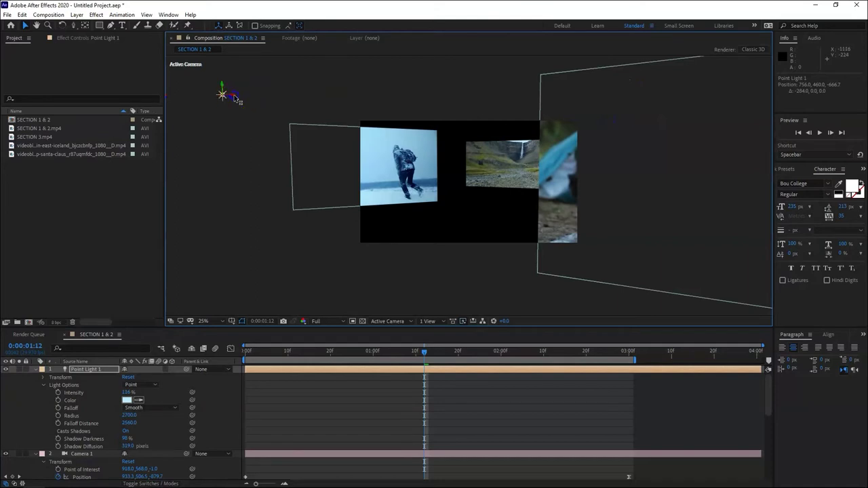
left_click_drag(225, 90, 290, 129)
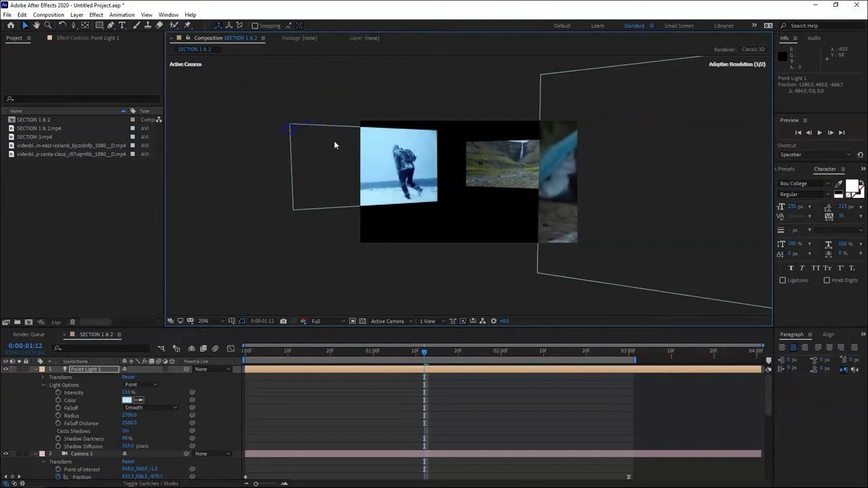
scroll(474, 169, "down", 2)
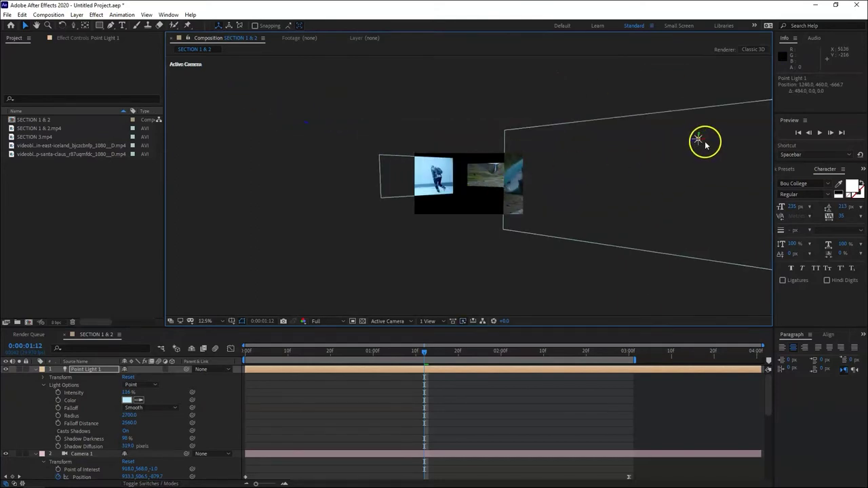
left_click_drag(705, 140, 688, 145)
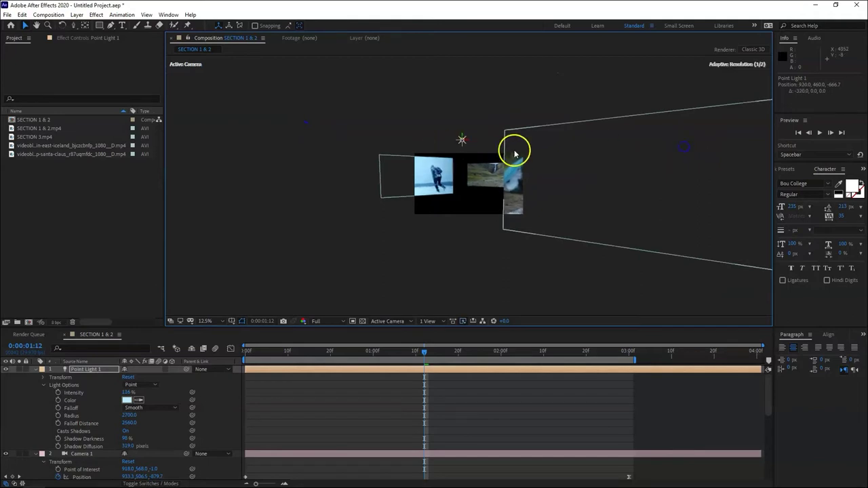
- Bring Point Light 1 forward to about Z -226.6 and lower it slightly along Y
left_click_drag(463, 141, 480, 194)
scroll(482, 191, "up", 4)
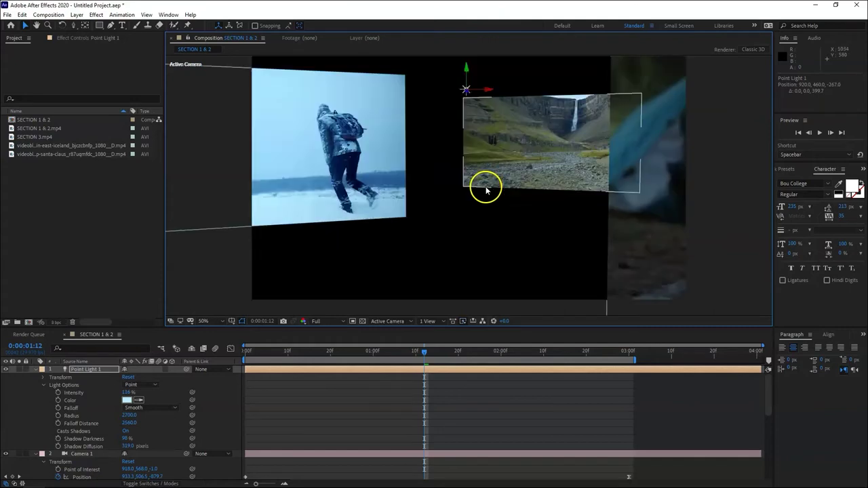
left_click_drag(465, 101, 467, 95)
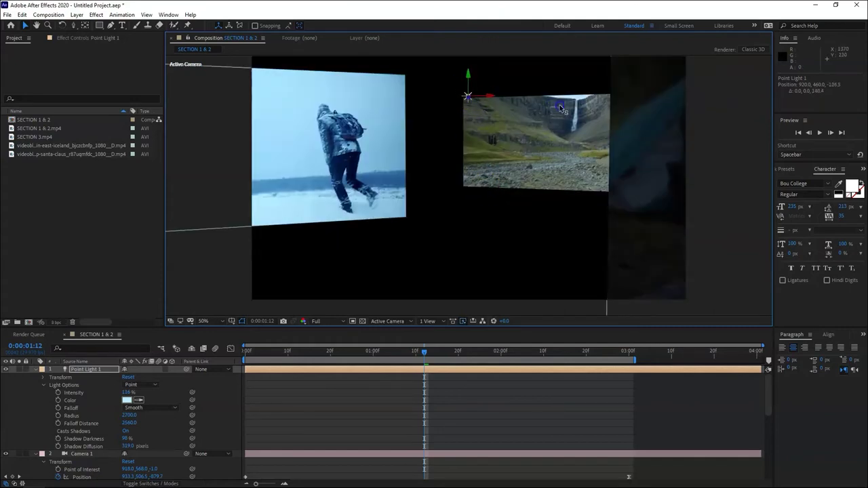
left_click_drag(560, 105, 371, 119)
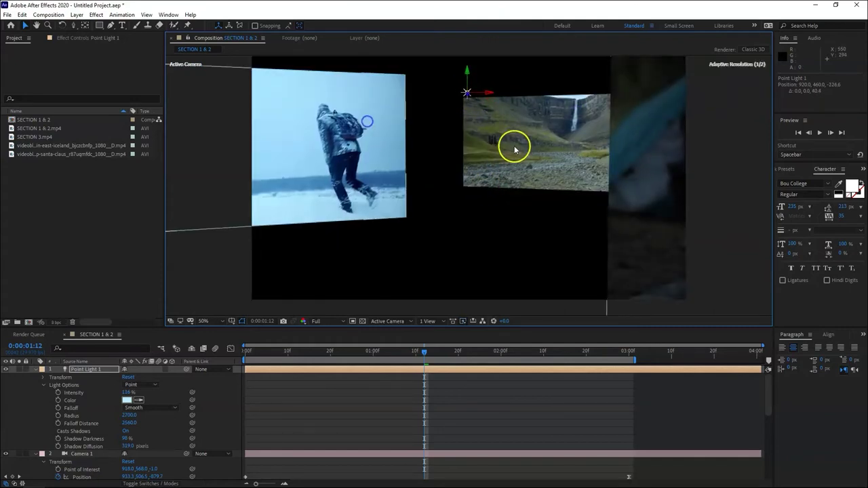
key("comma")
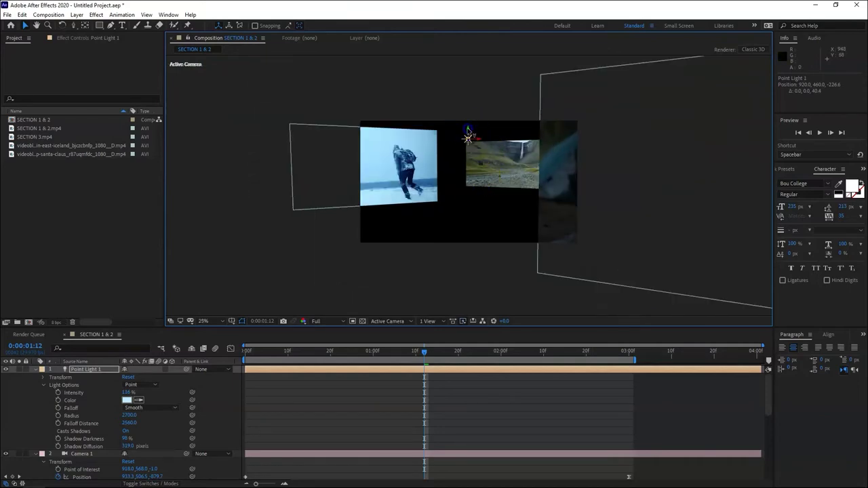
left_click_drag(468, 133, 470, 140)
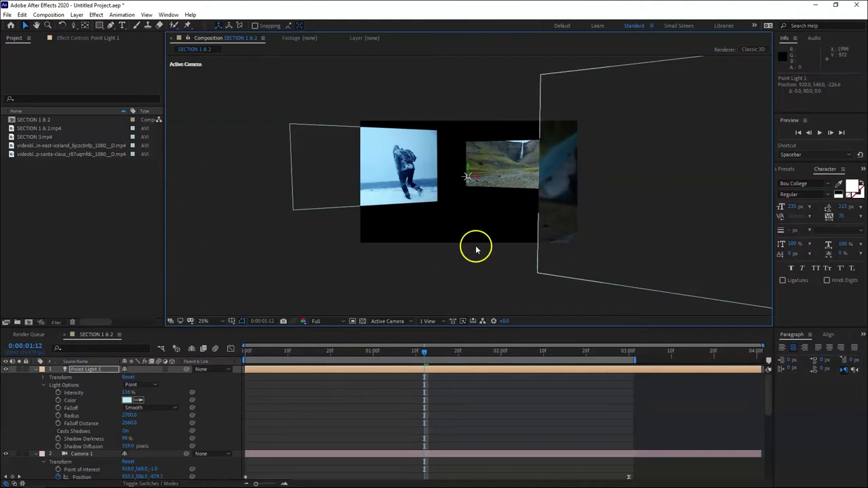
- Open SECTION 1 & 2.mp4's Material Options with AA and set Casts Shadows to On
left_click(563, 249)
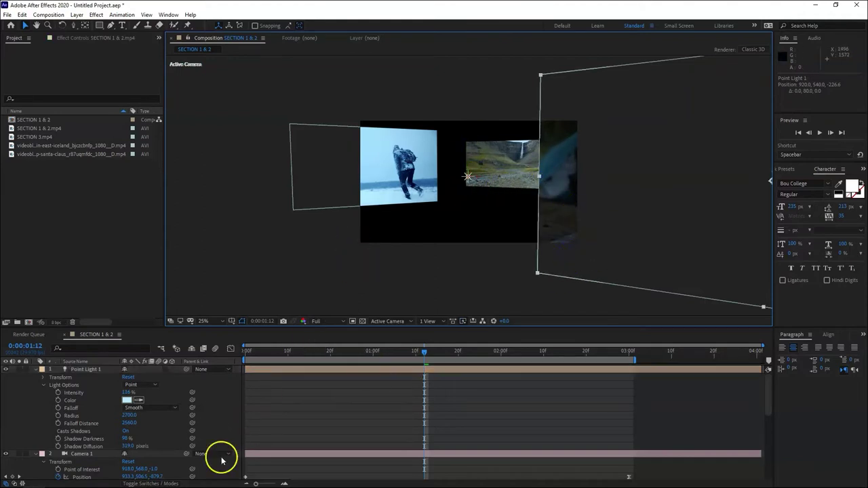
scroll(261, 432, "down", 4)
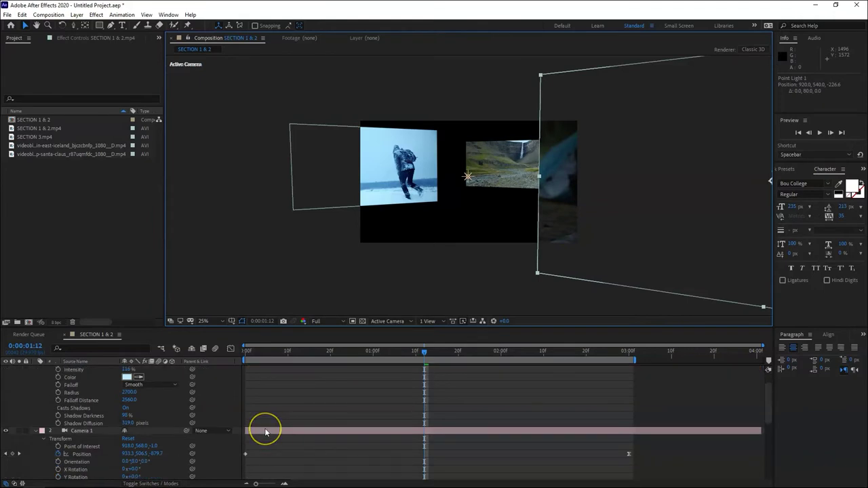
left_click(93, 430)
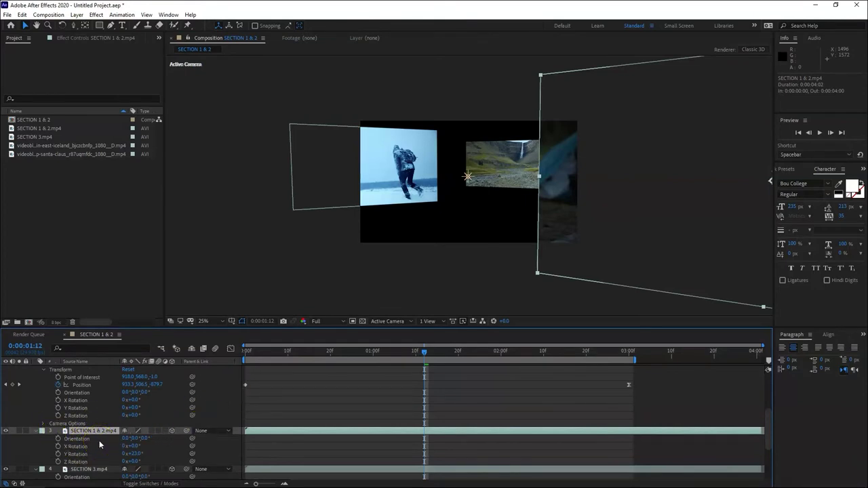
key("a")
key("a")
scroll(91, 450, "down", 1)
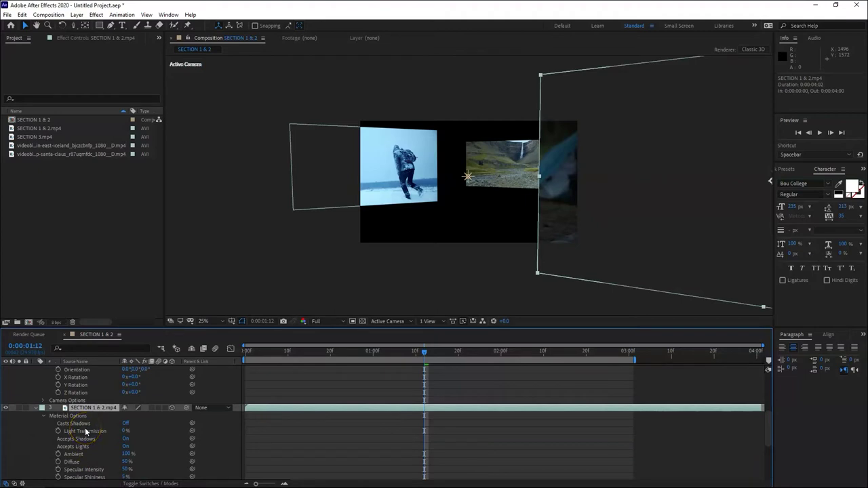
mouse_move(126, 427)
left_mouse_down()
mouse_move(135, 428)
mouse_move(88, 427)
mouse_move(117, 425)
mouse_move(126, 429)
mouse_move(122, 441)
left_mouse_up()
left_click(126, 424)
left_click(127, 424)
left_click(126, 424)
- Return to 0:00:00:10 and set the SECTION 1 & 2.mp4 layer's Y Rotation to 0°
scroll(522, 261, "down", 4)
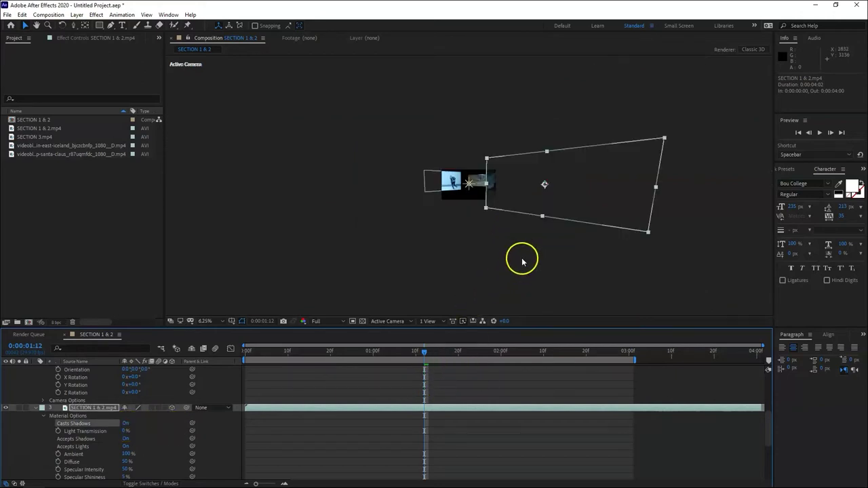
scroll(522, 261, "up", 2)
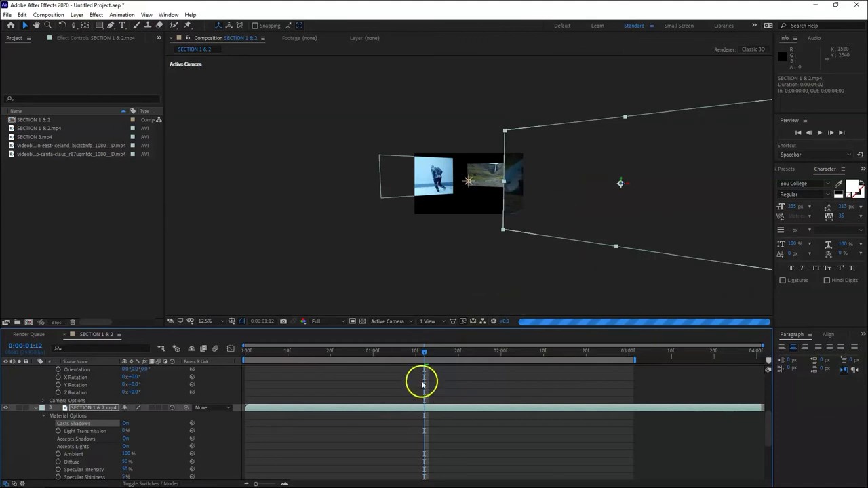
left_click_drag(422, 353, 287, 353)
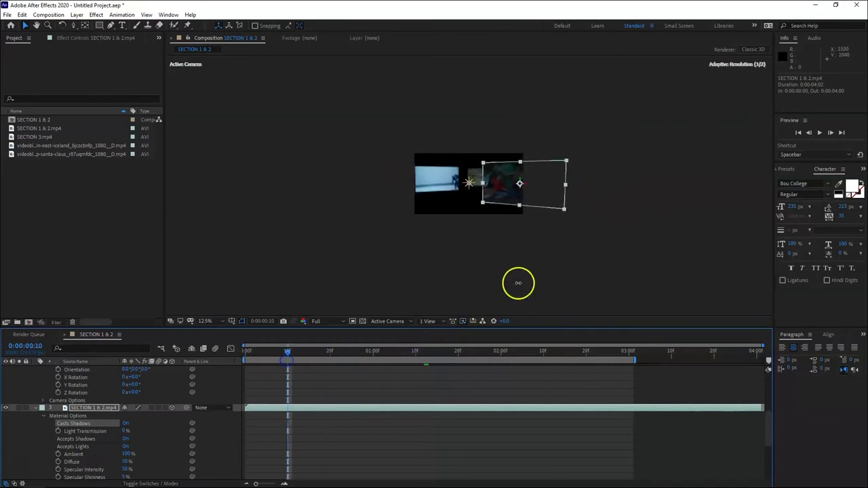
scroll(473, 258, "up", 4)
scroll(473, 257, "down", 2)
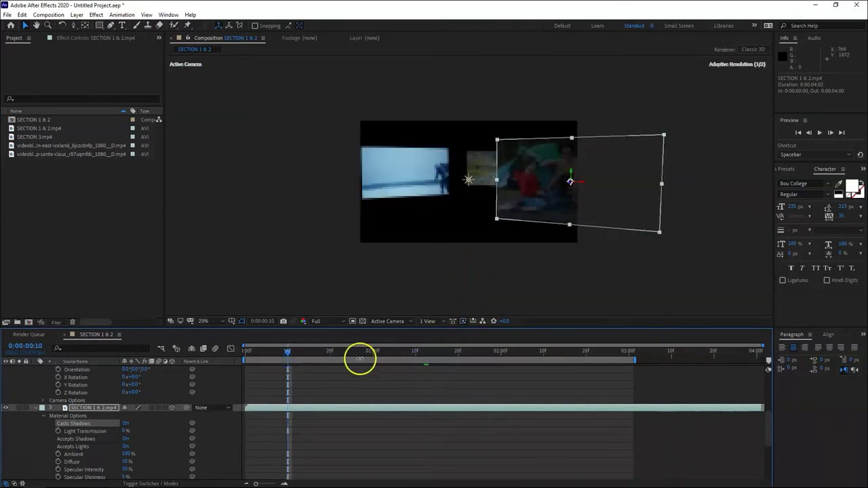
scroll(349, 378, "up", 1)
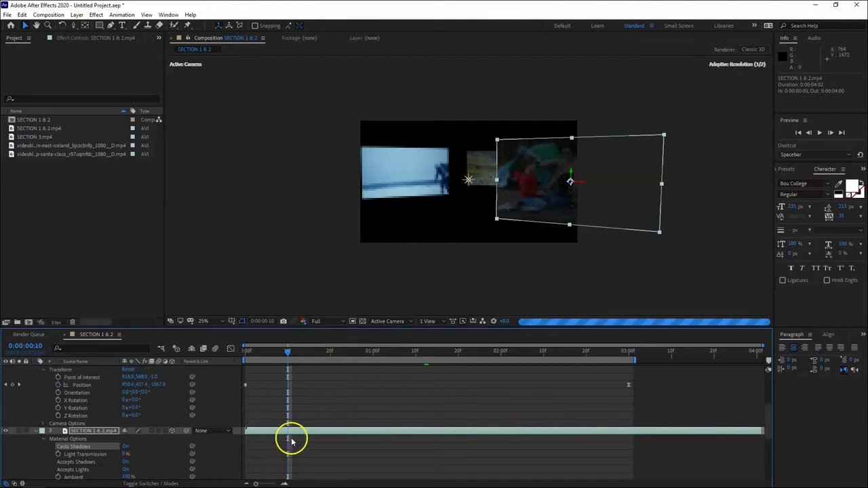
left_click(300, 430)
key("r")
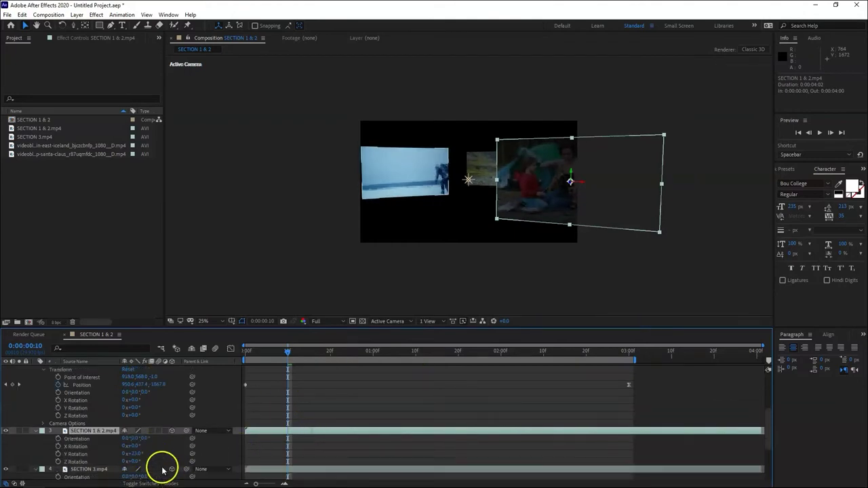
left_click(137, 455)
type("0")
key("Return")
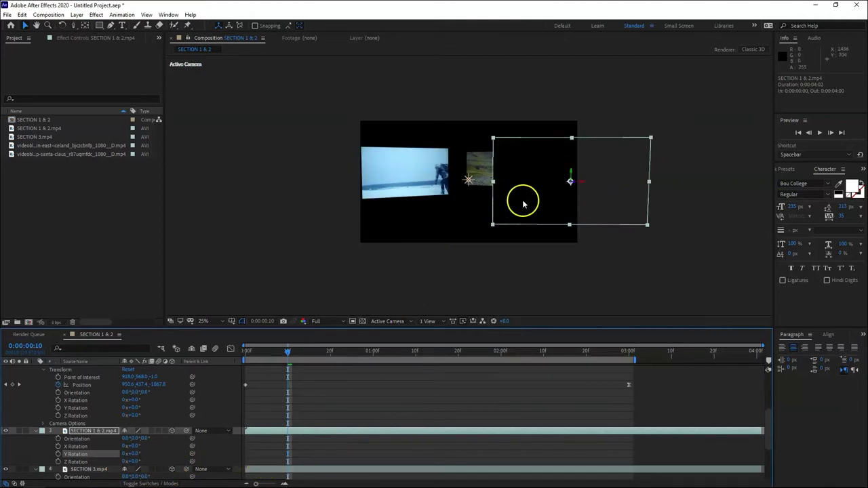
- Move Point Light 1 forward, up and right to about 1080, 480.2, -1273.3 over the tent clip
left_click(470, 181)
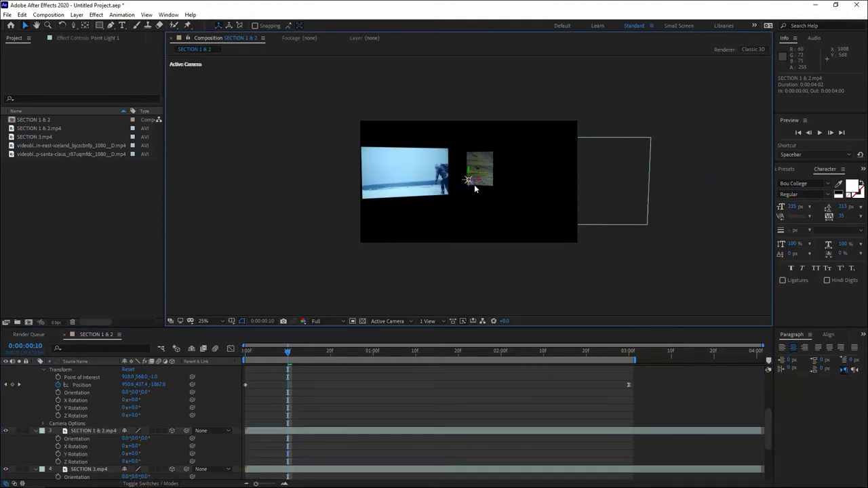
left_click(470, 181)
mouse_move(470, 180)
left_mouse_down()
mouse_move(495, 190)
mouse_move(467, 183)
mouse_move(481, 187)
left_mouse_up()
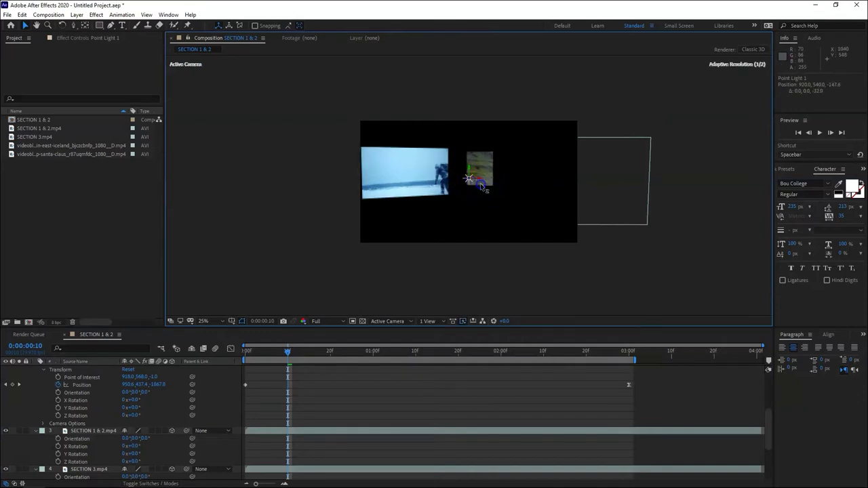
left_click_drag(542, 210, 807, 248)
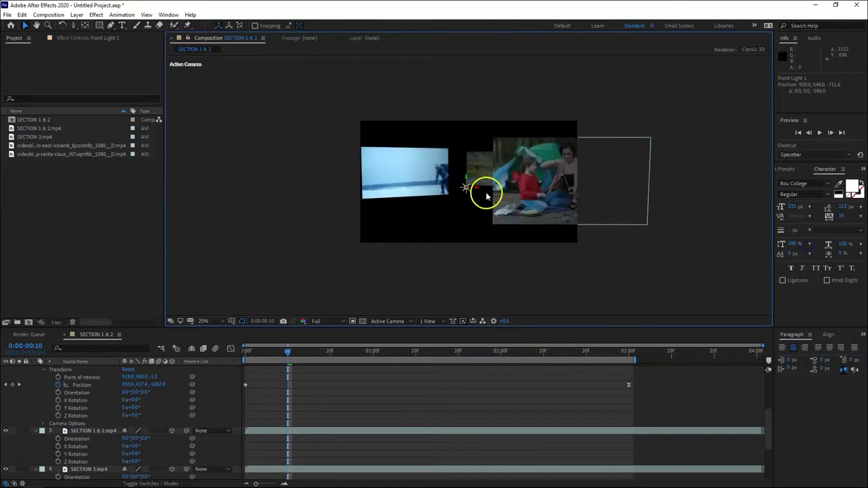
left_click_drag(467, 189, 364, 209)
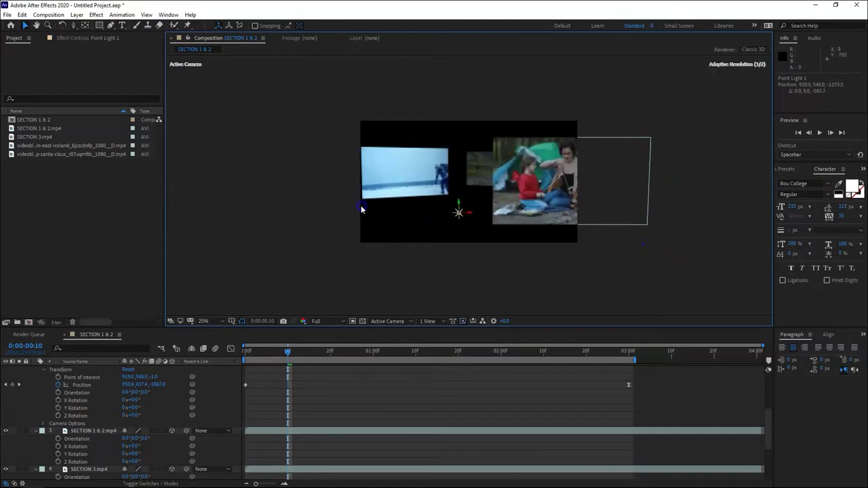
left_click_drag(459, 205, 462, 201)
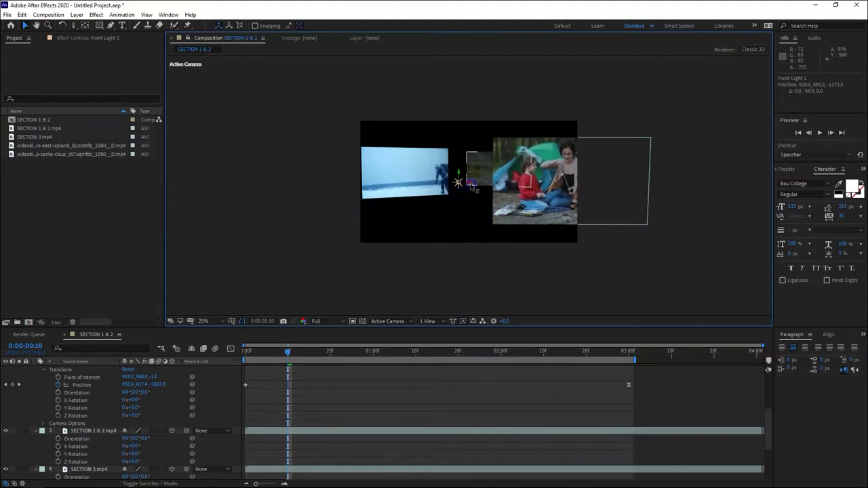
left_click_drag(479, 187, 487, 202)
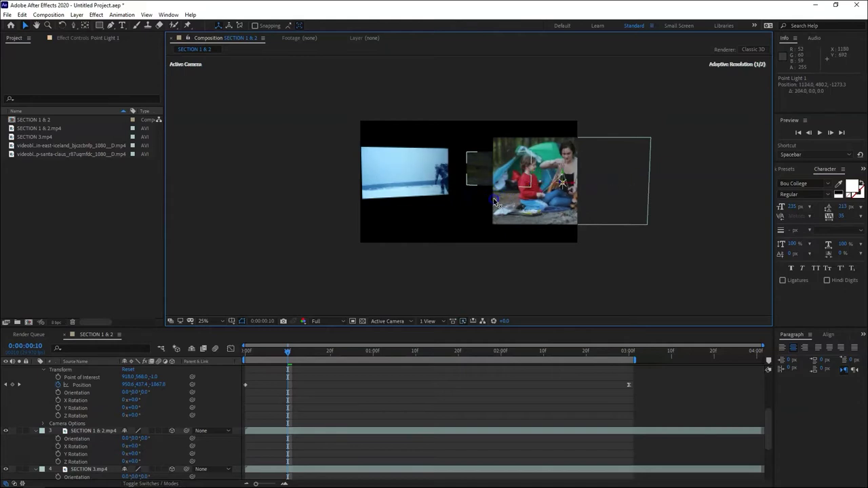
key("period")
mouse_move(667, 185)
left_mouse_down()
mouse_move(704, 187)
mouse_move(630, 191)
mouse_move(709, 191)
mouse_move(641, 192)
mouse_move(710, 200)
mouse_move(670, 197)
left_mouse_up()
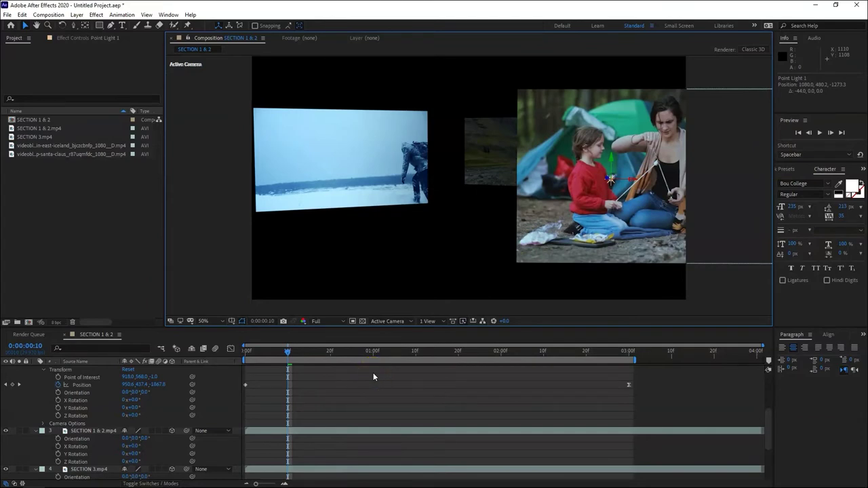
- Change Point Light 1's colour to a pale yellow in its Light Settings
left_click(320, 388)
scroll(321, 390, "up", 3)
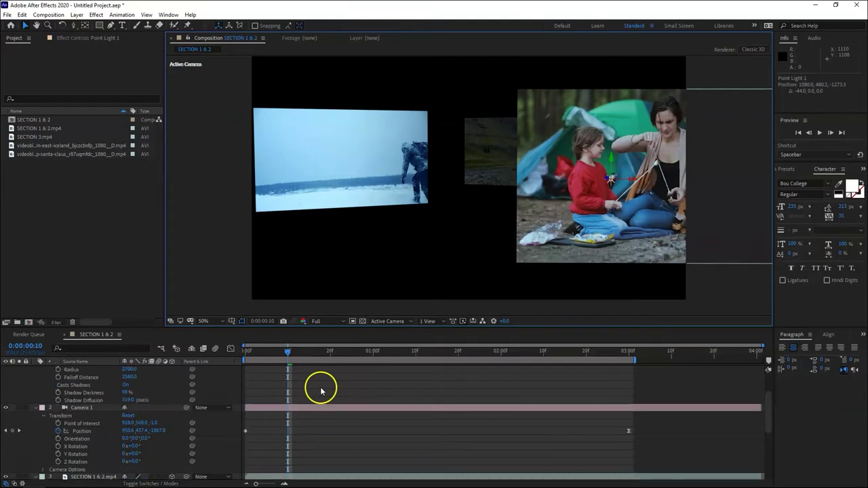
scroll(335, 397, "up", 3)
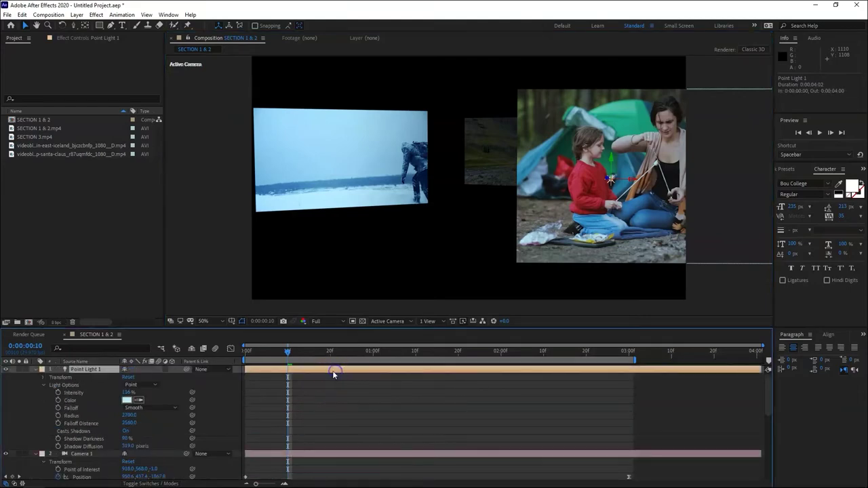
double_click(333, 369)
left_click(400, 142)
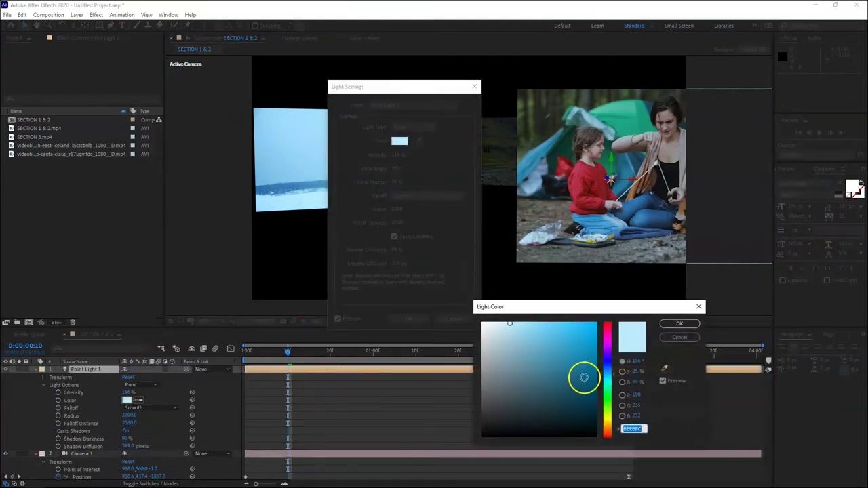
left_click(607, 415)
left_click(515, 325)
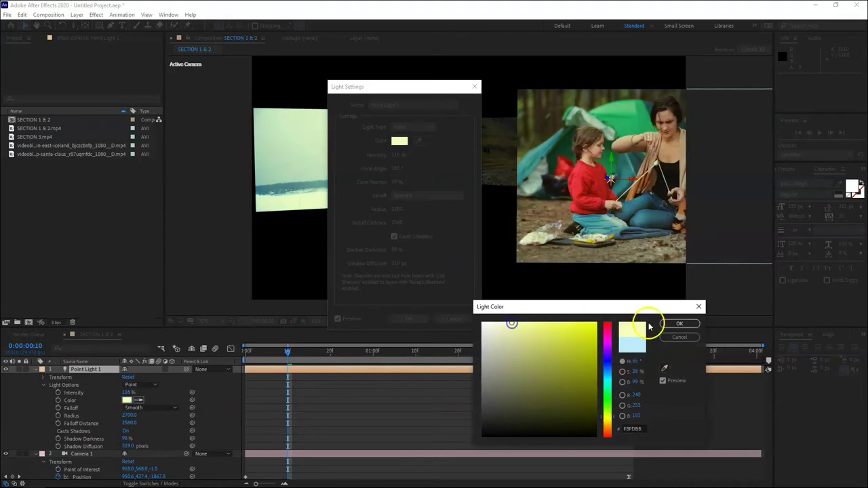
left_click(679, 323)
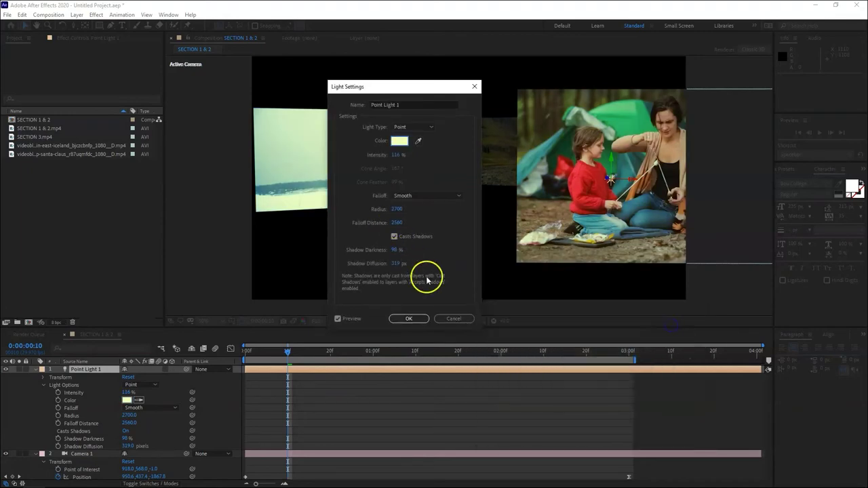
left_click(408, 319)
- Replace the pale yellow with a near-white EDEDED light colour
left_click(303, 410)
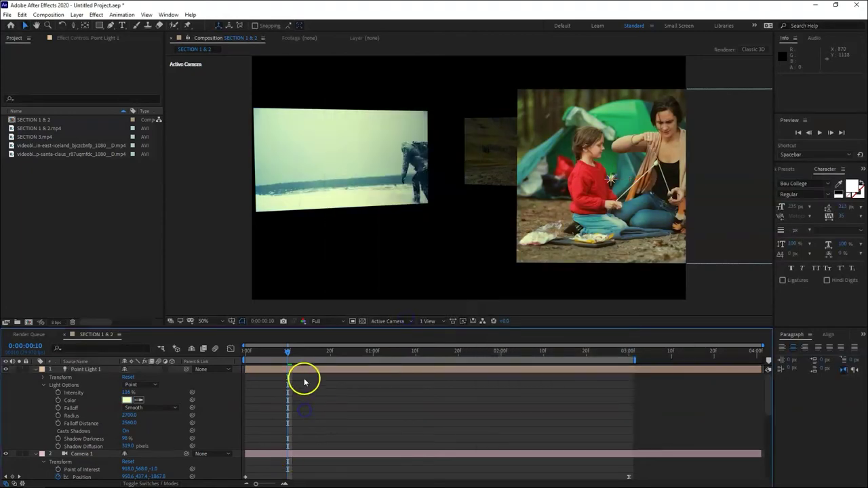
left_click(307, 371)
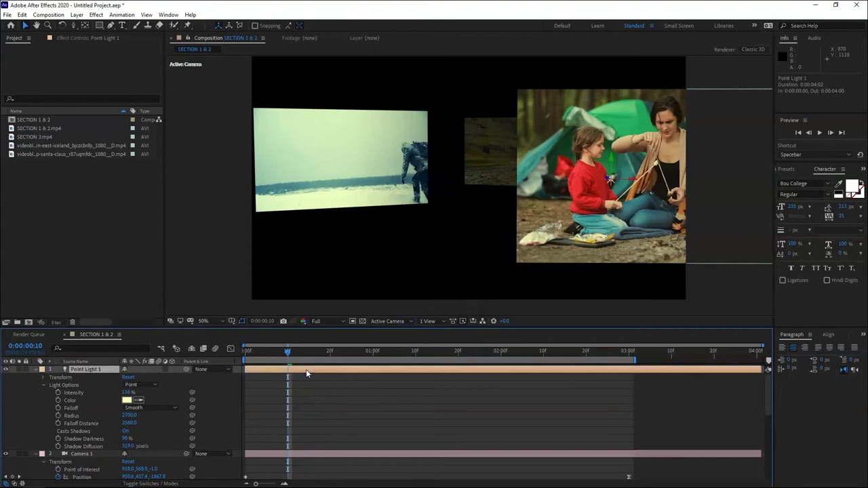
left_click(309, 369)
double_click(307, 371)
left_click(399, 141)
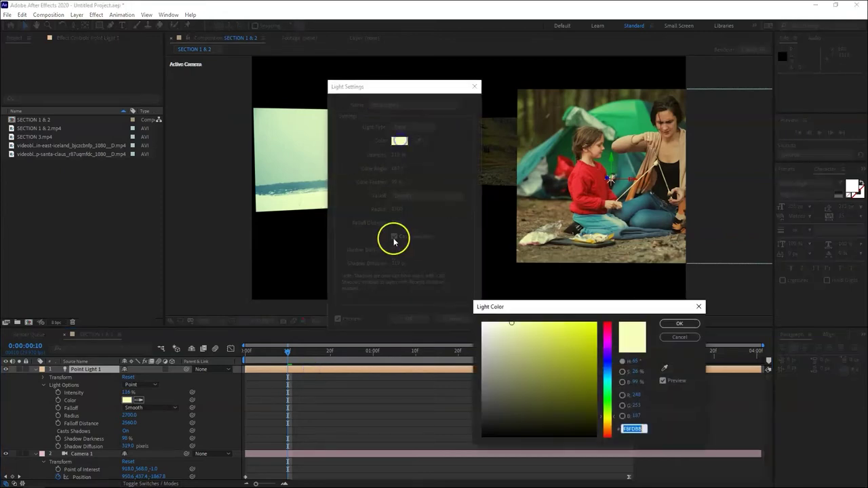
left_click_drag(498, 322, 479, 330)
left_click(679, 324)
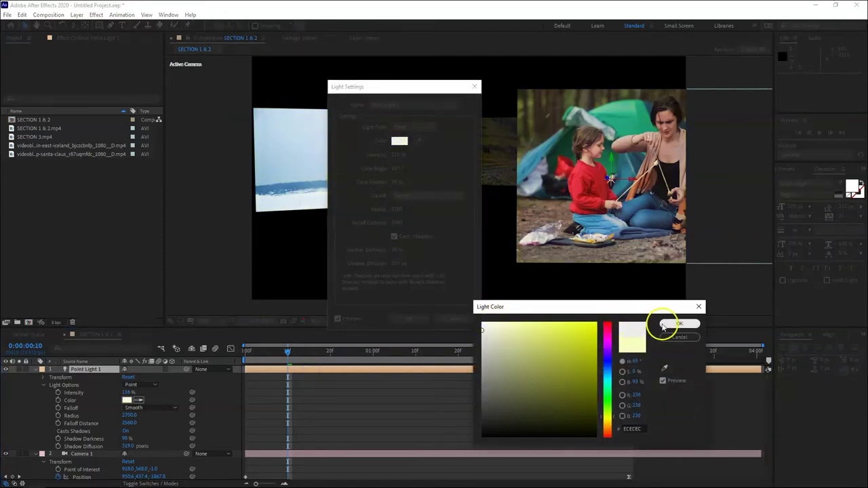
left_click(408, 318)
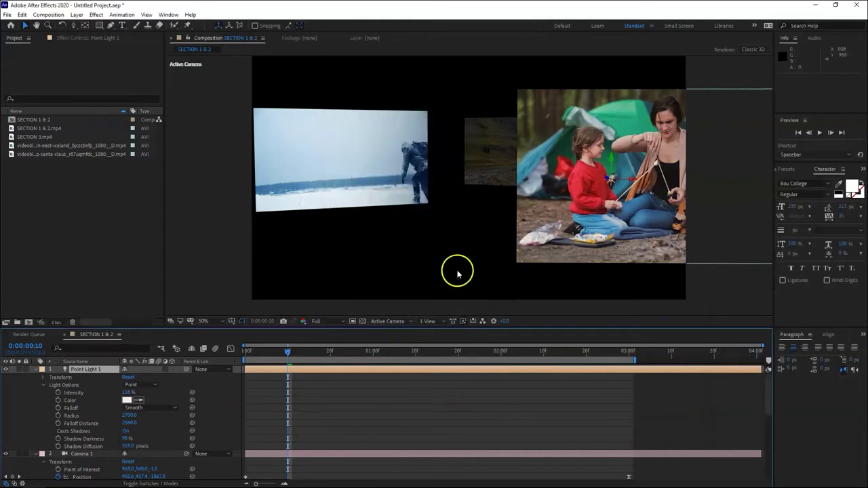
scroll(316, 432, "down", 5)
- Reposition the snowy SECTION 3.mp4 image along X in the scene
scroll(314, 430, "down", 3)
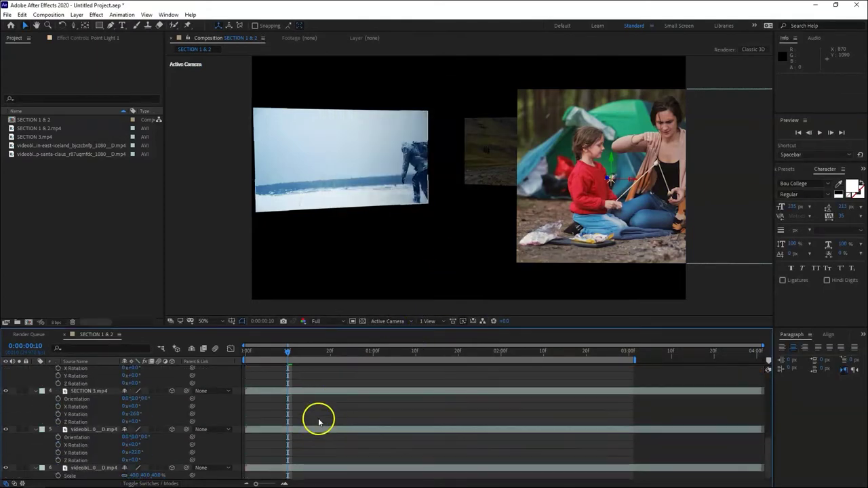
left_click(89, 430)
left_click(89, 468, "ctrl")
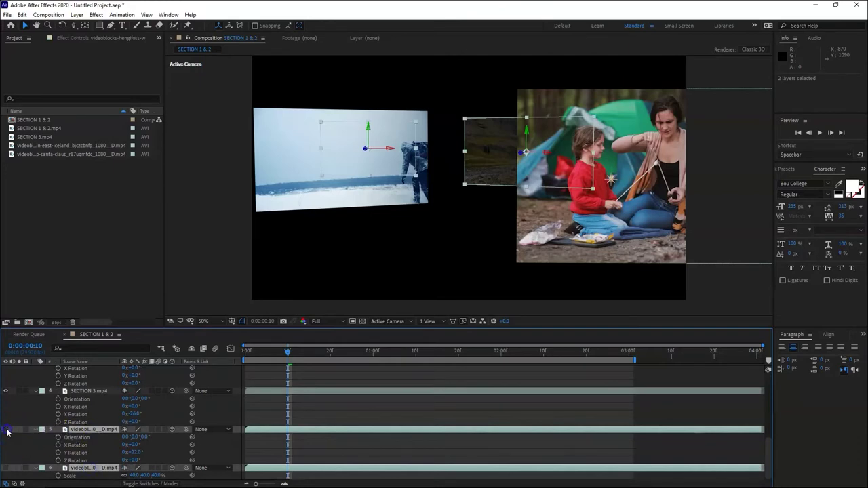
left_click(350, 163)
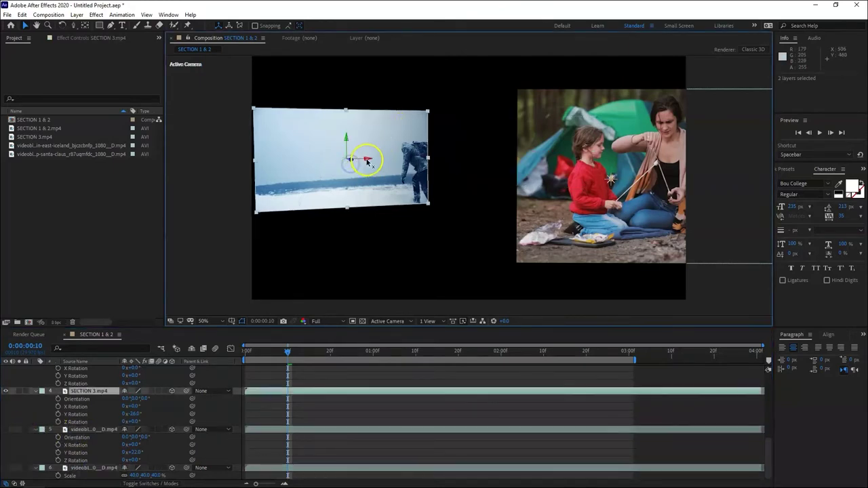
left_click_drag(367, 163, 453, 159)
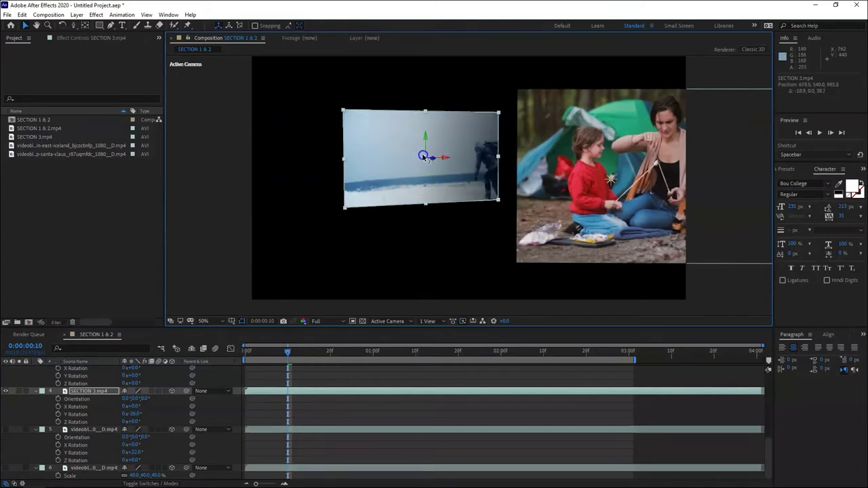
left_click_drag(424, 157, 372, 151)
- Slide the camping photo left and turn it to -21° Y Rotation
left_click(530, 195)
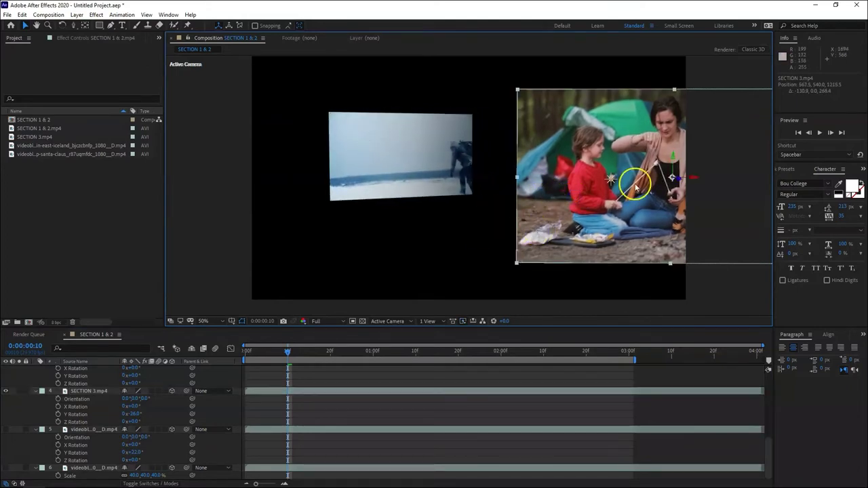
left_click_drag(698, 178, 685, 184)
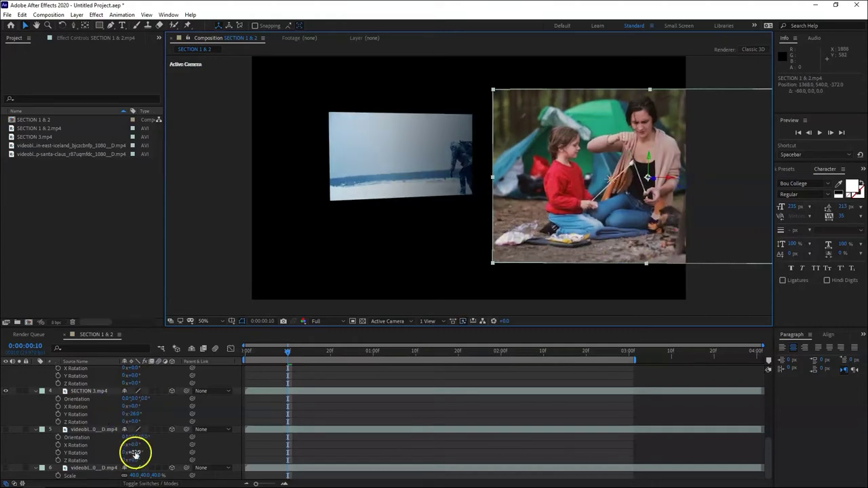
scroll(158, 413, "up", 2)
left_click(132, 422)
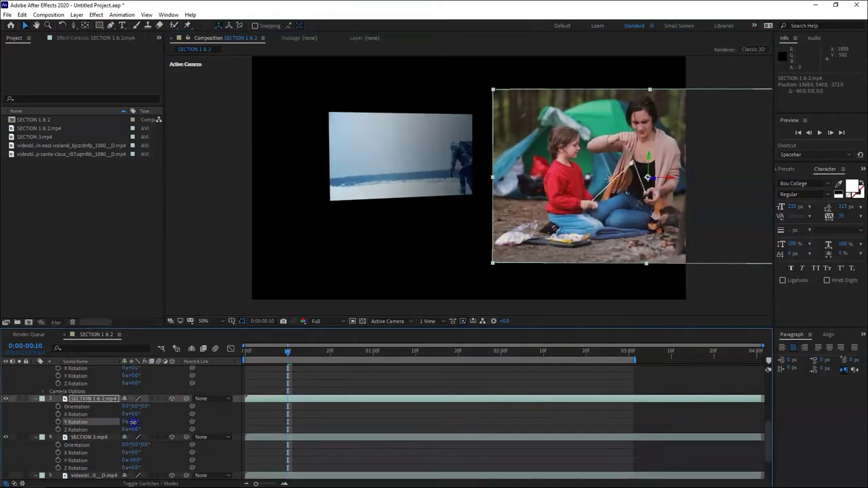
left_click_drag(132, 422, 127, 424)
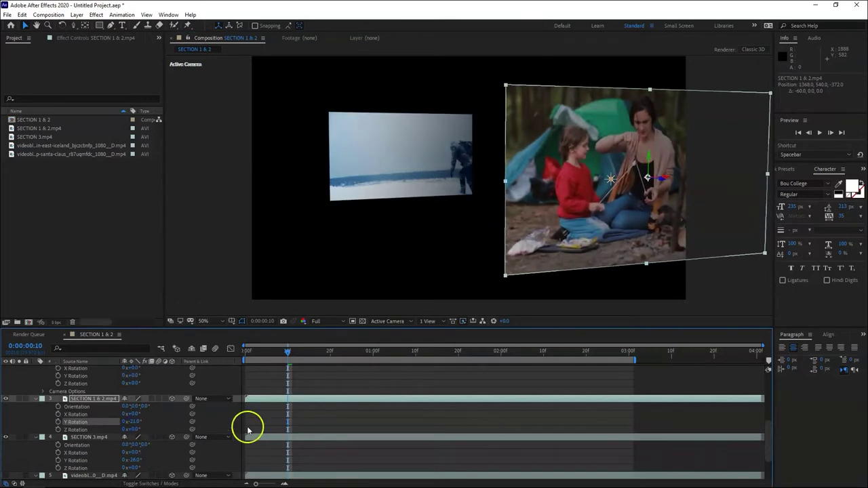
left_click(581, 194)
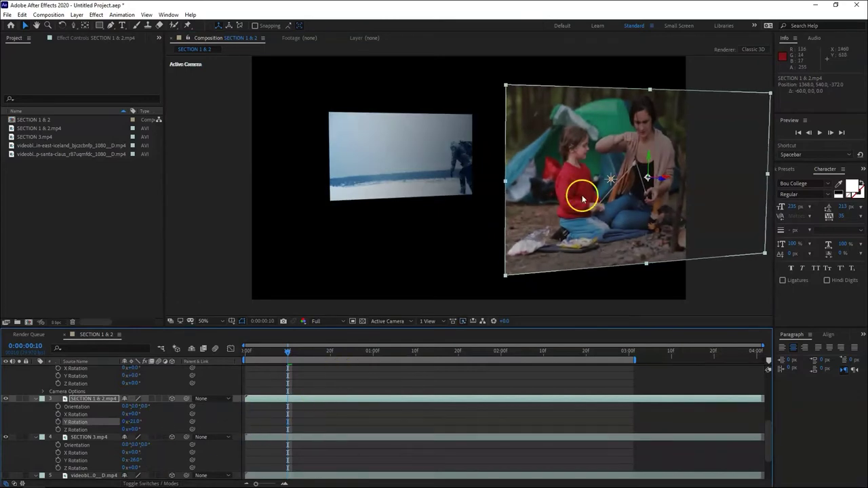
- Select Point Light 1 so its Light Options show in the timeline
left_click(288, 401)
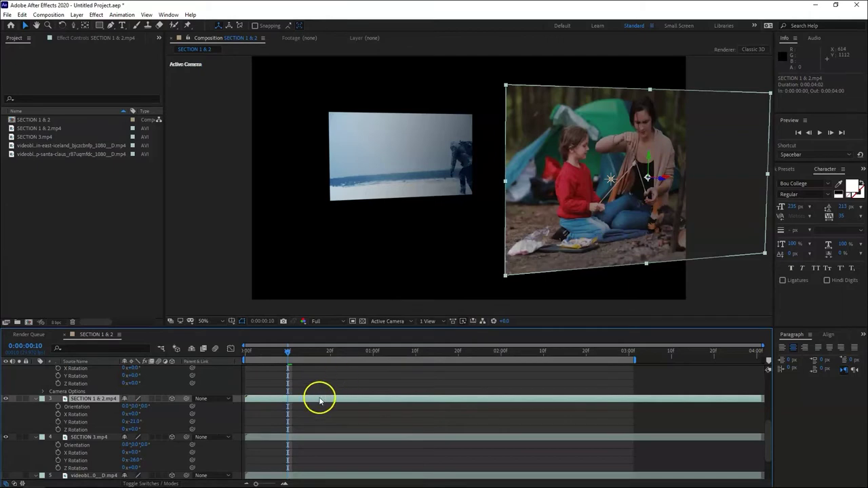
scroll(319, 400, "up", 5)
left_click(263, 372)
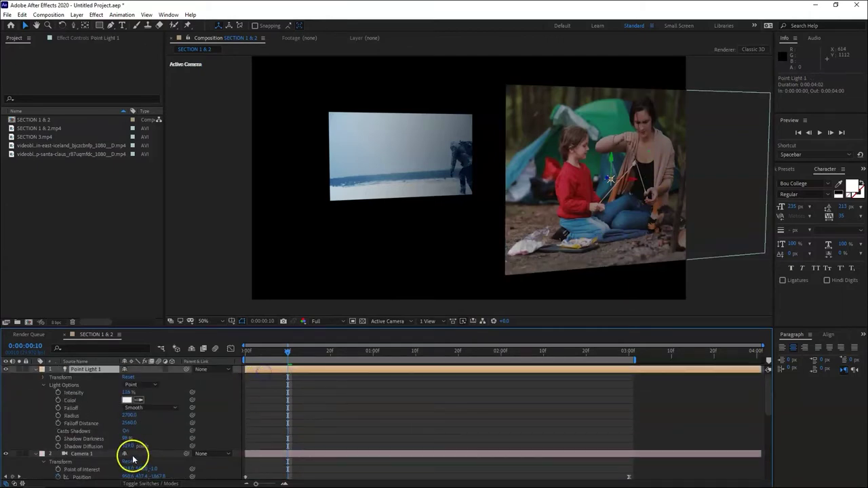
- Give Point Light 1 Shadow Darkness 115% and Shadow Diffusion 191 pixels, raising it slightly to about 1160, 456.3
mouse_move(135, 450)
left_mouse_down()
mouse_move(126, 446)
mouse_move(135, 457)
mouse_move(124, 447)
left_mouse_up()
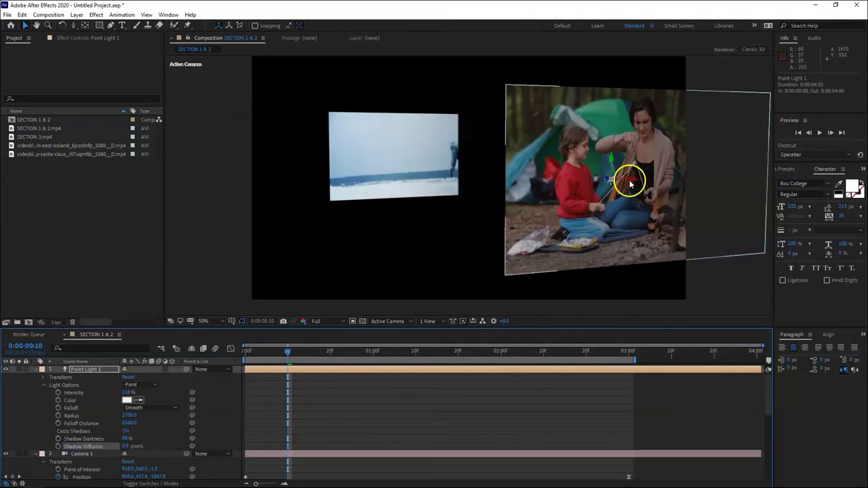
left_click_drag(630, 182, 650, 183)
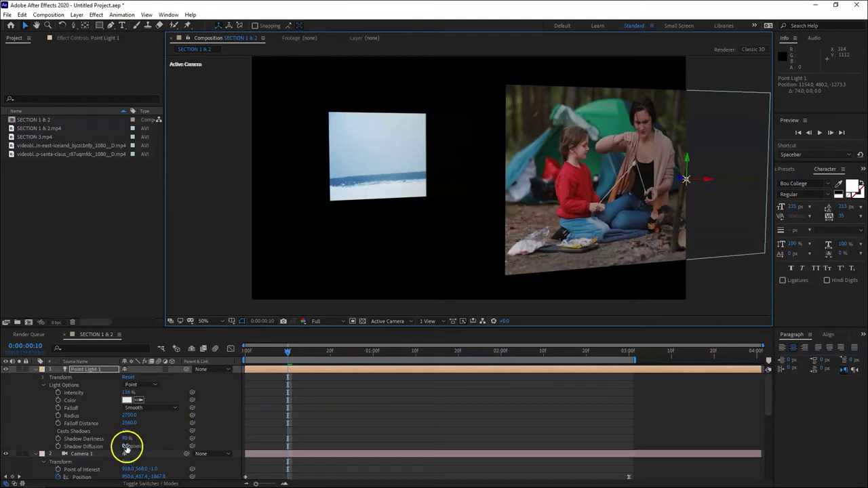
left_click_drag(127, 448, 156, 446)
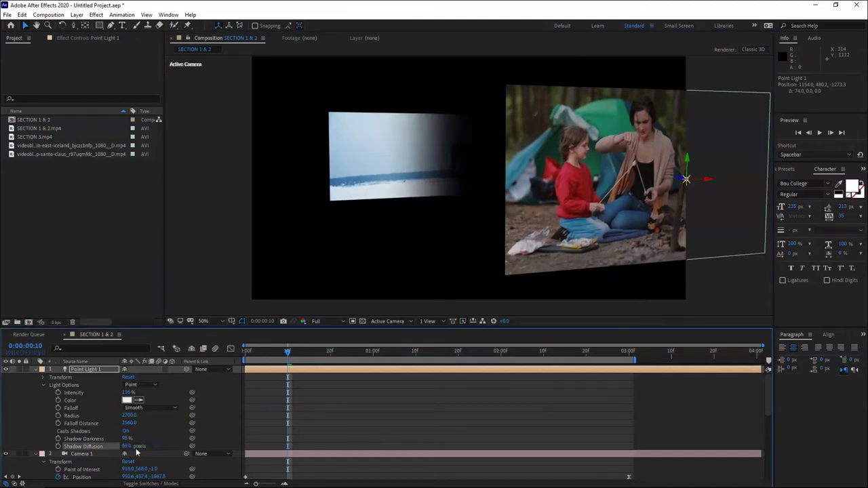
mouse_move(126, 441)
left_mouse_down()
mouse_move(150, 440)
mouse_move(122, 440)
left_mouse_up()
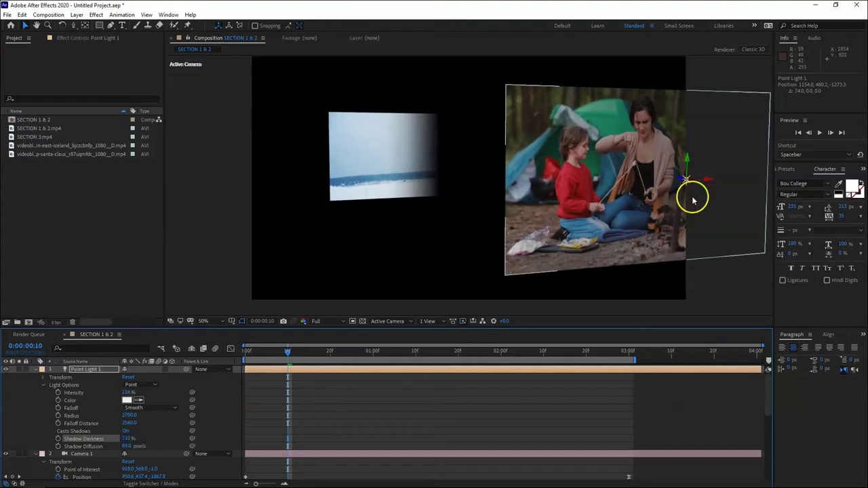
mouse_move(708, 182)
left_mouse_down()
mouse_move(733, 184)
mouse_move(707, 185)
left_mouse_up()
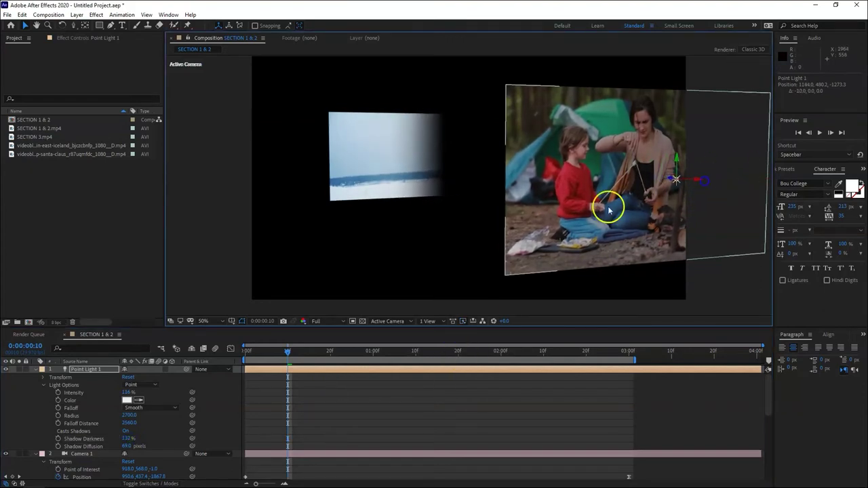
left_click(126, 441)
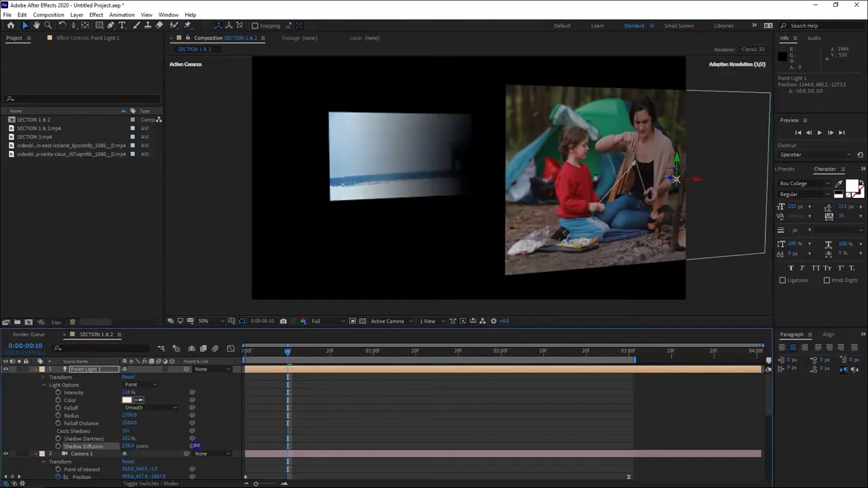
left_click_drag(196, 446, 126, 444)
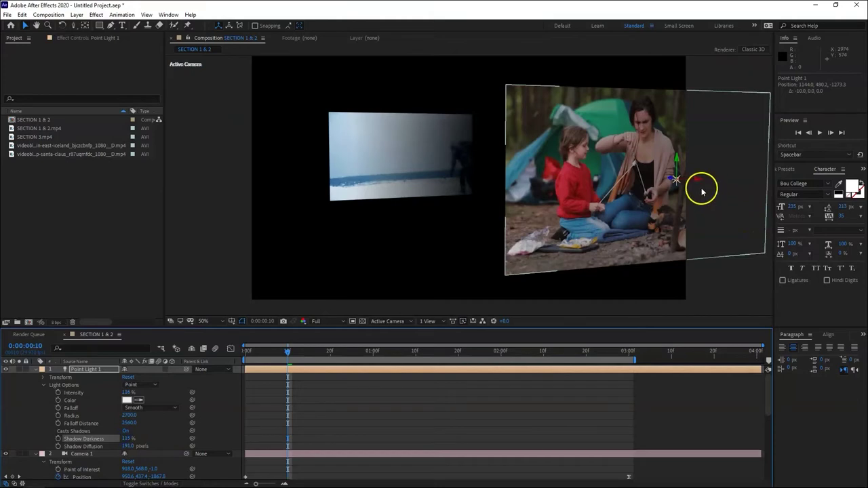
left_click(677, 165)
left_click_drag(676, 164, 708, 166)
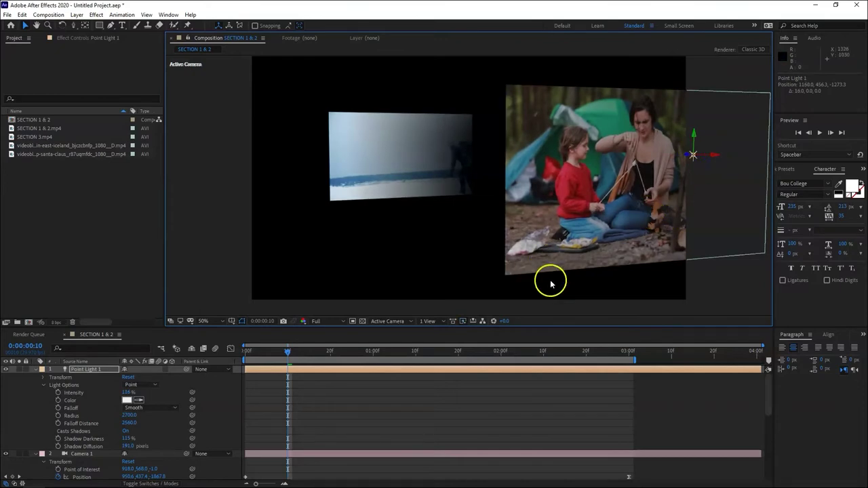
left_click(351, 352)
- Select the Point Light 1 layer at 0:00:00:25 and delete it
left_click(375, 379)
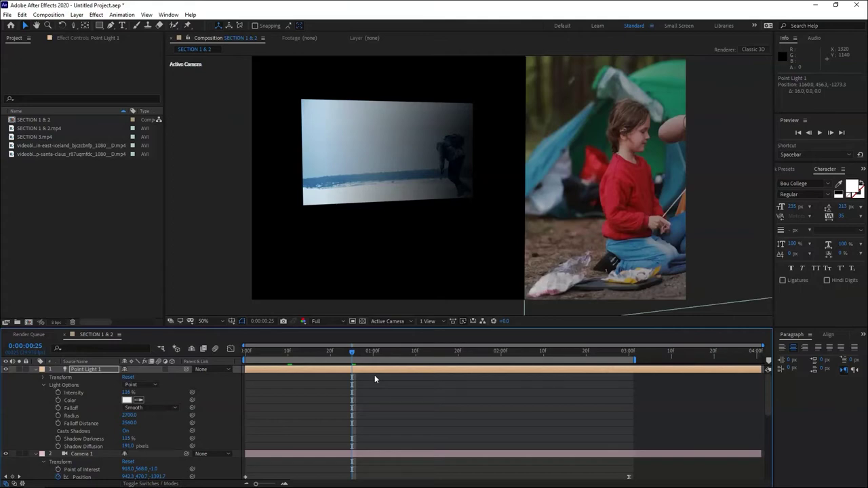
left_click(374, 369)
left_click(368, 382)
left_click(315, 372)
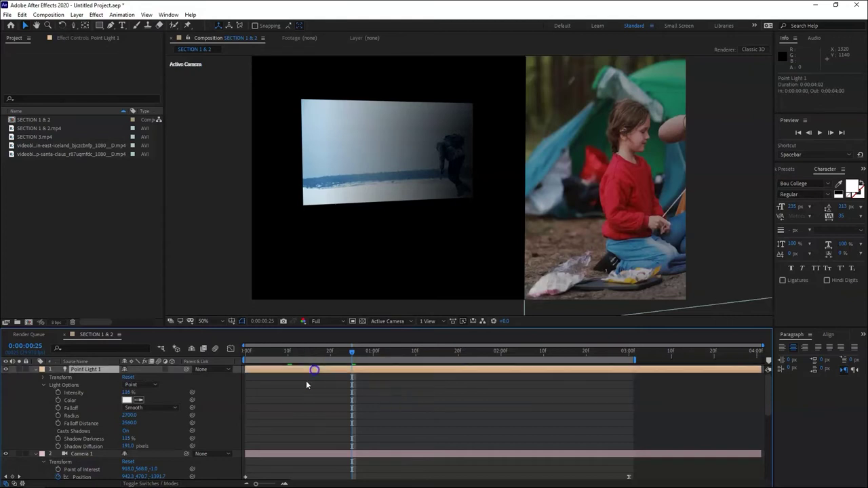
left_click(350, 405)
left_click(302, 367)
key("Delete")
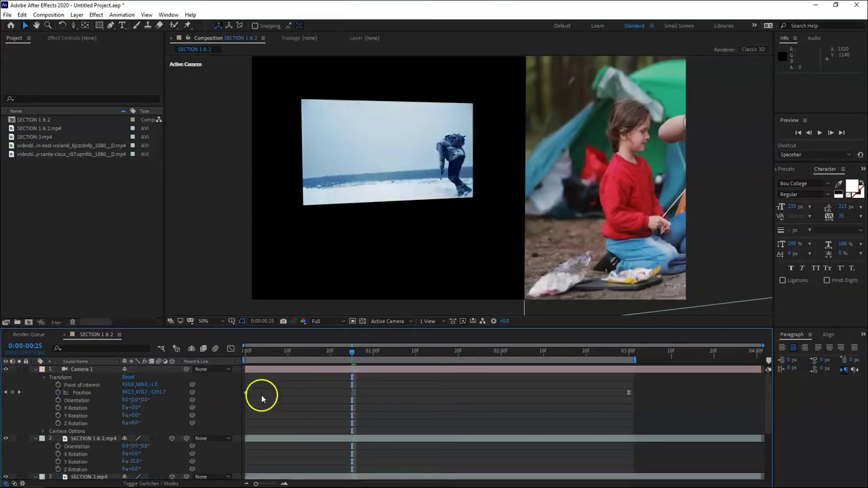
- At the composition start, remove Camera 1's Position keyframes
left_click(287, 373)
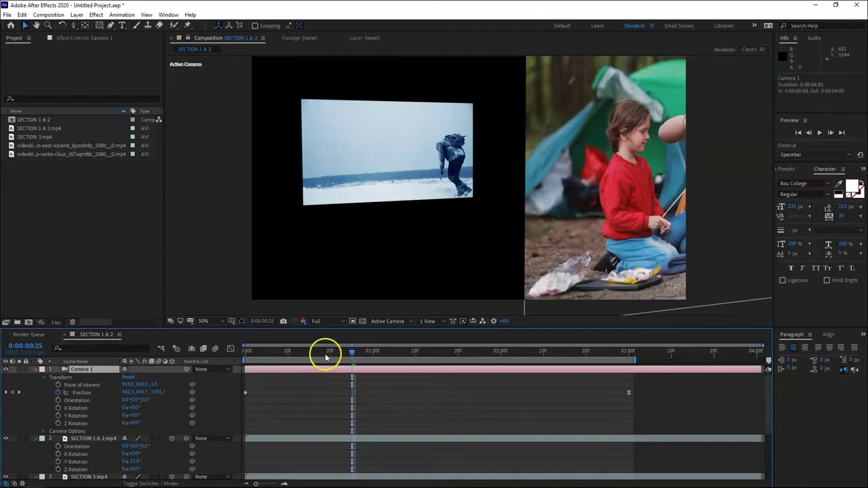
left_click_drag(326, 352, 223, 351)
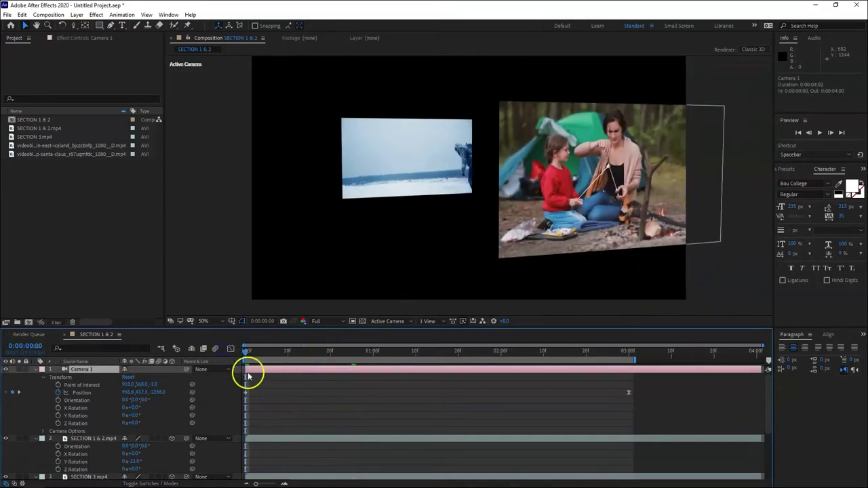
left_click(58, 393)
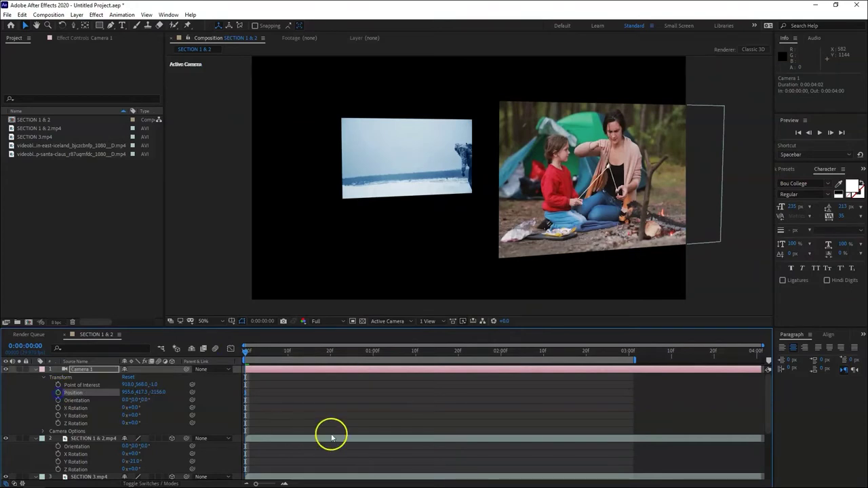
left_click(401, 156)
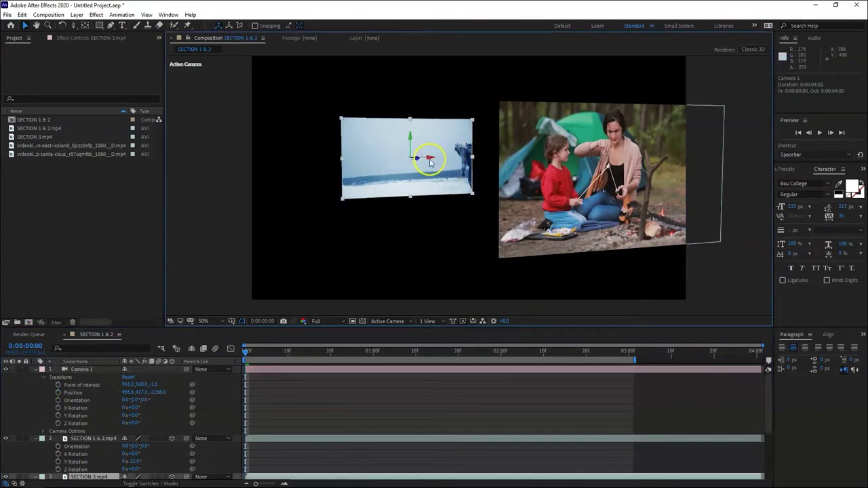
scroll(298, 423, "down", 2)
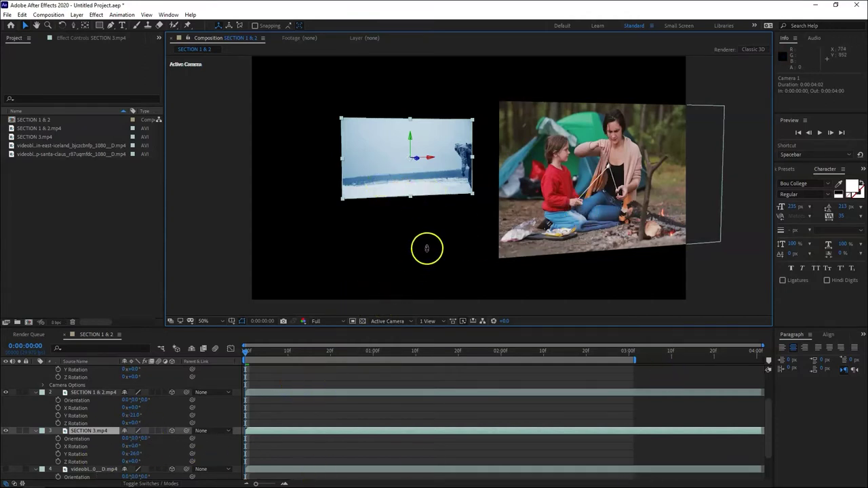
- Orbit Camera 1 to a new angle and move the snow clip left of the campfire clip
key("c")
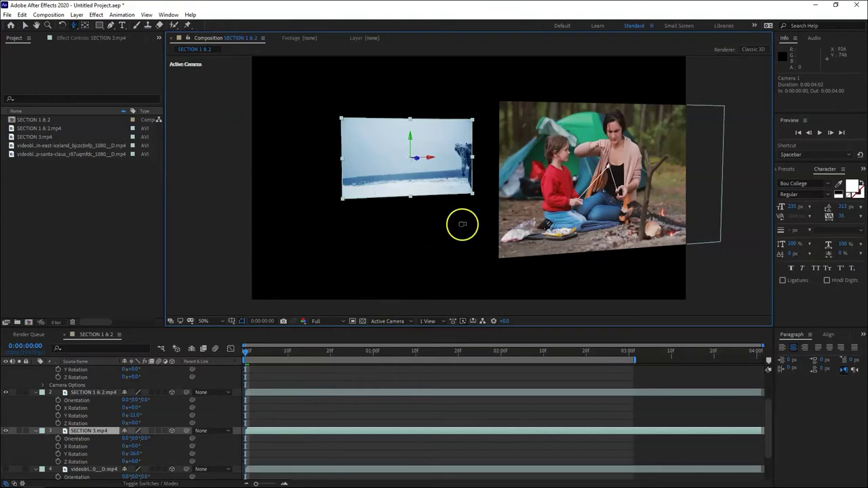
left_click_drag(525, 219, 521, 222)
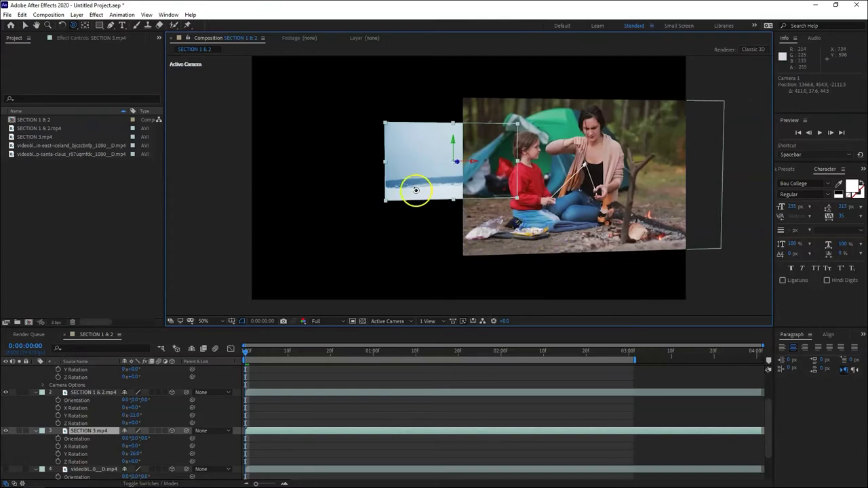
key("v")
left_click(514, 213)
left_click(438, 175)
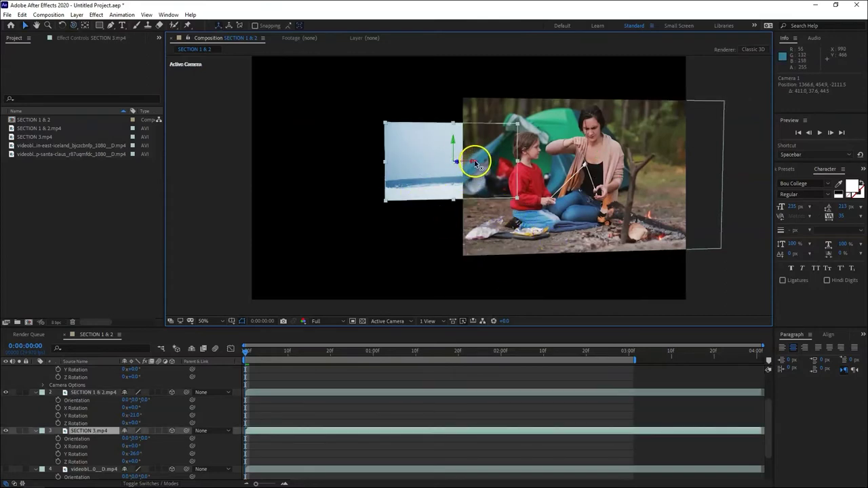
left_click_drag(459, 174, 375, 176)
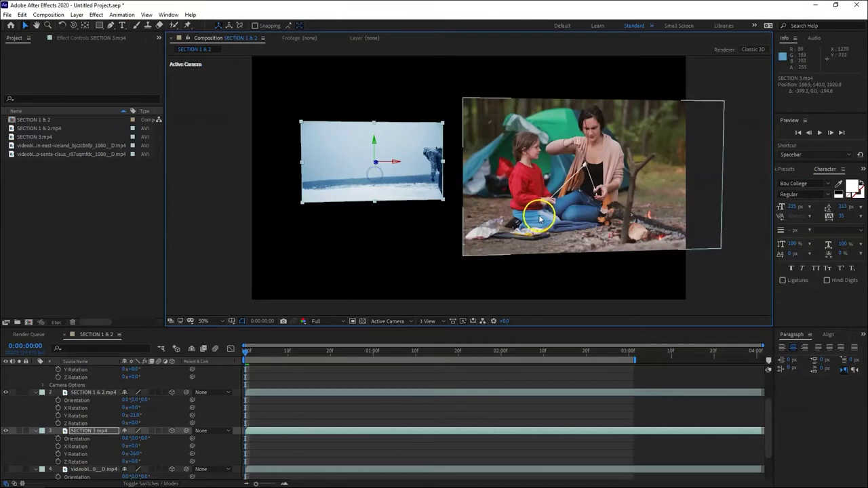
- Re-orbit the camera and slide the snow clip further left to about -11.3, 540, 933.2
key("c")
left_click_drag(529, 215, 524, 209)
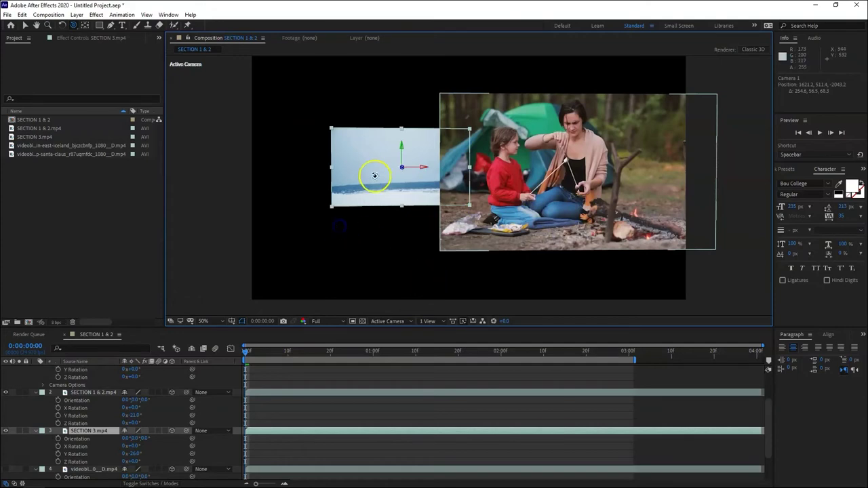
key("v")
left_click(382, 252)
left_click(407, 179)
left_click_drag(425, 171, 384, 168)
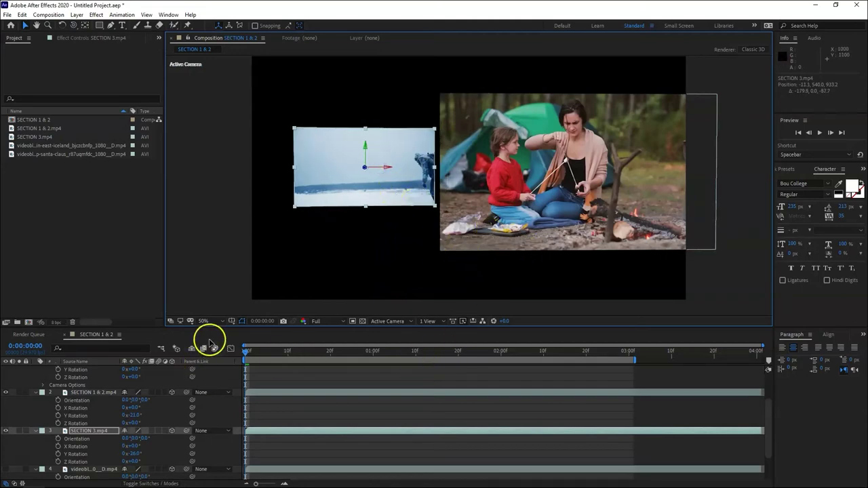
scroll(312, 413, "up", 2)
left_click(286, 374)
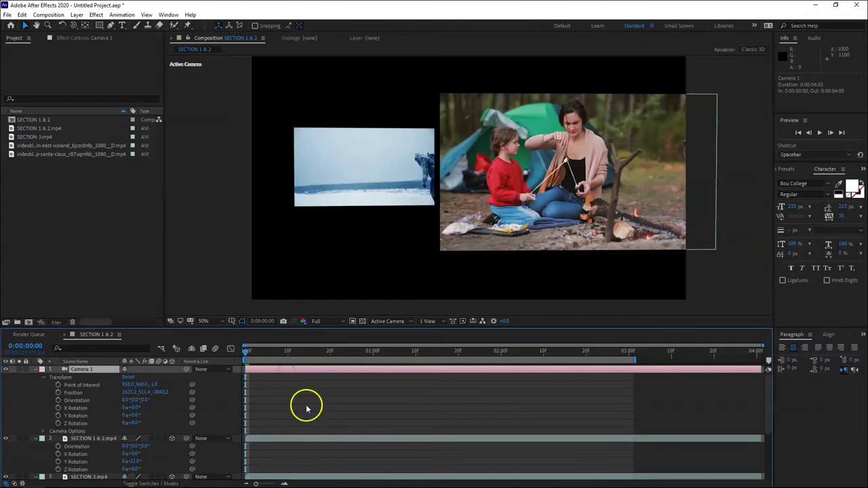
- Reveal Camera 1's Camera Options and set Depth of Field to On
key("a")
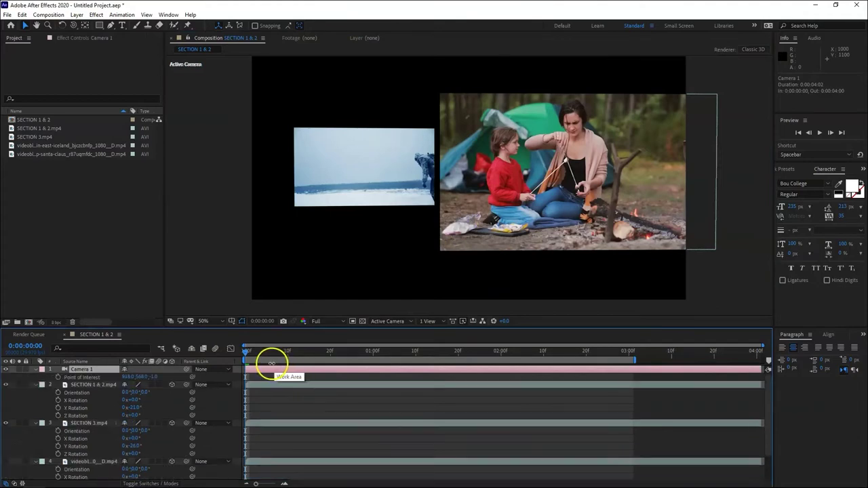
key("a")
key("a")
scroll(323, 423, "down", 1)
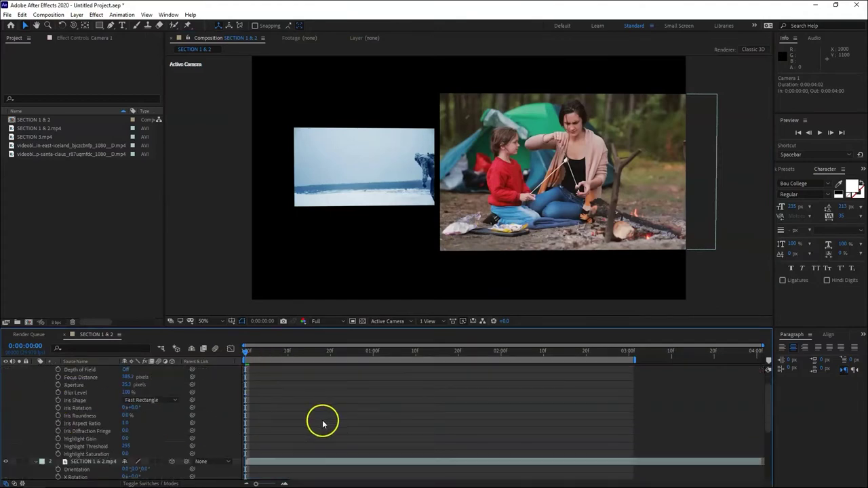
scroll(323, 424, "up", 1)
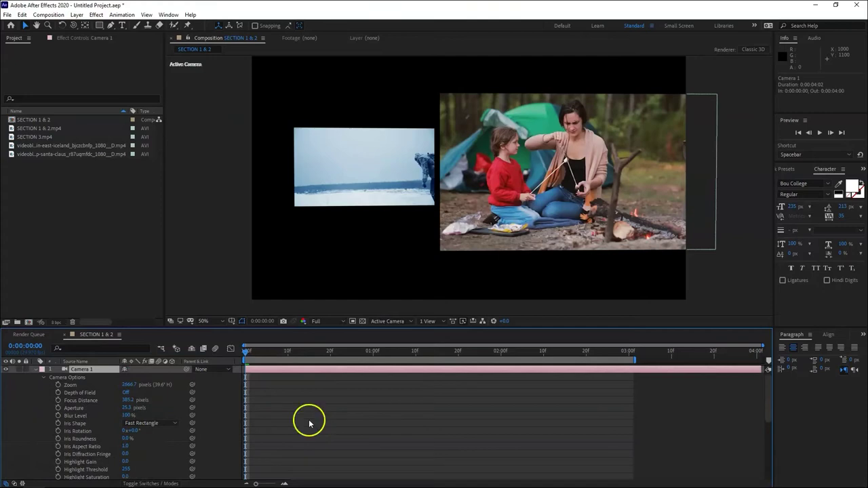
scroll(255, 427, "down", 1)
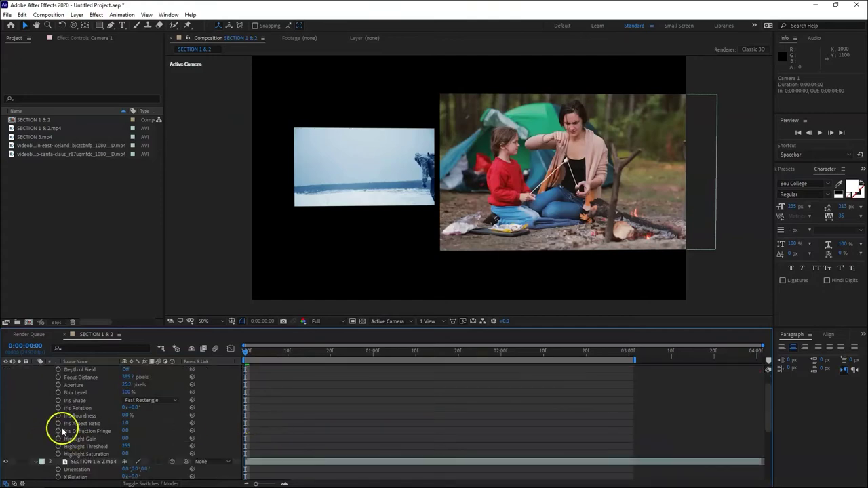
scroll(280, 425, "up", 1)
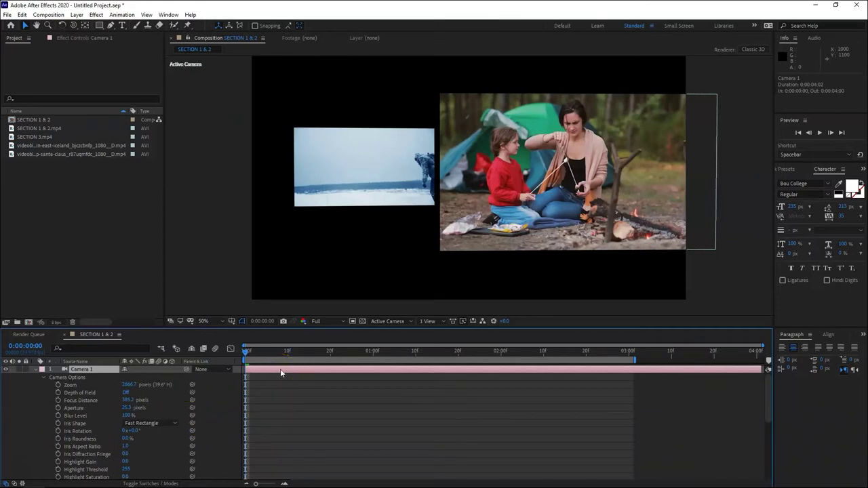
left_click(127, 394)
left_click(126, 395)
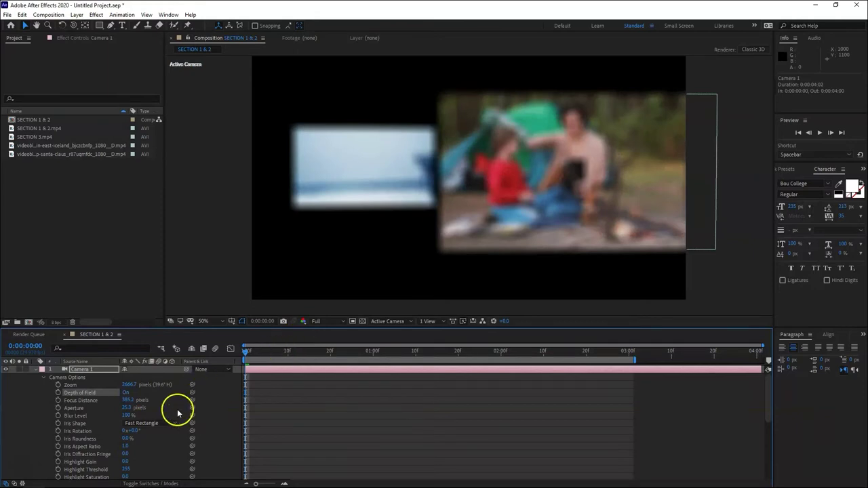
- Tune the camera's aperture to 73.1 and focus distance to about 1913 pixels
mouse_move(127, 408)
left_mouse_down()
mouse_move(144, 409)
mouse_move(125, 412)
left_mouse_up()
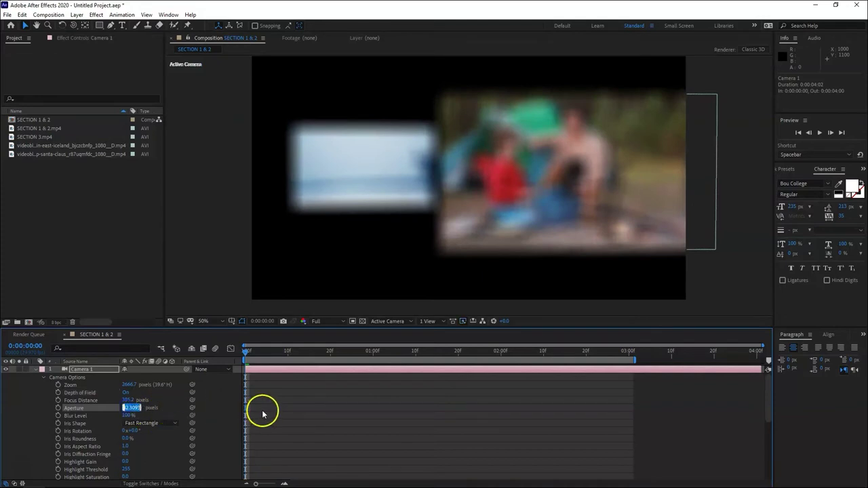
left_click(171, 411)
left_click_drag(126, 411, 145, 414)
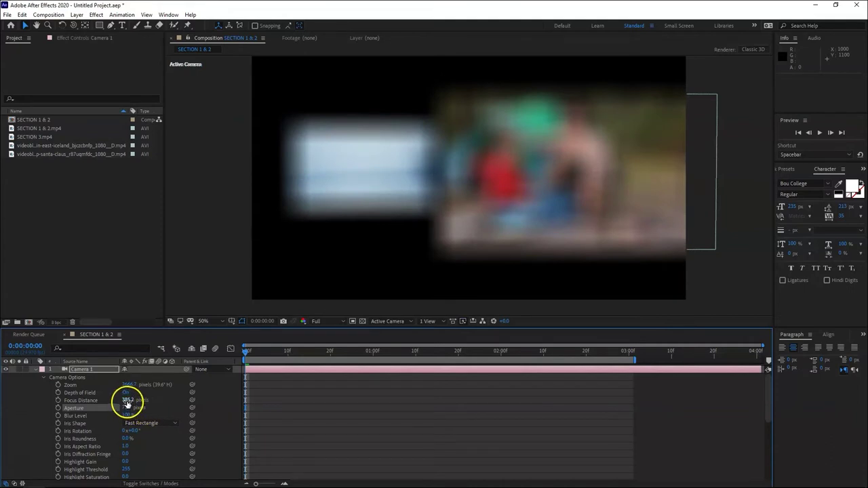
left_click_drag(126, 401, 398, 460)
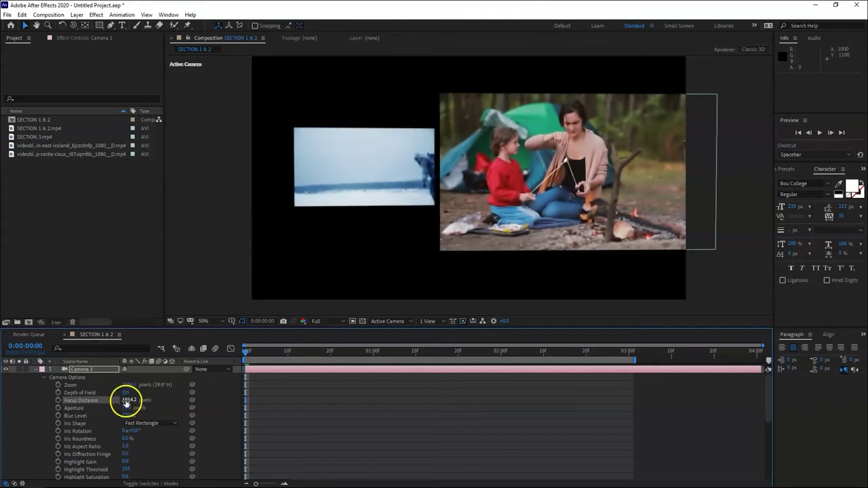
- Set Camera 1's aperture to 200 pixels
left_click(192, 400)
left_click_drag(192, 399, 31, 401)
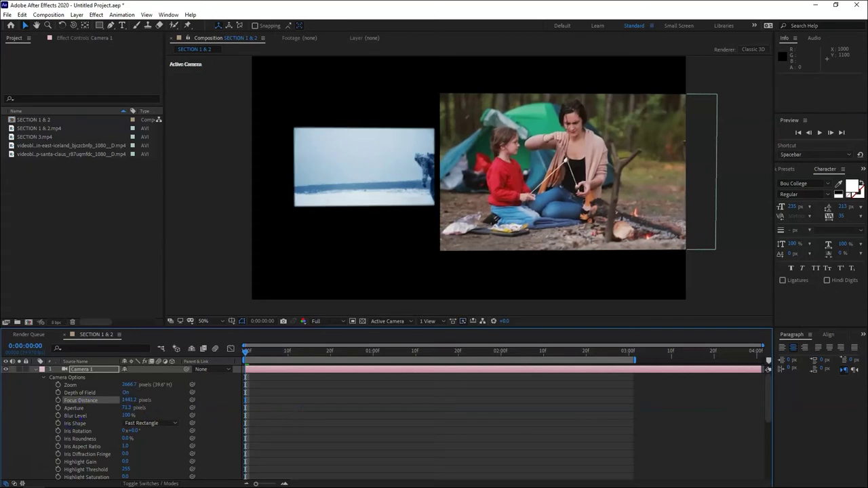
left_click_drag(105, 401, 34, 401)
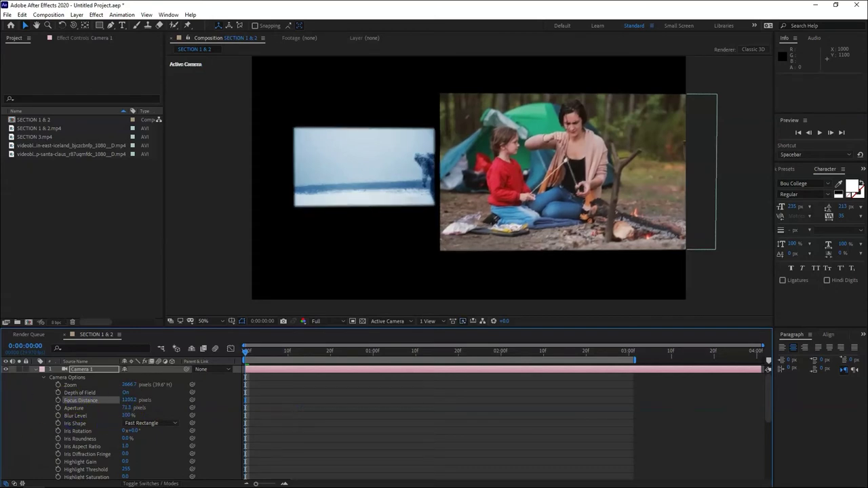
left_click(129, 407)
type("200")
key("Return")
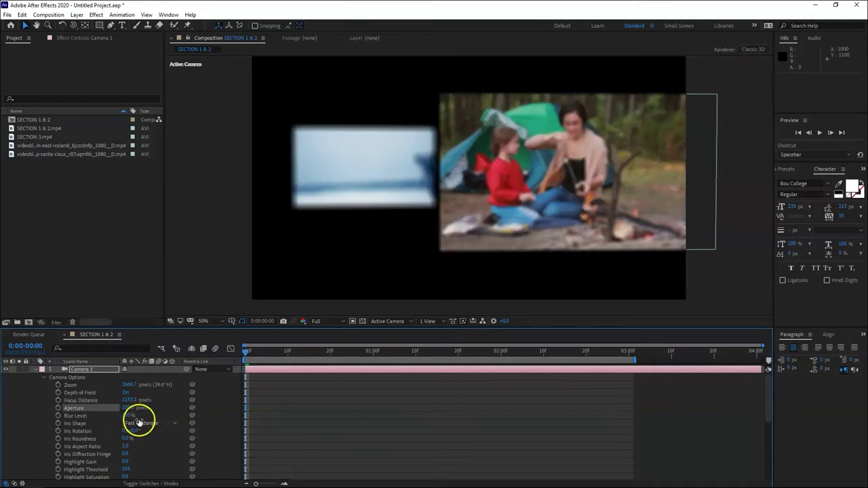
- Scrub the focus distance between roughly 2821 and 1917 pixels to test the blur
left_click_drag(129, 401, 481, 413)
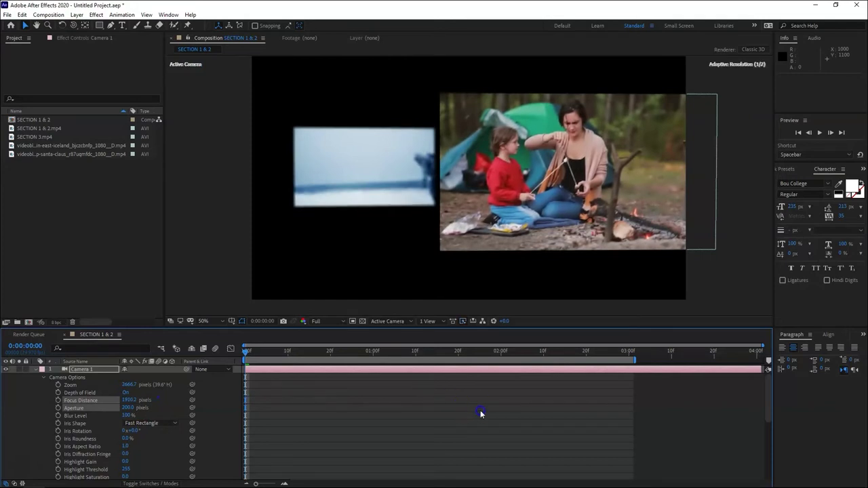
left_click(129, 407)
left_click_drag(129, 400, 97, 400)
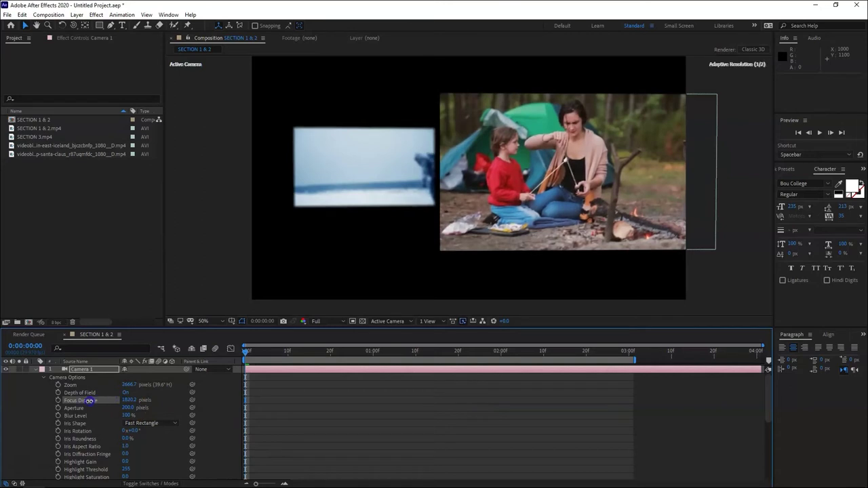
left_click_drag(88, 401, 502, 411)
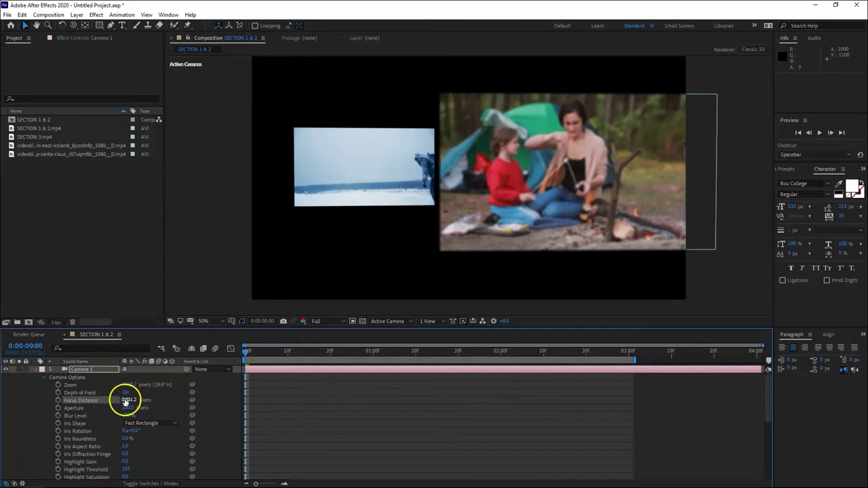
left_click_drag(126, 401, 141, 402)
left_click_drag(143, 405, 18, 406)
left_click_drag(72, 408, 132, 407)
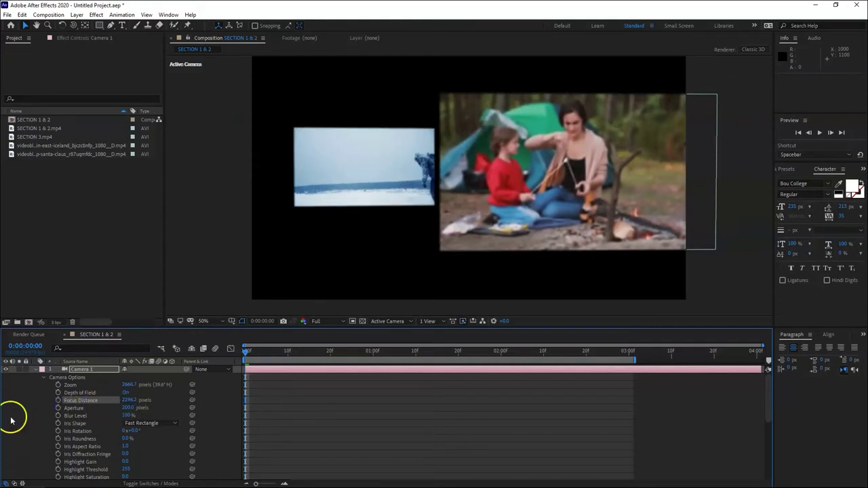
left_click_drag(11, 421, 127, 401)
left_click_drag(24, 400, 57, 400)
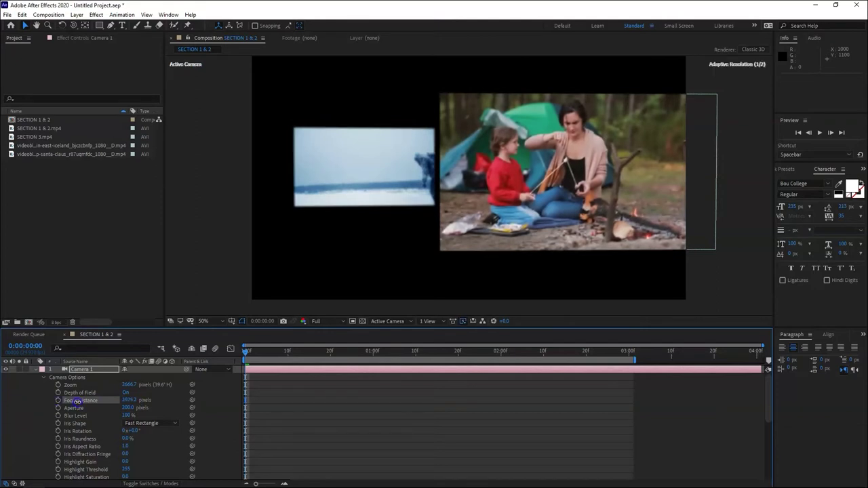
- Settle the focus distance at about 2685 pixels so the camping clip is softly blurred
left_click(127, 400)
left_click_drag(128, 400, 106, 402)
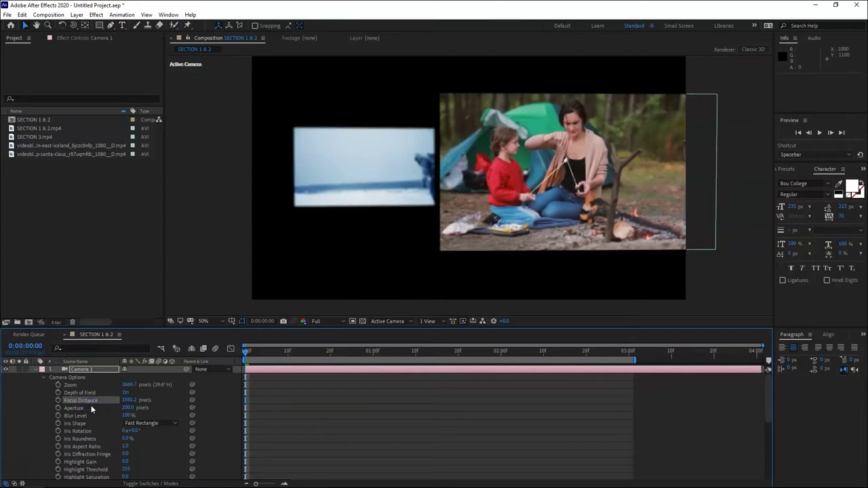
left_click(125, 401)
left_click(128, 401)
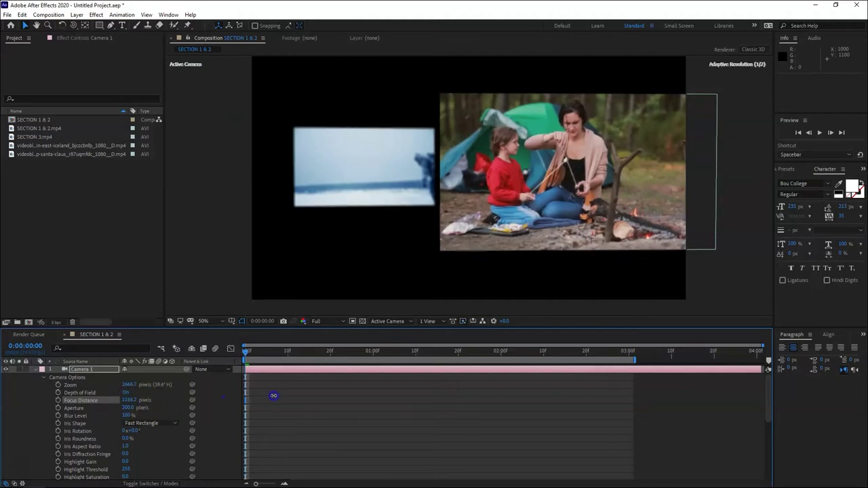
left_click_drag(273, 395, 132, 400)
left_click_drag(75, 400, 393, 405)
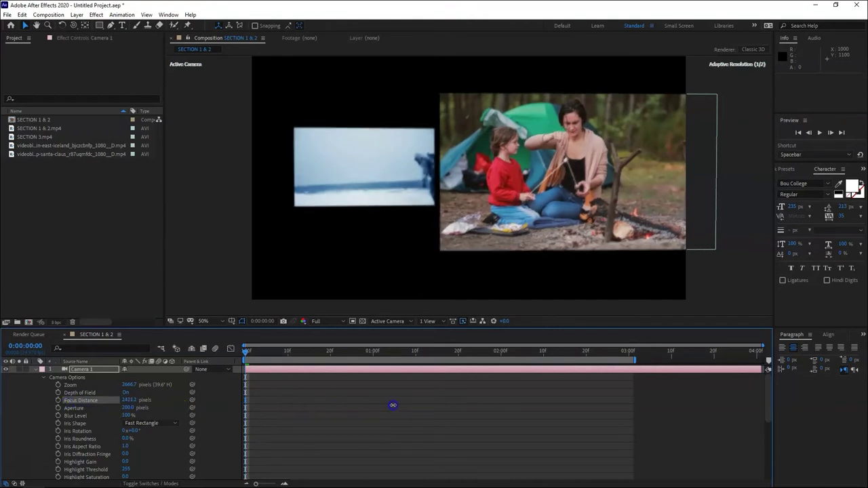
left_click_drag(236, 400, 277, 400)
left_click_drag(330, 400, 507, 403)
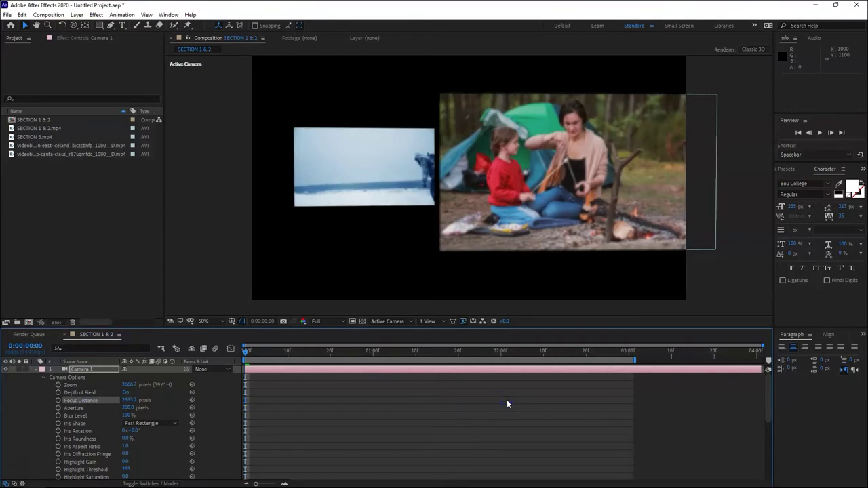
left_click(493, 404)
- Deselect Camera 1 and move the current time to frame 5
left_click(290, 415)
left_click(266, 353)
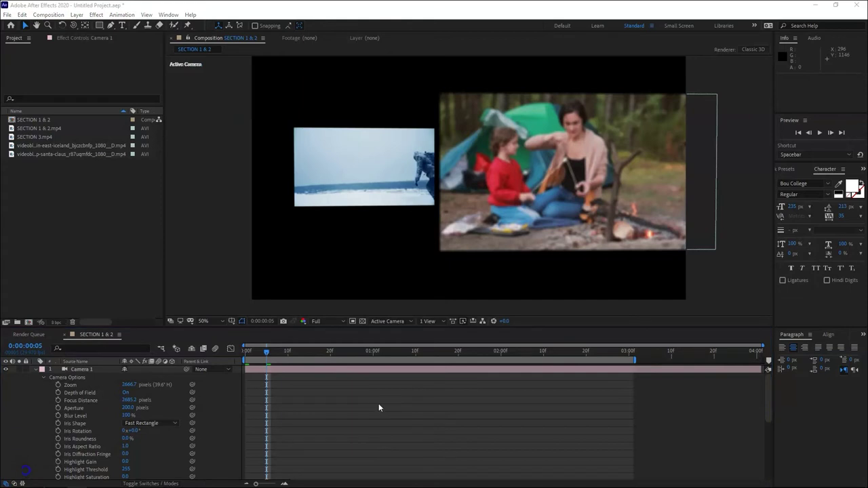
- Preview the opening frames from the start, then select the SECTION 1 & 2.mp4 camping layer
left_click_drag(266, 354, 222, 354)
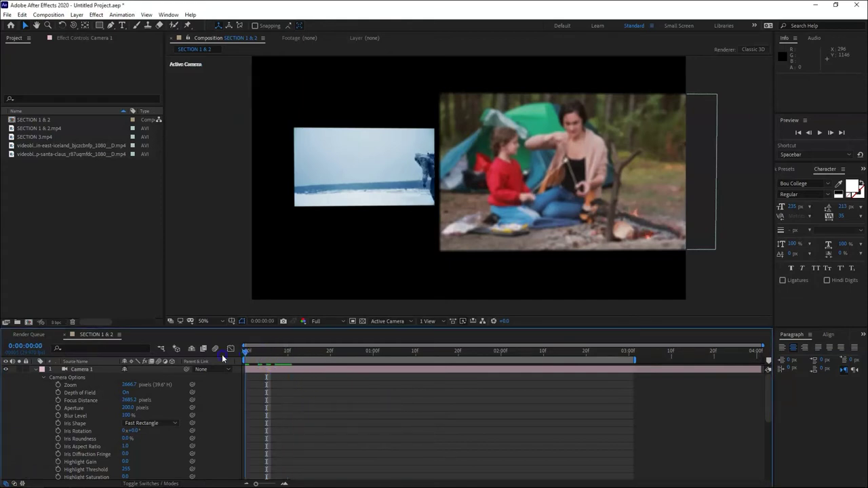
key("space")
key("space")
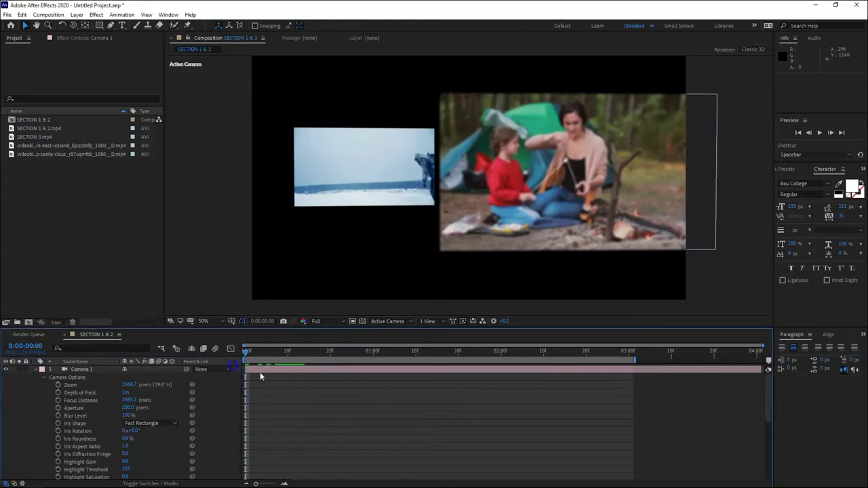
left_click(352, 193)
left_click(497, 215)
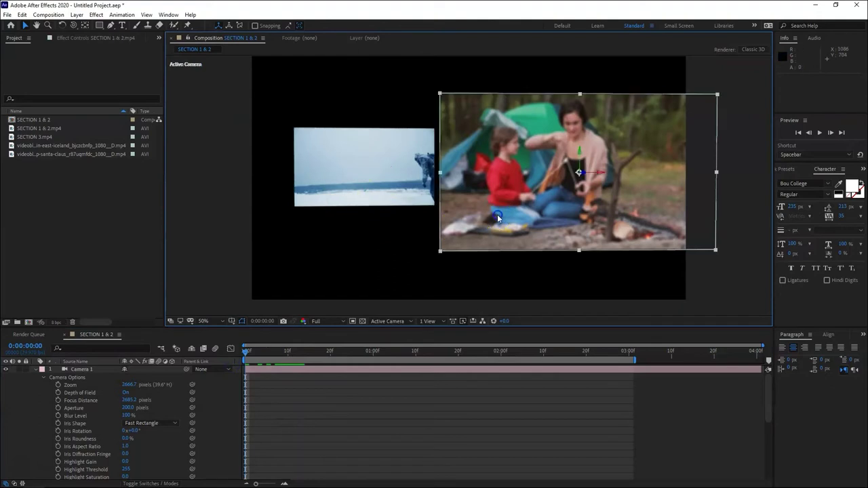
left_click(361, 198)
left_click(530, 239)
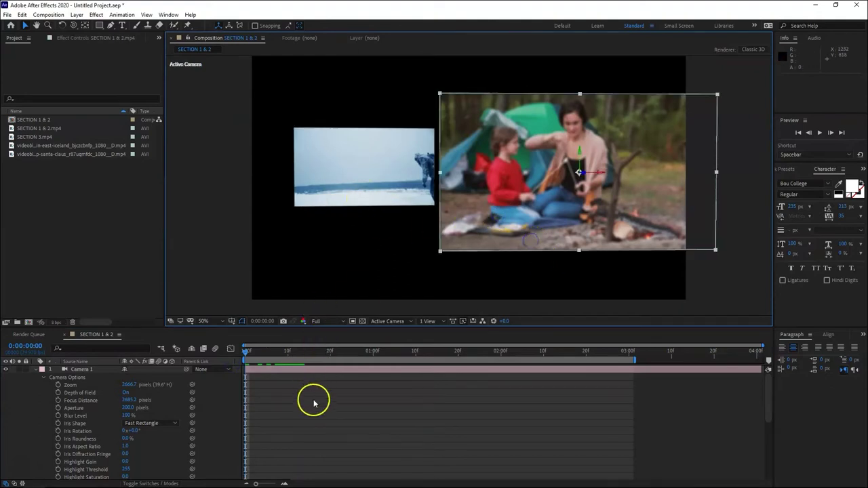
scroll(301, 412, "down", 3)
scroll(302, 411, "down", 1)
left_click(273, 418)
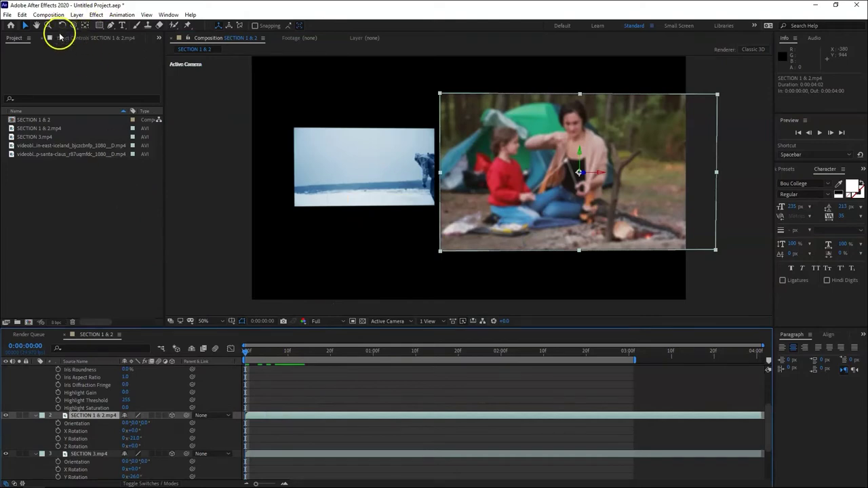
- Orbit the camera view slightly and adjust the camping clip's Y Rotation
left_click(84, 26)
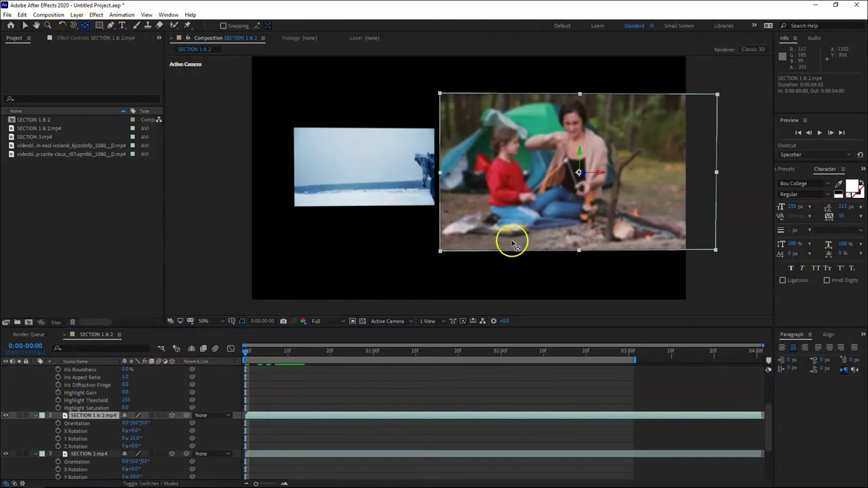
left_click_drag(602, 193, 581, 247)
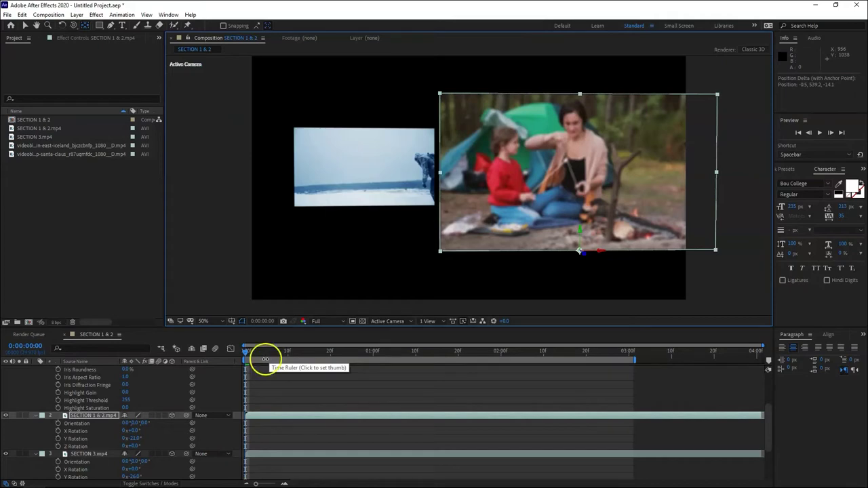
left_click_drag(145, 439, 134, 439)
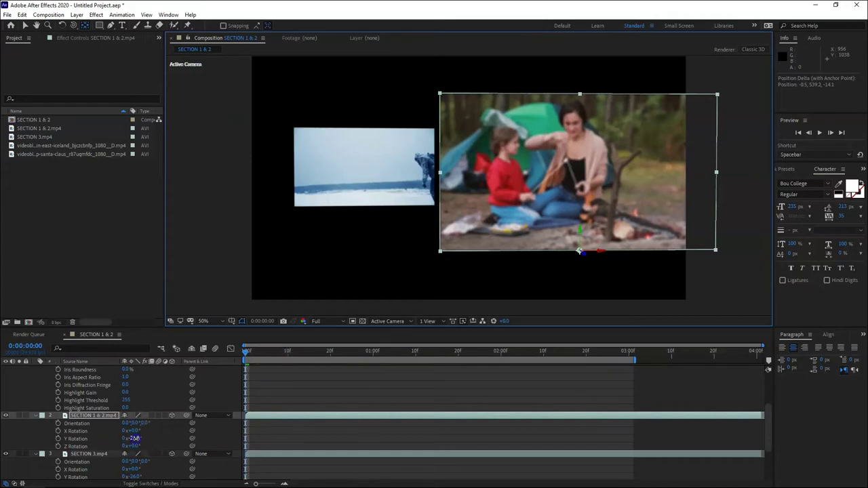
- Set the camping clip's Y Rotation to 0° and keyframe X Rotation at about 84° on frame 0
left_click(135, 439)
type("0")
key("Return")
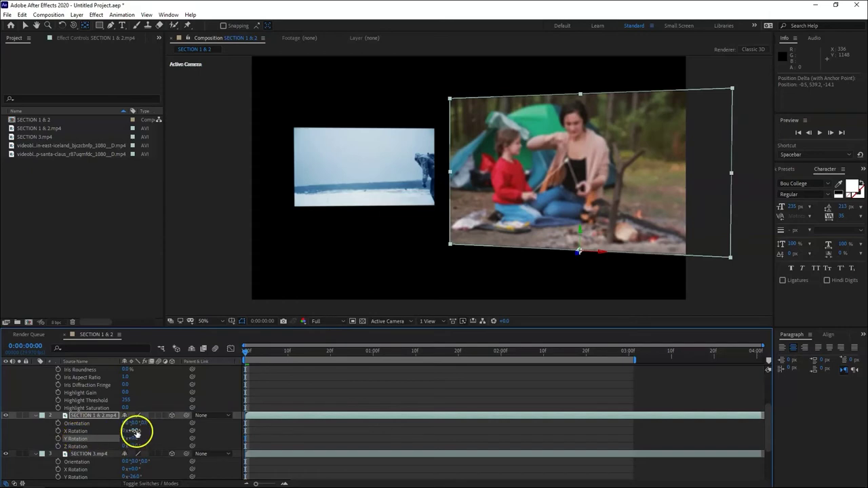
left_click_drag(134, 432, 163, 420)
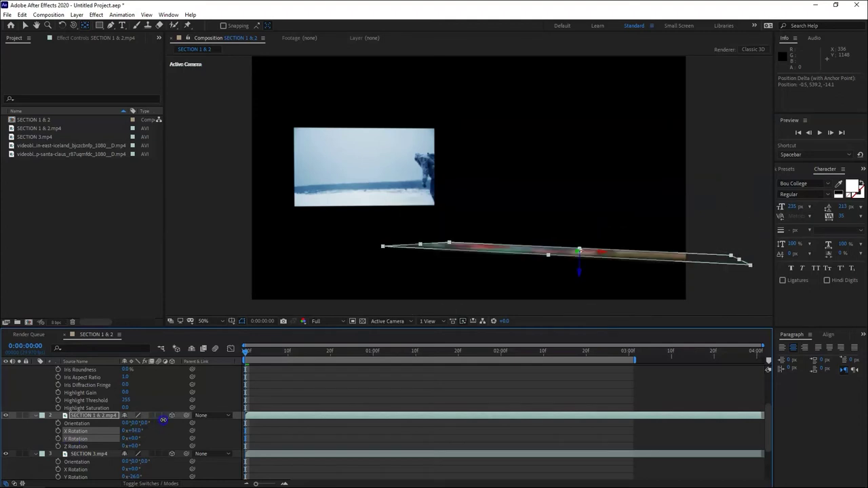
left_click(58, 431)
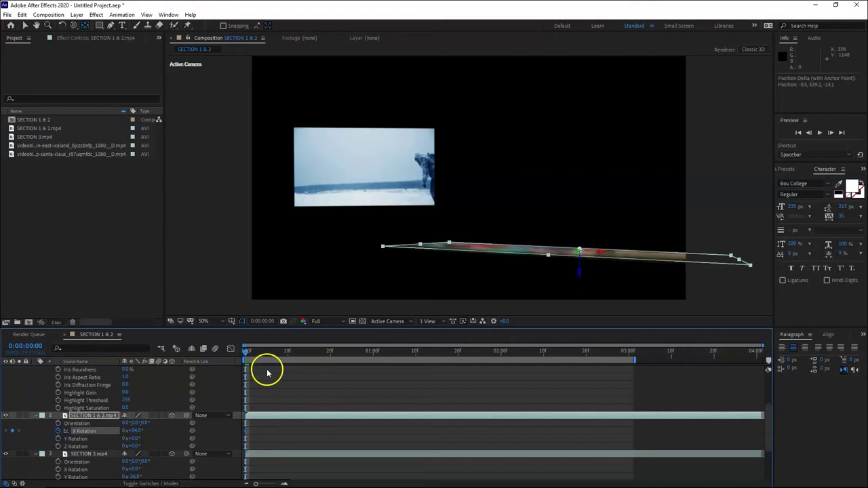
- Add an X Rotation keyframe of 0° at frame 18 and scrub to check the flip
left_click(321, 354)
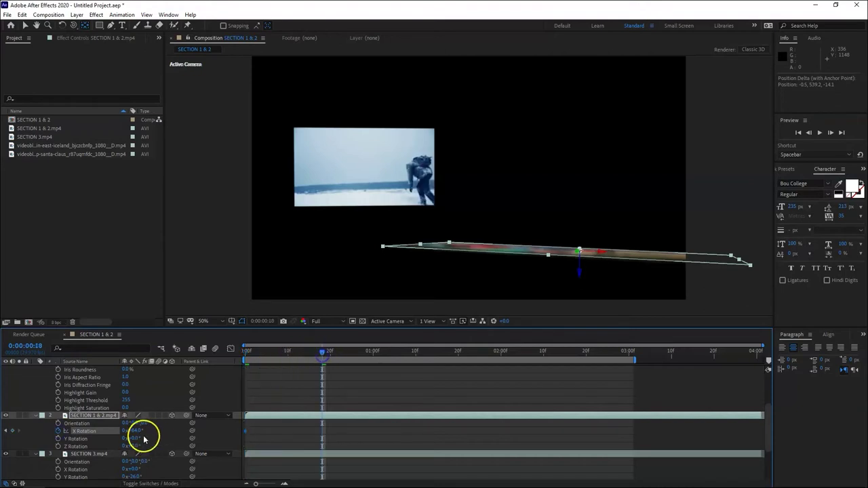
type("0")
key("Return")
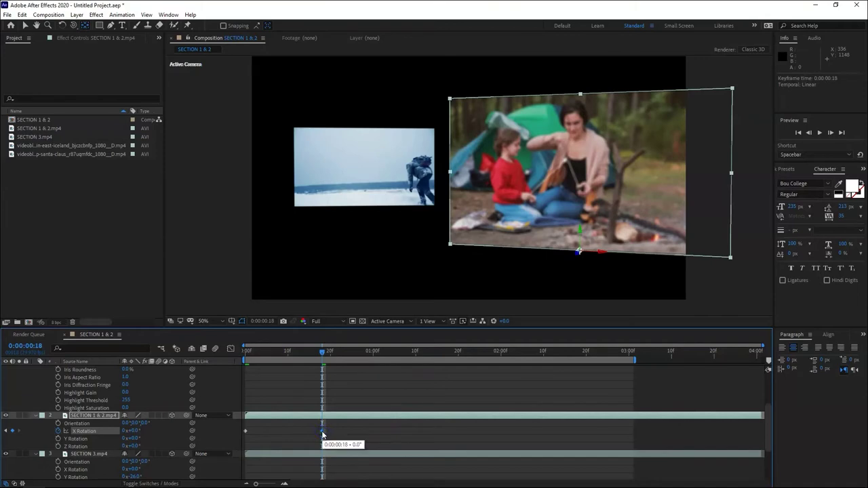
left_click_drag(268, 361, 245, 360)
left_click(275, 451)
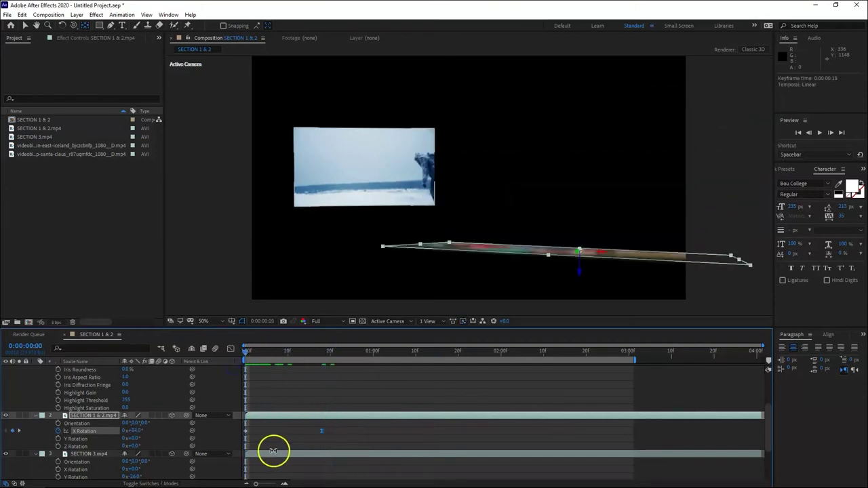
left_click(285, 354)
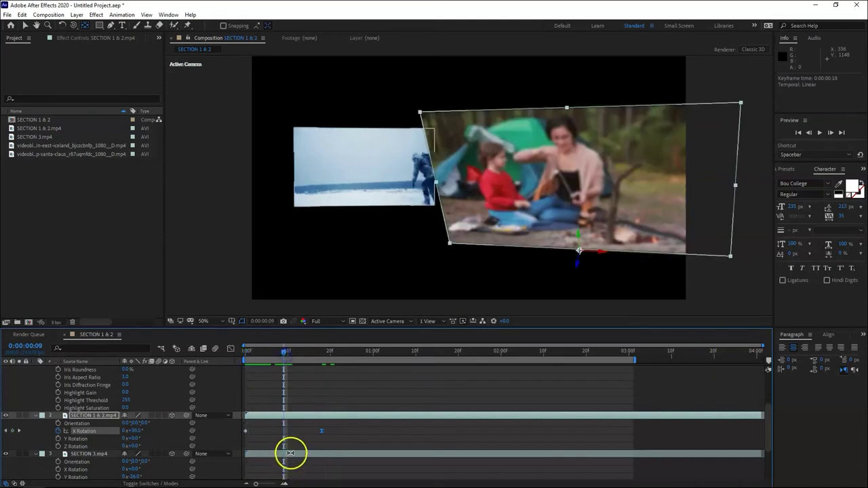
left_click(291, 453)
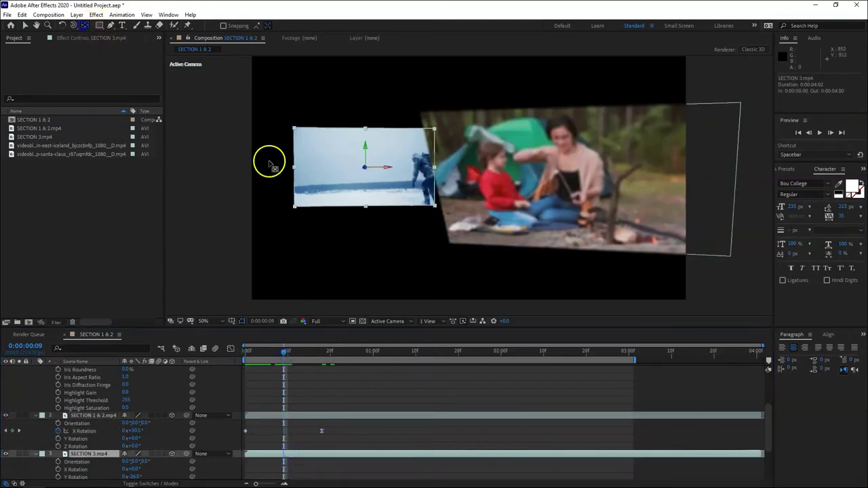
- Keyframe SECTION 3.mp4's X Rotation at frame 0, tilted almost flat at about 80°
left_click_drag(365, 168, 367, 198)
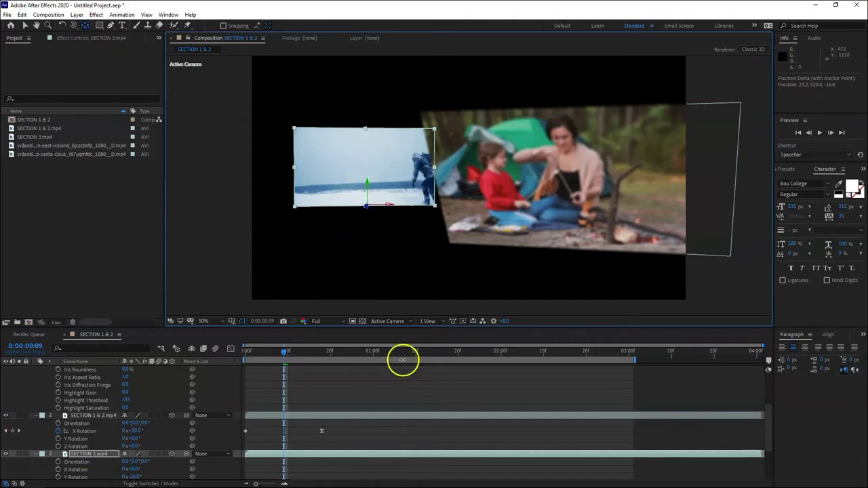
left_click(258, 455)
left_click(257, 355)
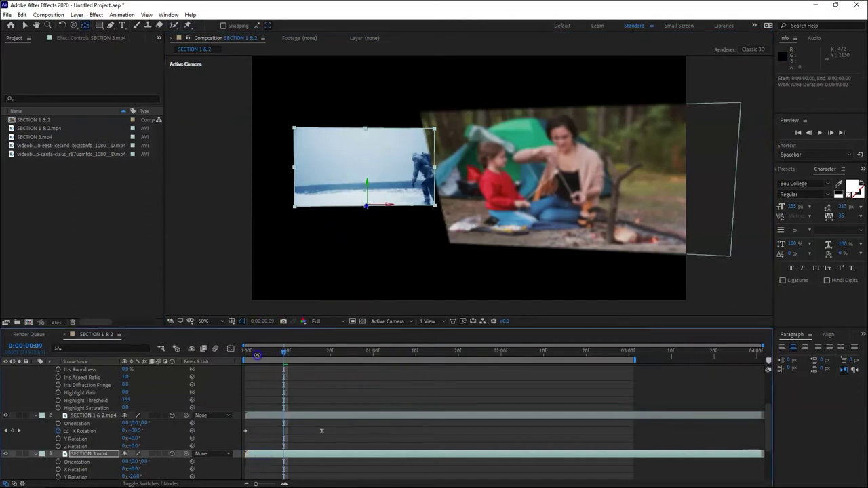
key("Home")
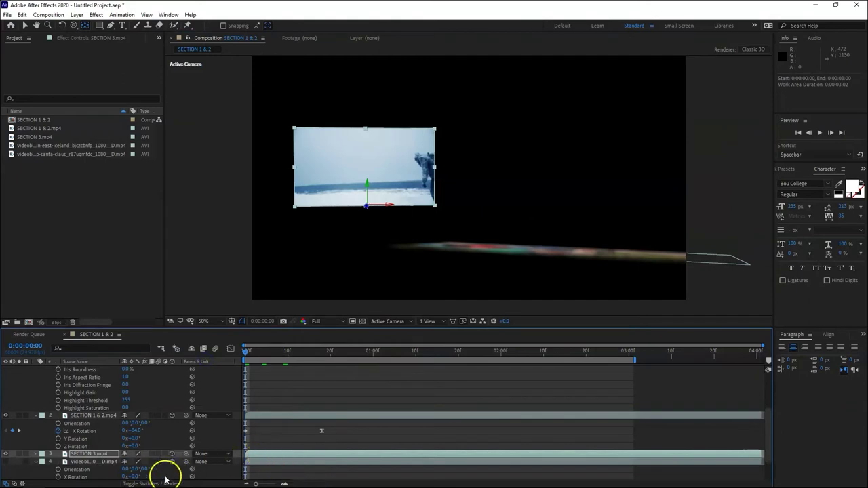
scroll(77, 470, "down", 1)
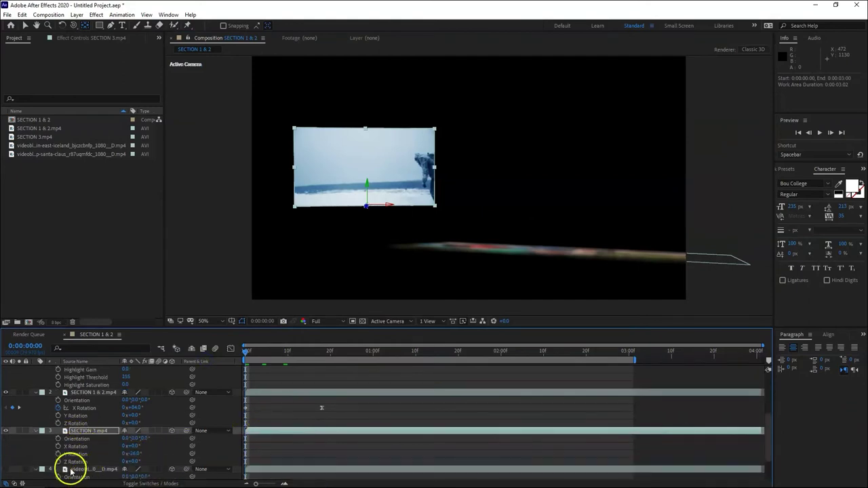
left_click(59, 447)
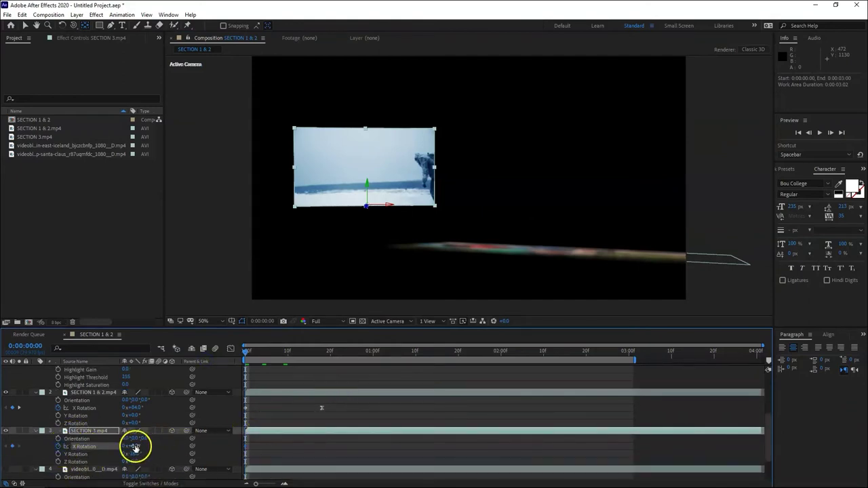
left_click_drag(136, 445, 106, 476)
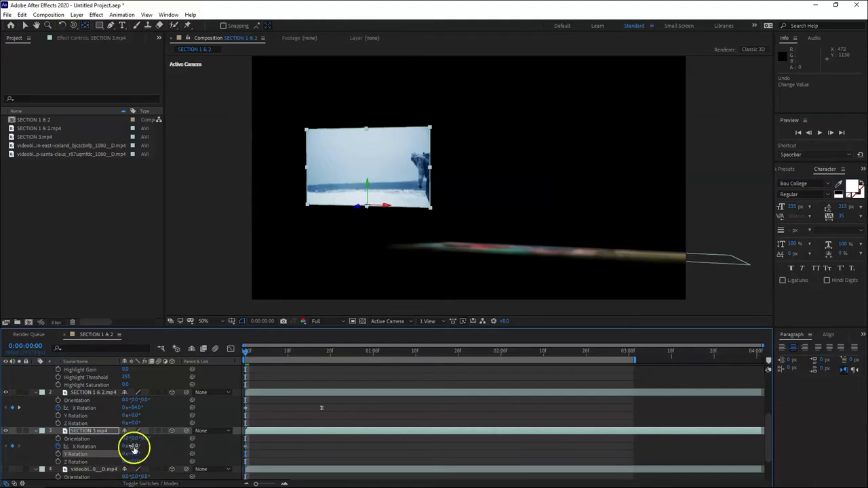
left_click_drag(135, 447, 166, 441)
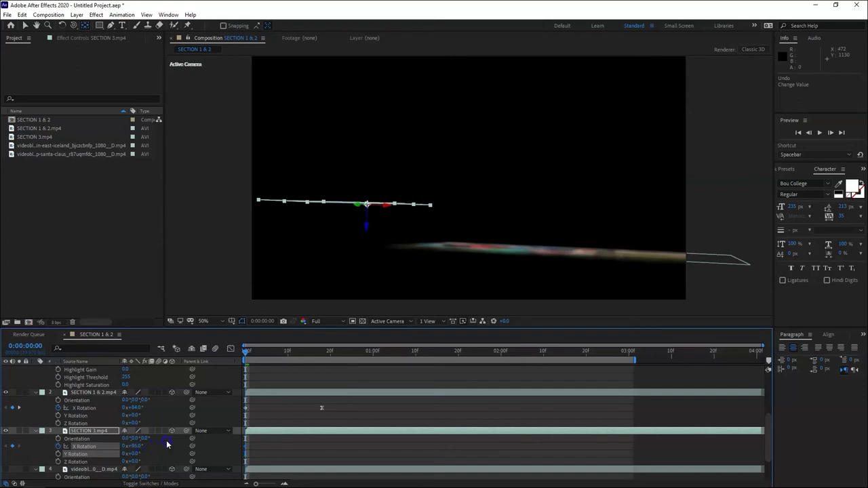
- Add a 0° X Rotation keyframe for SECTION 3.mp4 at frame 18 so it faces the camera
left_click(313, 352)
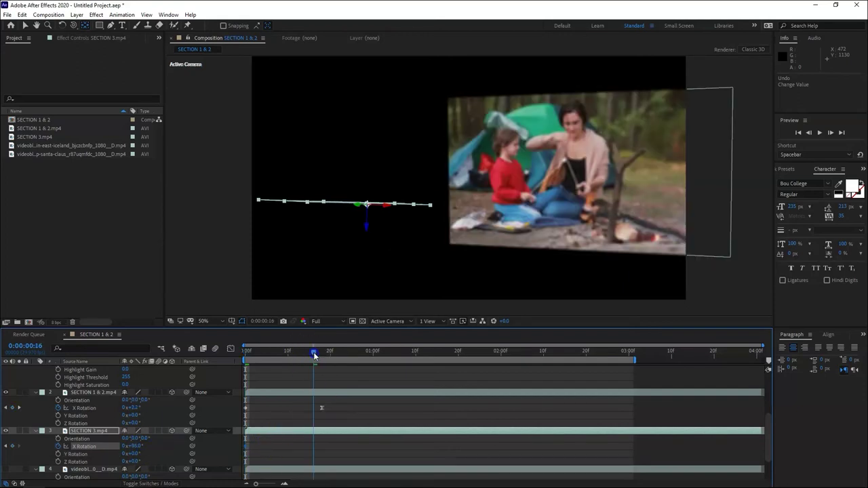
left_click_drag(313, 352, 322, 353)
left_click(137, 448)
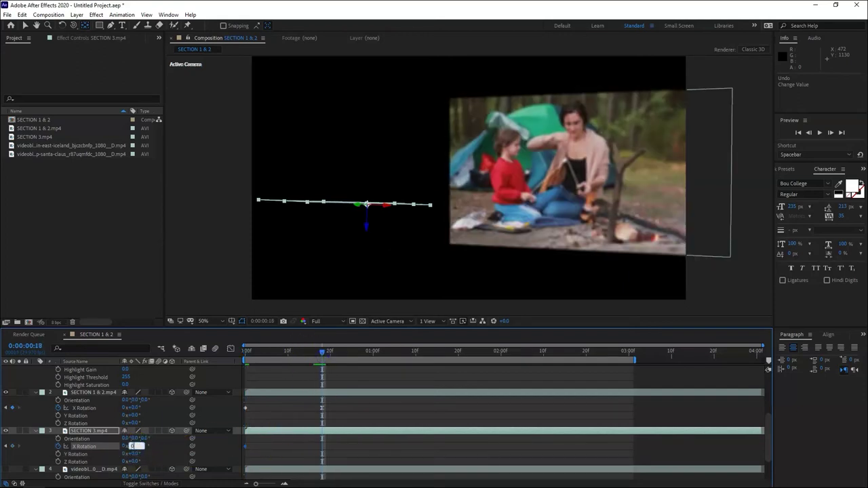
type("0")
key("Return")
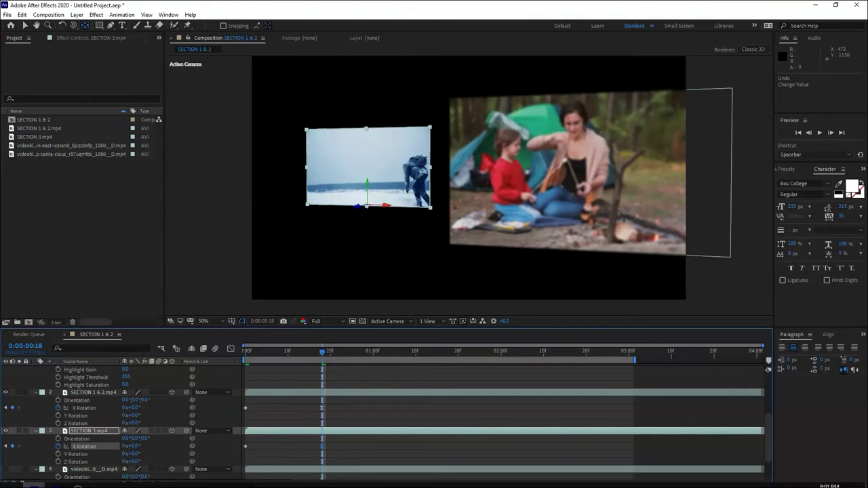
left_click_drag(332, 448, 352, 451)
- Turn on Motion Blur for SECTION 3 and SECTION 1 & 2, then scrub through the flip
left_click(150, 431)
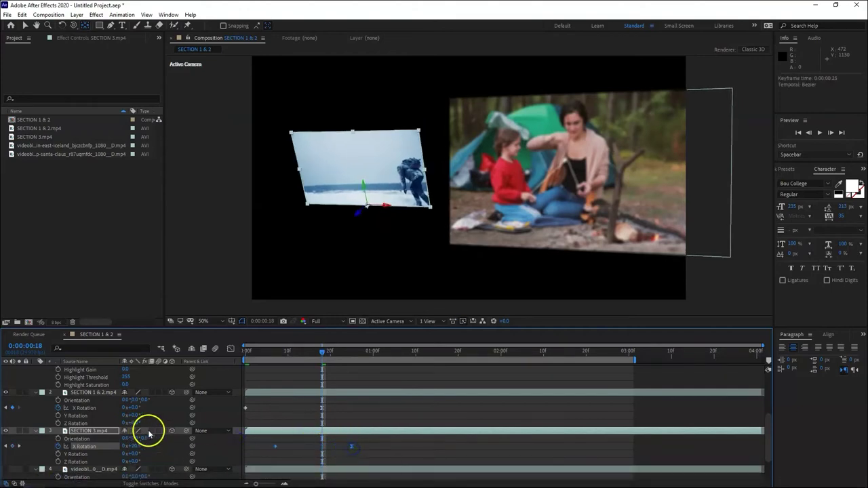
left_click(150, 392)
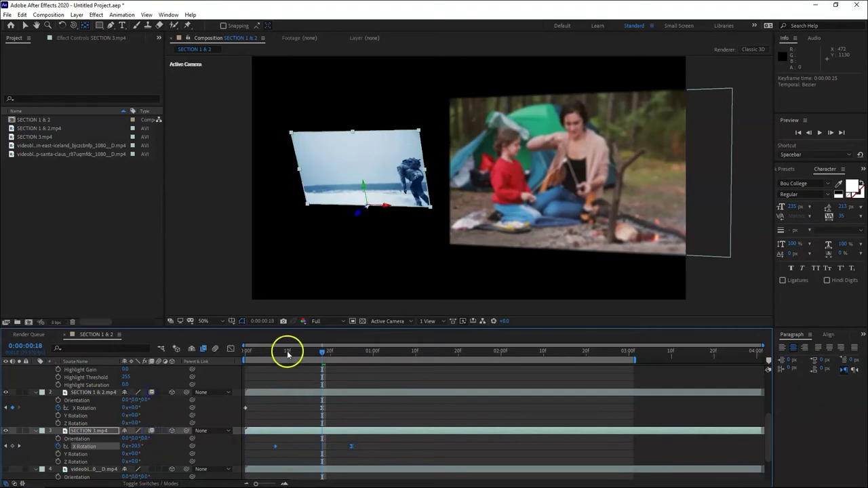
left_click_drag(287, 350, 247, 367)
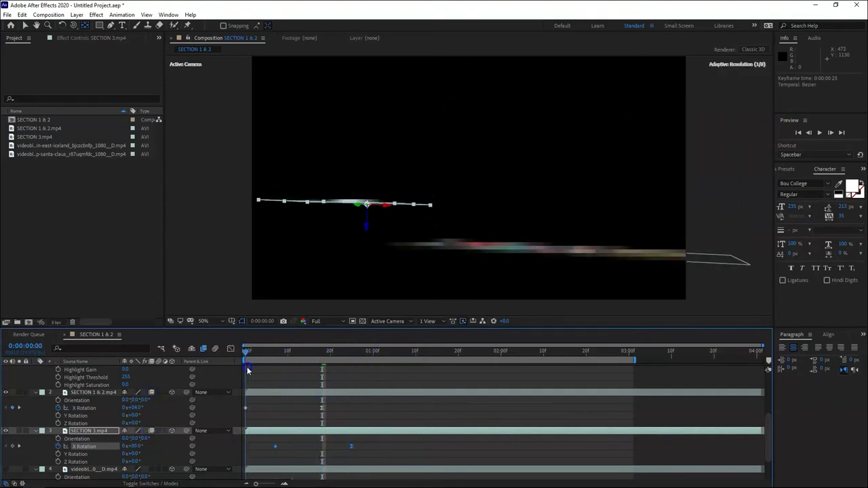
scroll(300, 394, "up", 4)
left_click(276, 370)
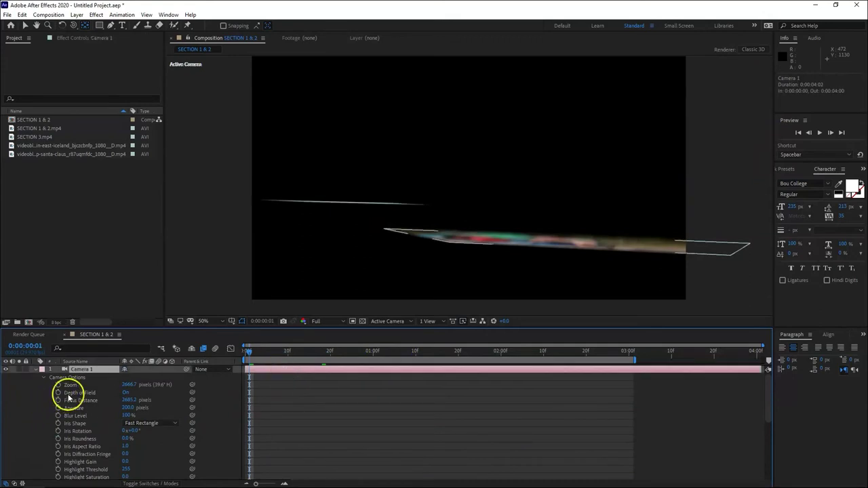
- Keyframe Camera 1's Position at frame 0, then dolly it closer to the clips near 2:29
key("p")
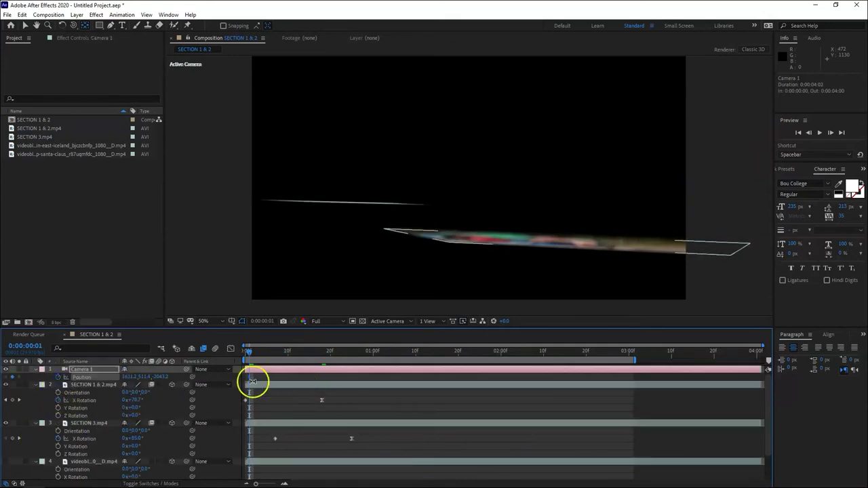
left_click_drag(248, 351, 287, 381)
left_click(300, 369)
left_click(251, 377)
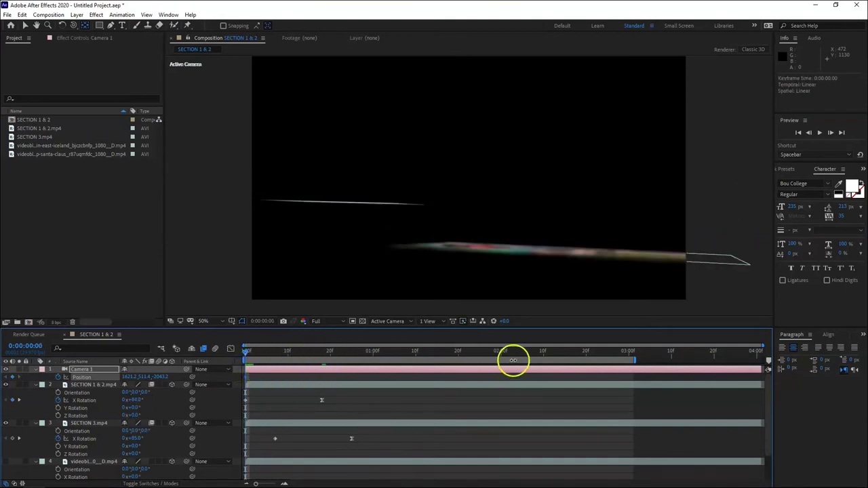
left_click(624, 352)
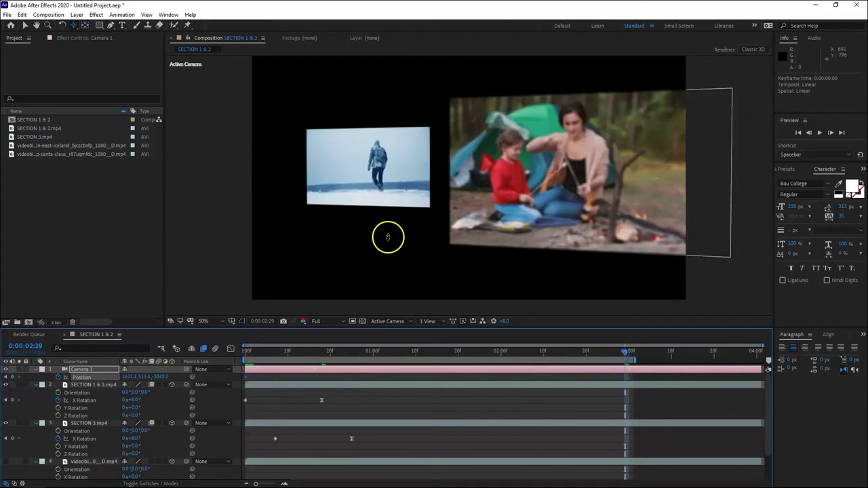
left_click_drag(388, 237, 570, 178)
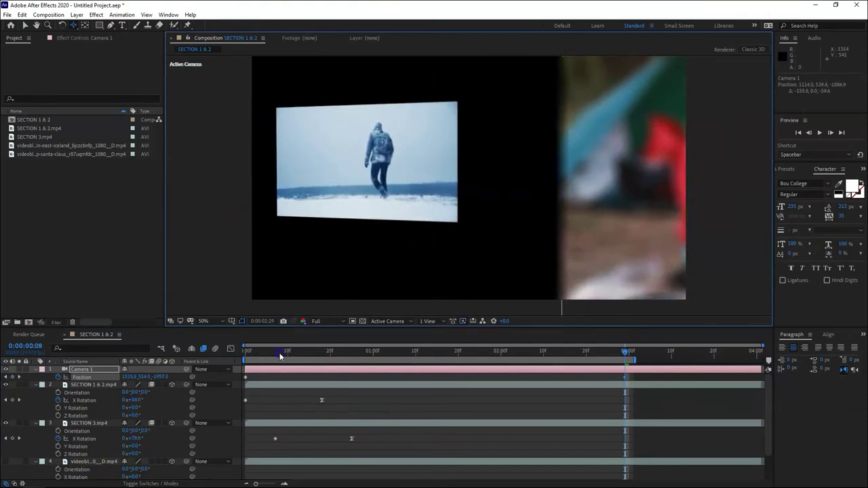
- Preview the camera push-in from the start of the composition
left_click_drag(280, 356, 235, 361)
key("space")
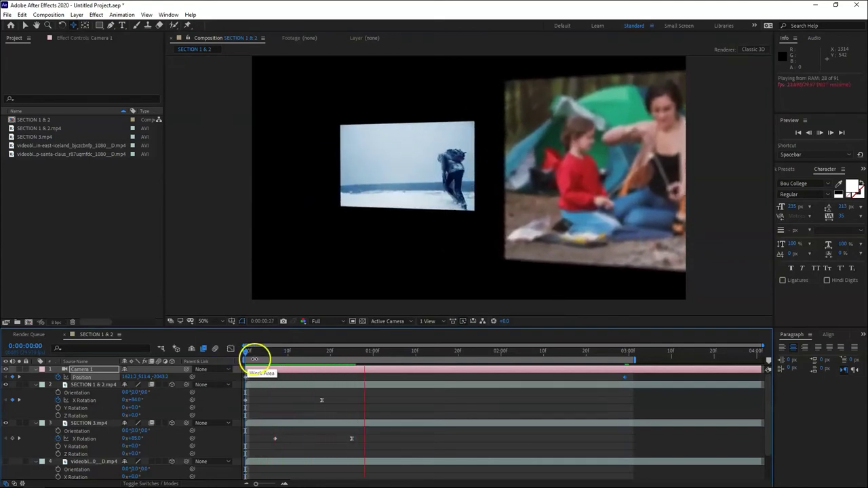
key("space")
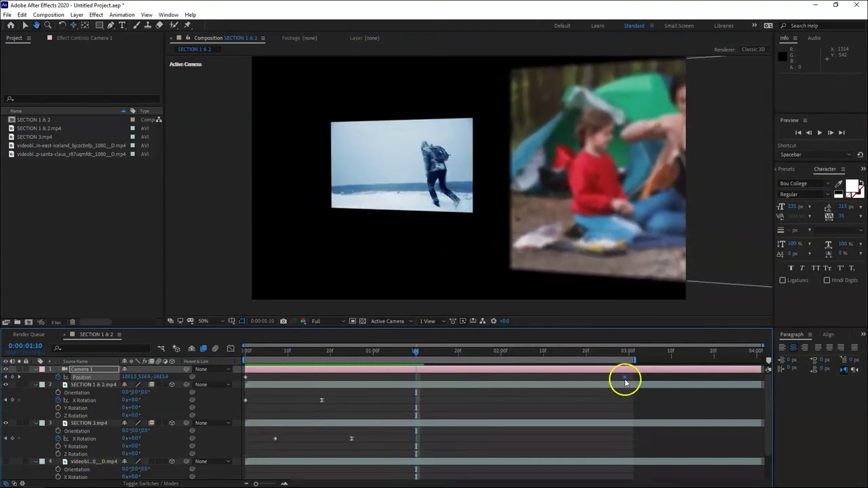
key("space")
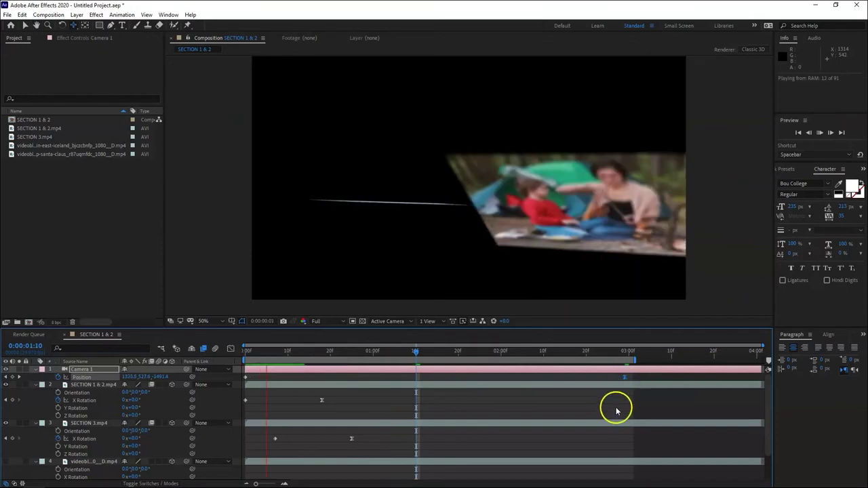
key("space")
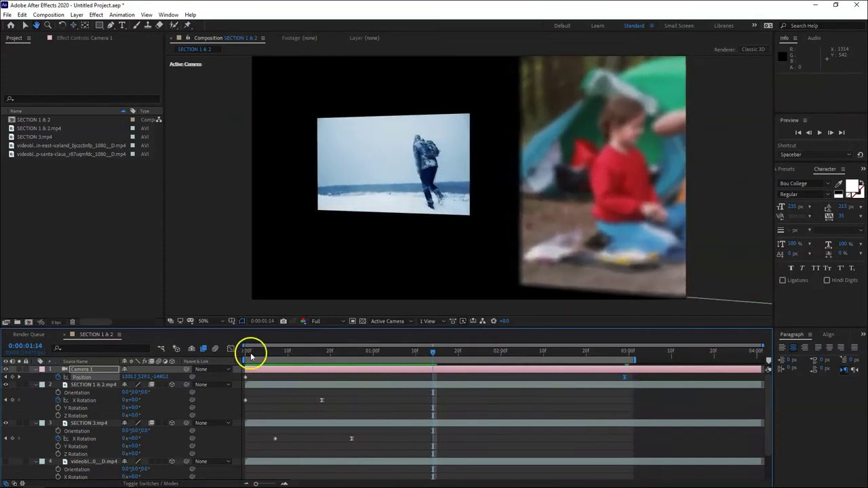
left_click(248, 353)
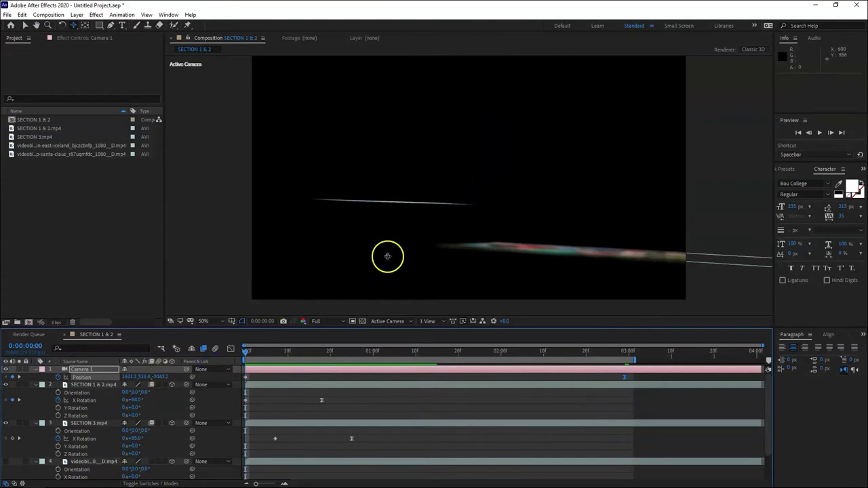
- Pull Camera 1's frame-0 position back to about 1797, 500, -2449 and preview the wider push-in
left_click_drag(388, 256, 382, 240)
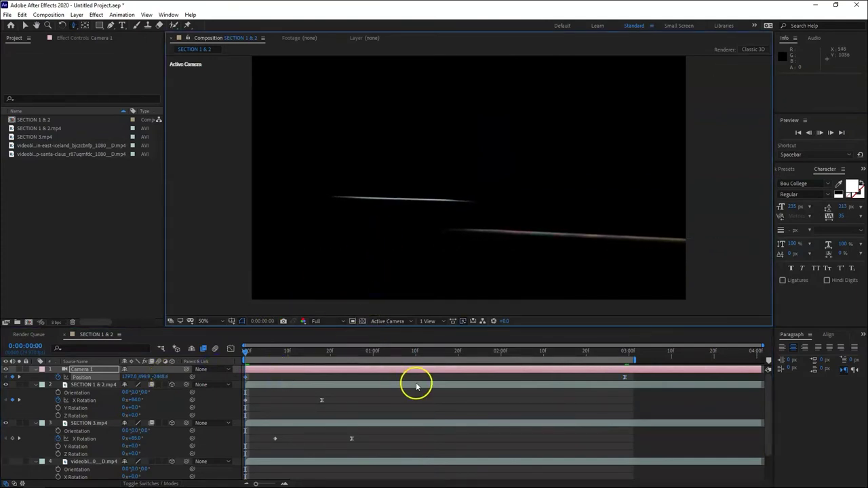
key("space")
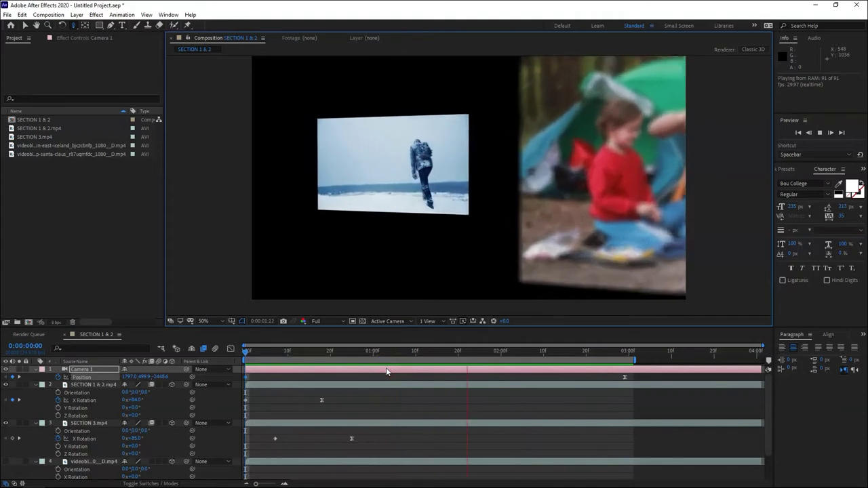
key("space")
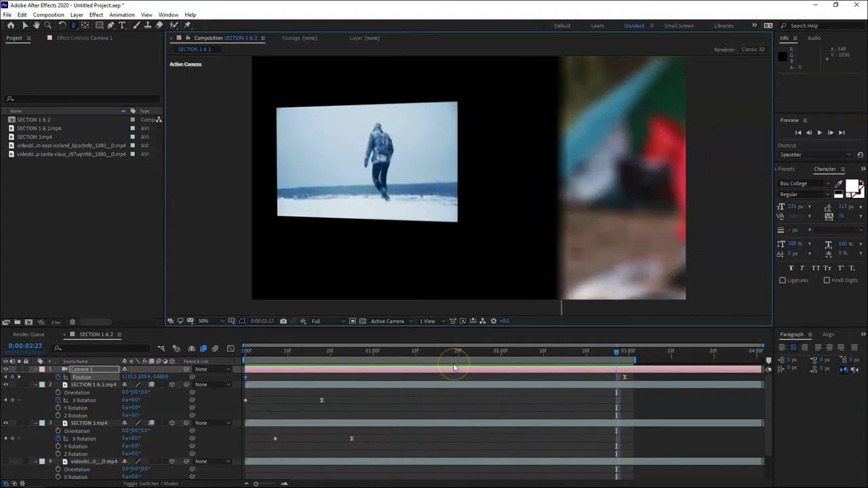
left_click(398, 352)
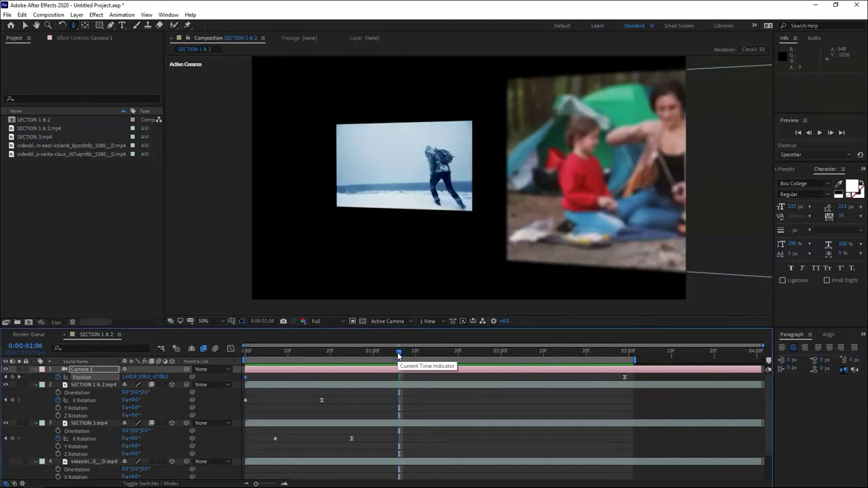
left_click(348, 352)
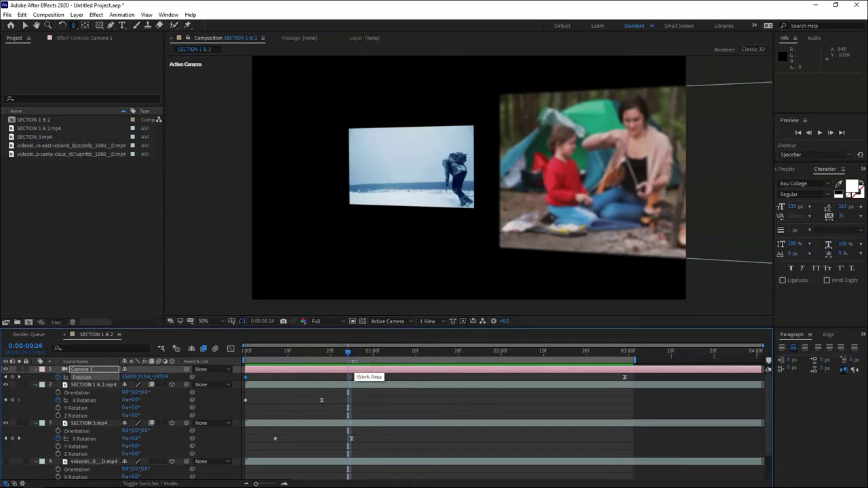
- Time-stretch the trampoline layer to 200%, lengthening it to 0:00:16:10, and preview the slowed clip
left_click(360, 442)
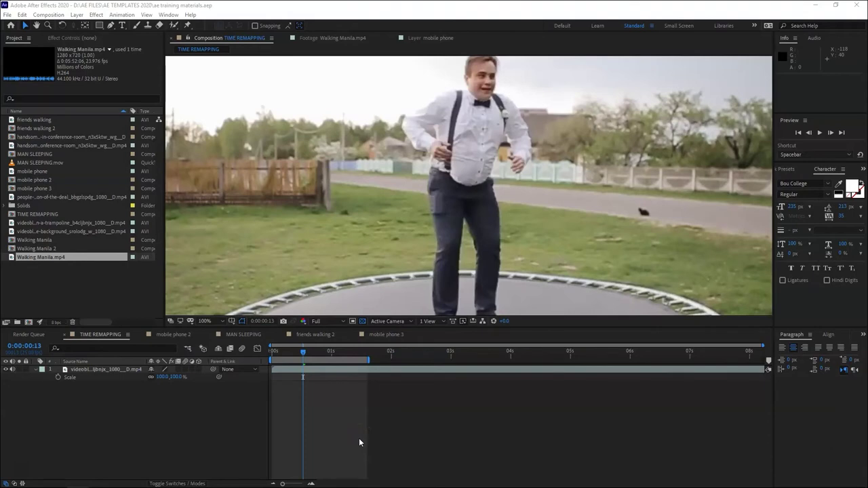
left_click(359, 441)
left_click(309, 369)
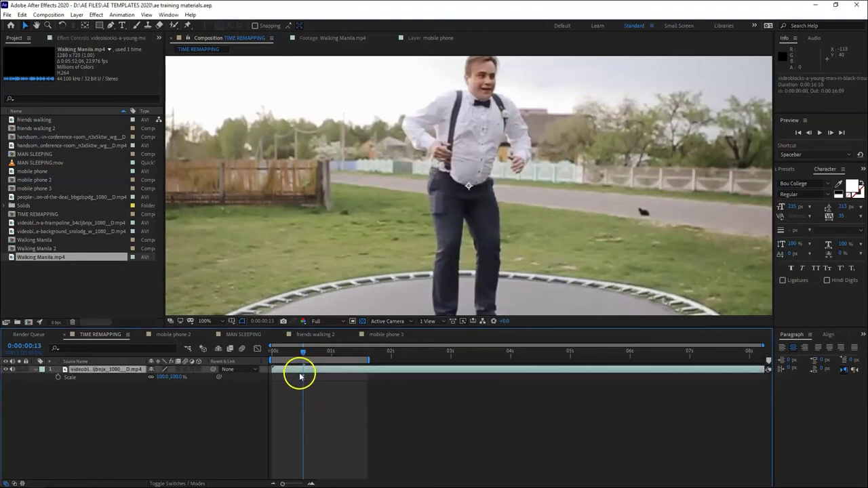
right_click(304, 370)
left_click(308, 407)
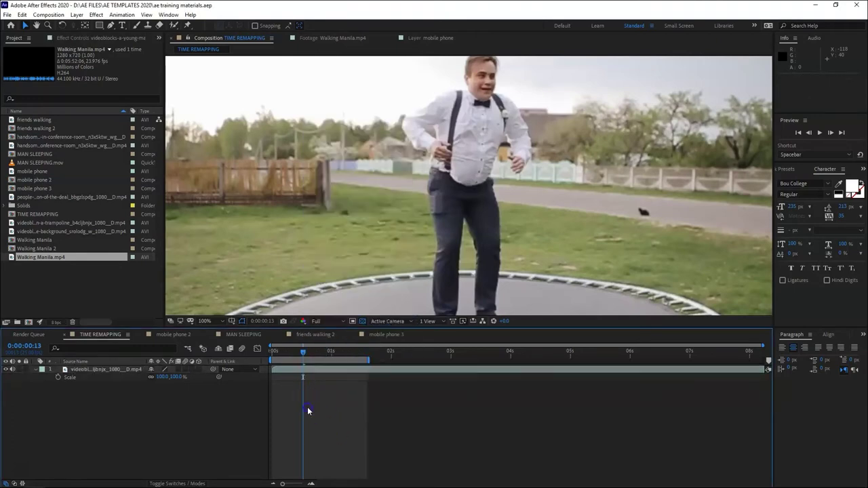
left_click(306, 377)
right_click(305, 377)
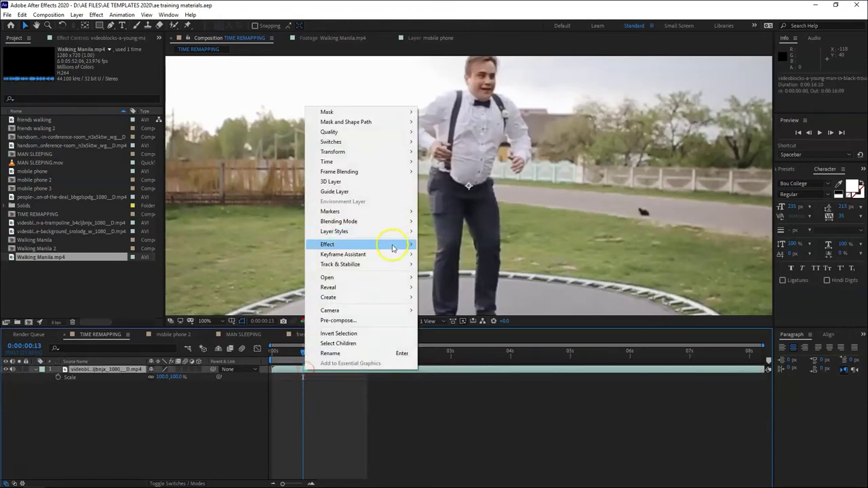
mouse_move(397, 244)
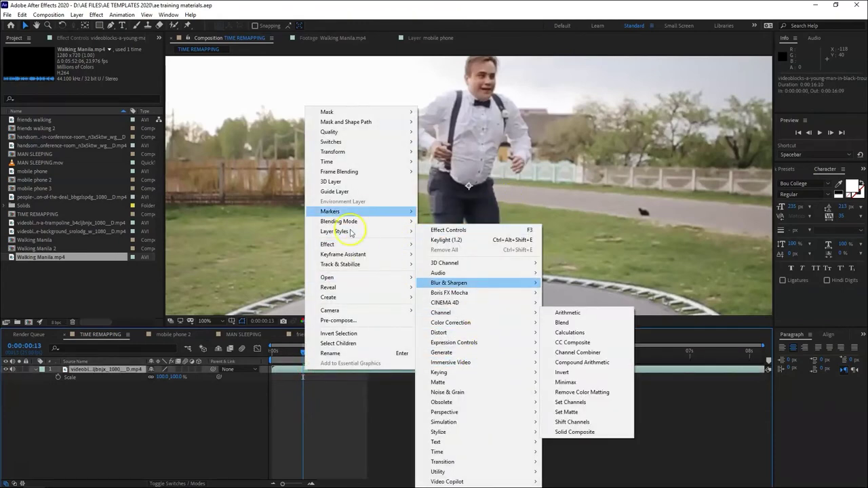
mouse_move(379, 171)
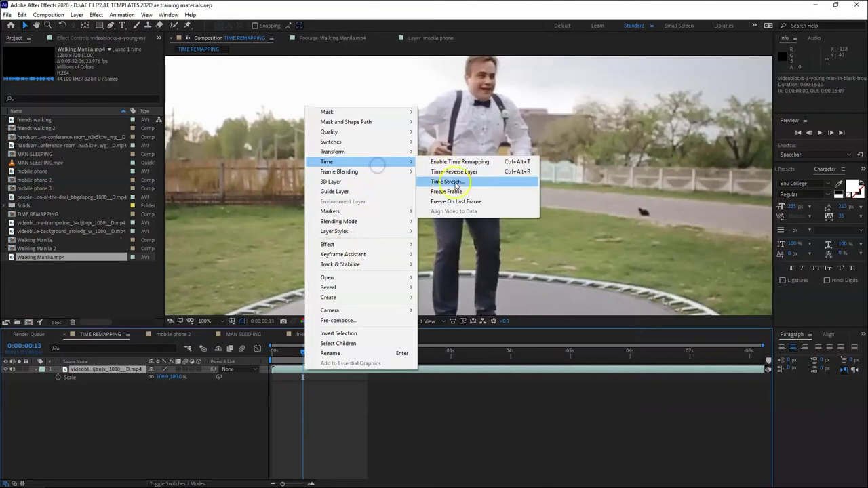
left_click(448, 181)
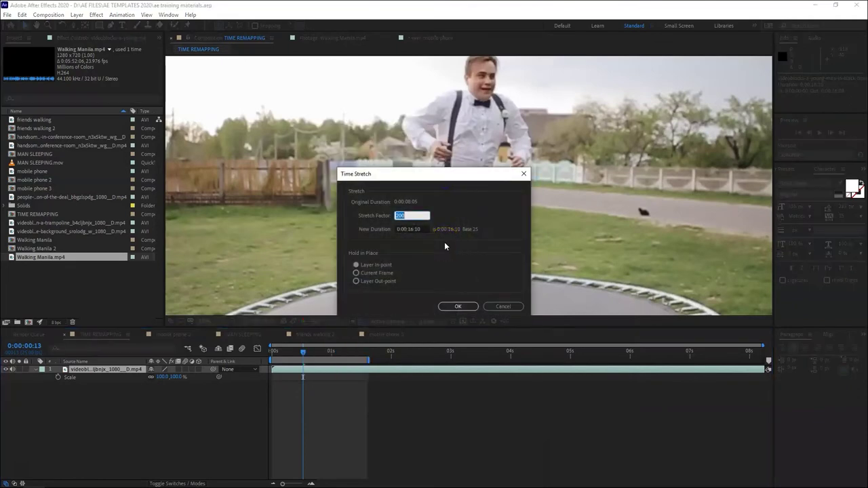
type("200")
key("Return")
key("space")
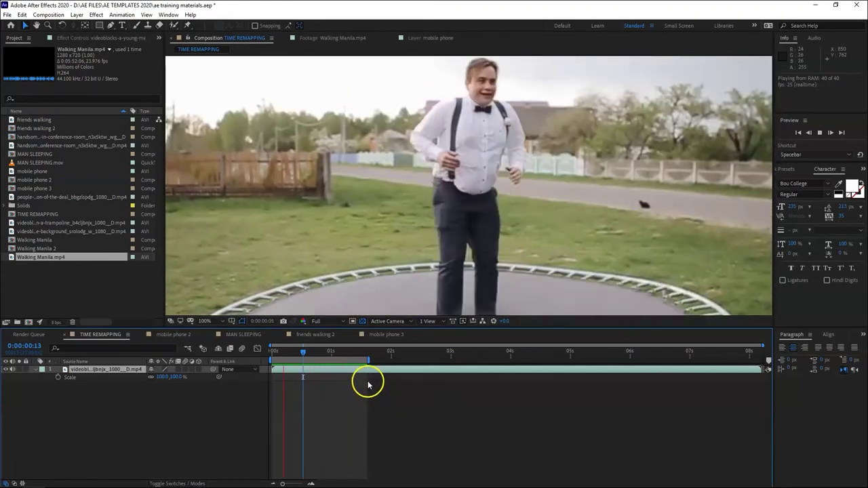
mouse_move(309, 360)
left_mouse_down()
mouse_move(279, 359)
mouse_move(349, 360)
mouse_move(300, 360)
mouse_move(314, 360)
mouse_move(317, 371)
left_mouse_up()
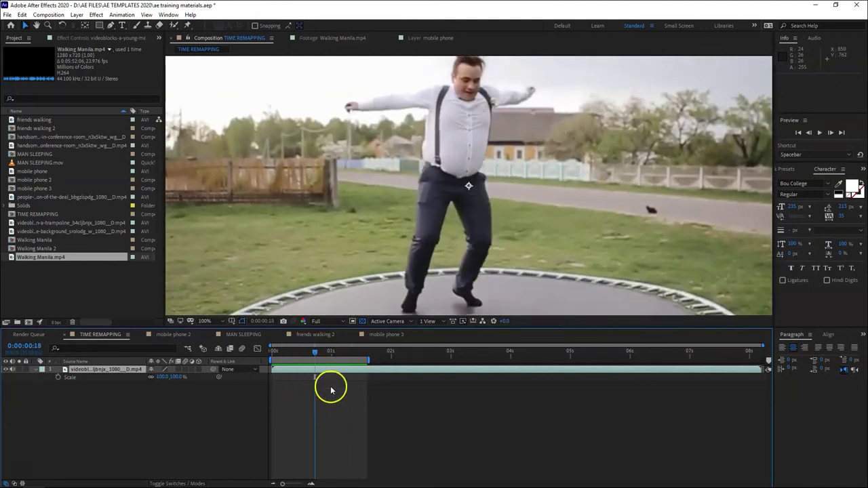
- Select the trampoline layer and bring up its context menu again
left_click(331, 387)
left_click(330, 371)
right_click(330, 373)
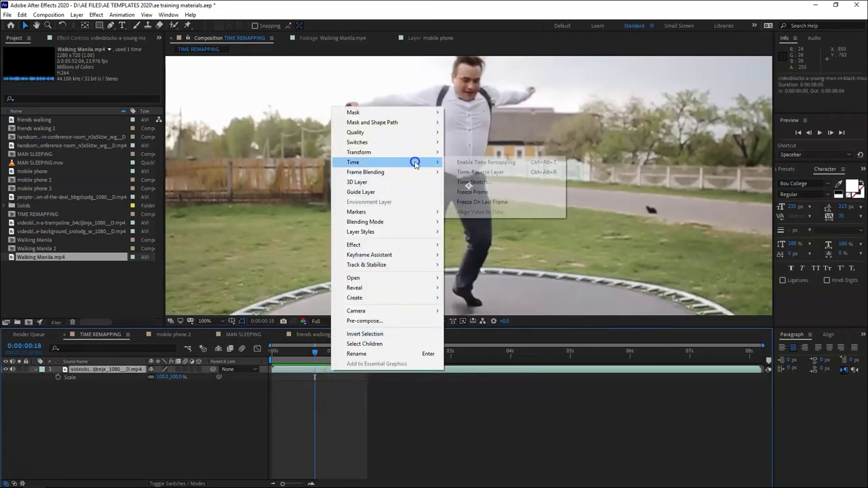
- In Time Stretch, try 100 and 200, then settle on a 50% stretch factor (0:00:04:03)
mouse_move(411, 162)
left_click(473, 181)
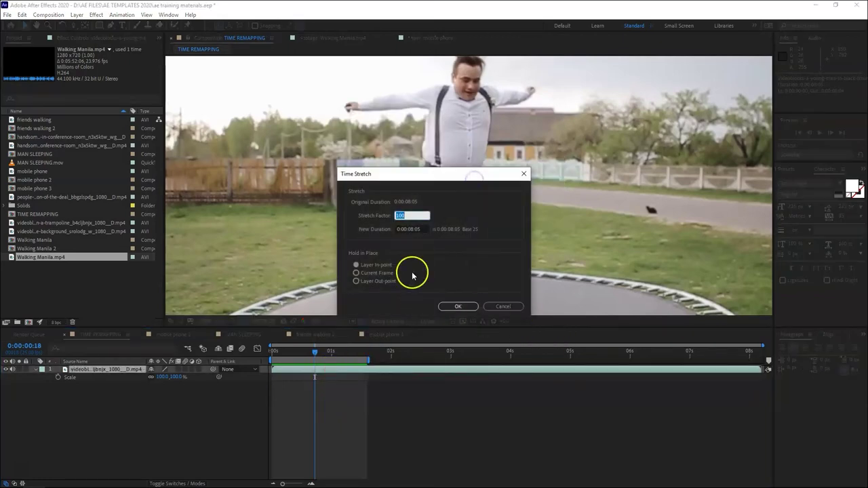
type("100")
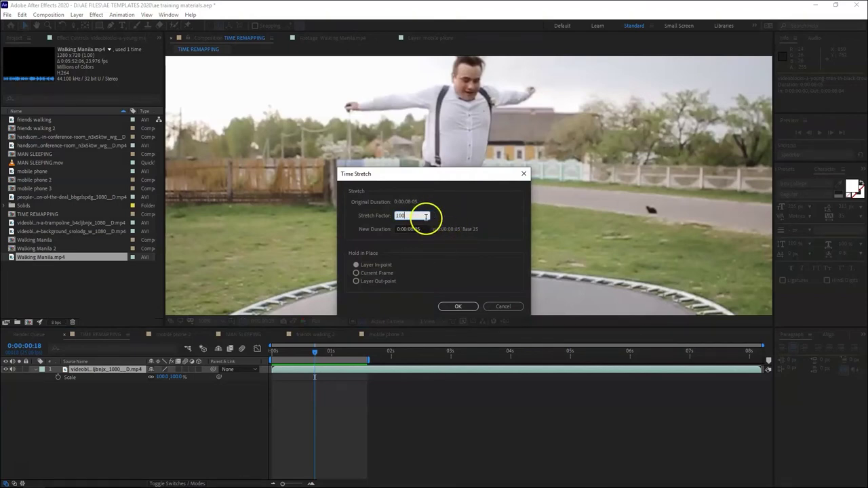
left_click_drag(422, 216, 382, 216)
type("200")
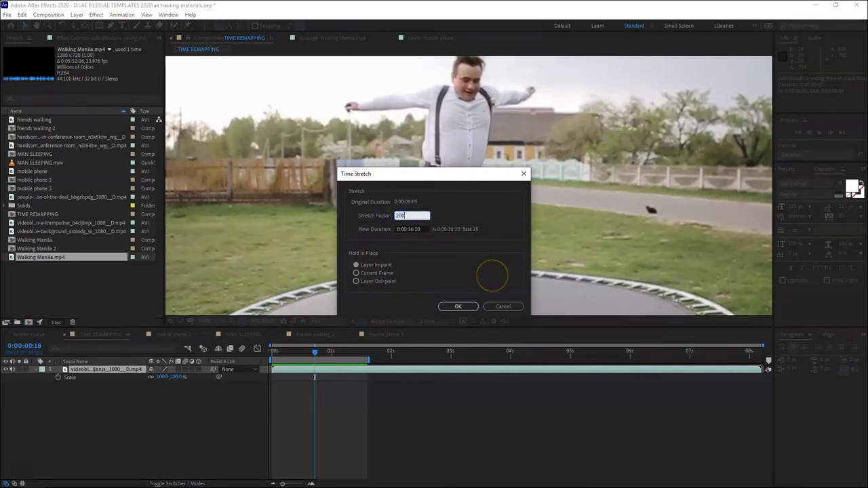
left_click(505, 278)
left_click(498, 283)
left_click(424, 242)
double_click(404, 216)
type("50")
left_click(449, 267)
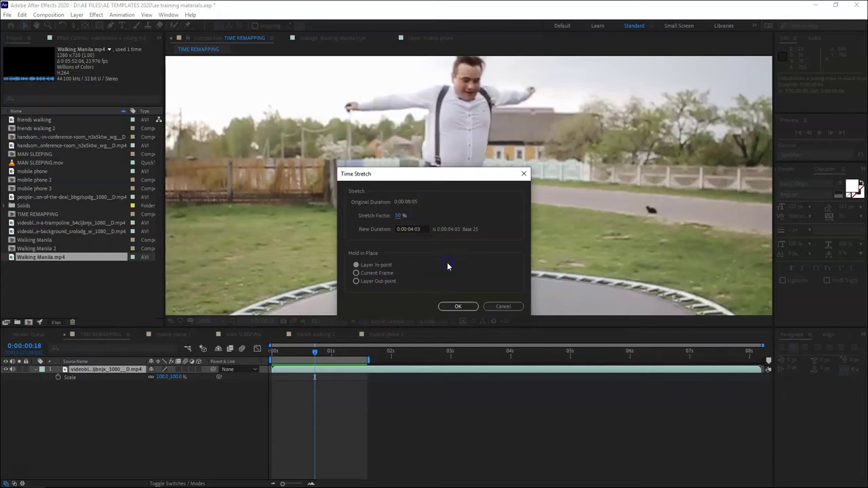
left_click(398, 215)
- Set the trampoline clip's stretch factor back to 200%
left_click_drag(399, 218, 438, 221)
left_click(398, 215)
type("200")
key("Return")
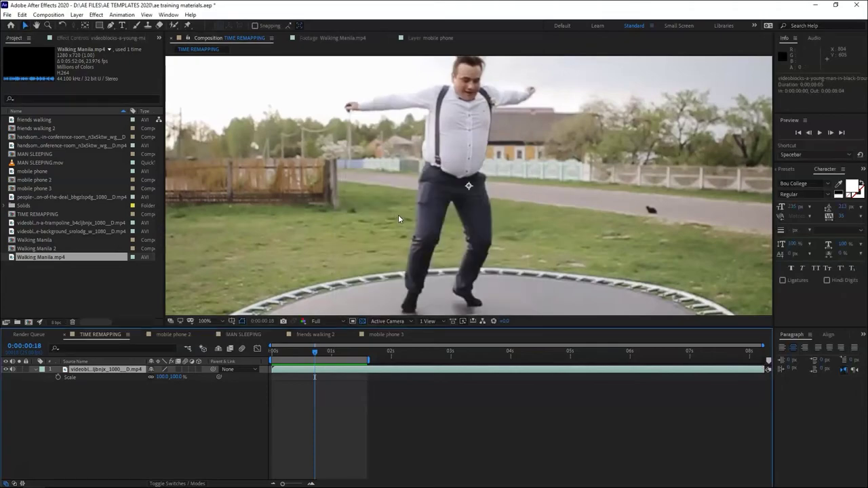
left_click(496, 405)
left_click(523, 427)
- Preview the slowed trampoline clip, then return the time to 0:00:00:00
key("space")
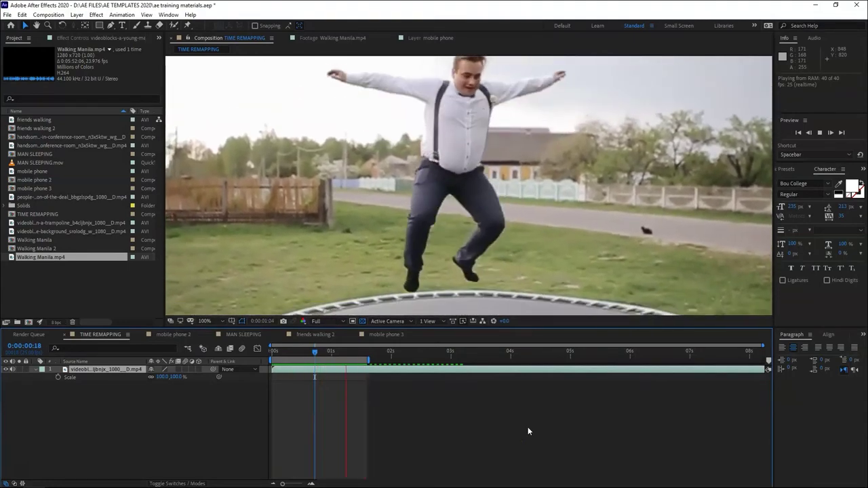
left_click(495, 432)
left_click(329, 368)
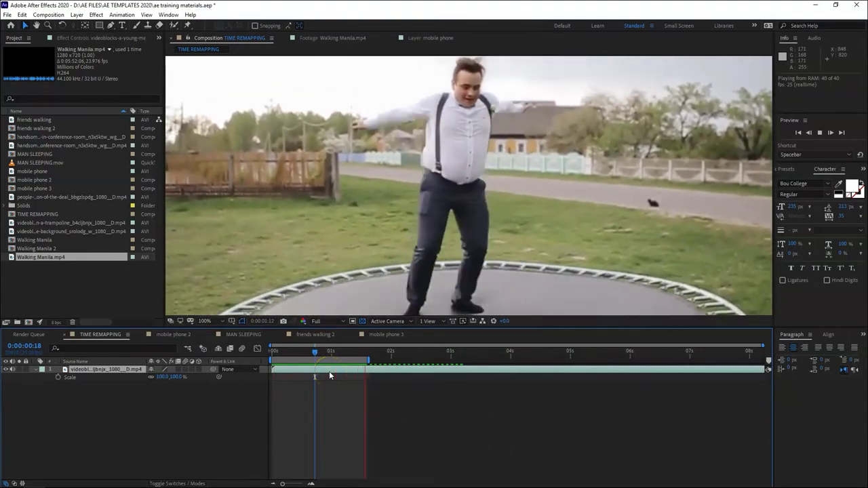
left_click(338, 368)
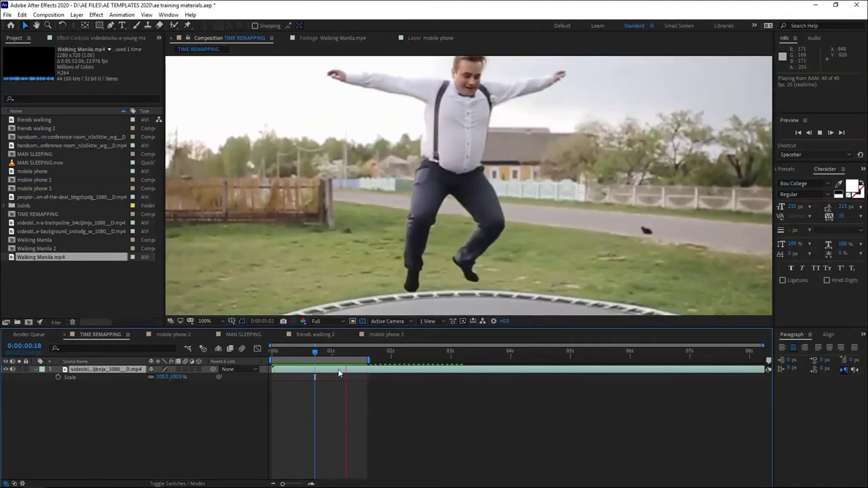
left_click(344, 373)
left_click(304, 352)
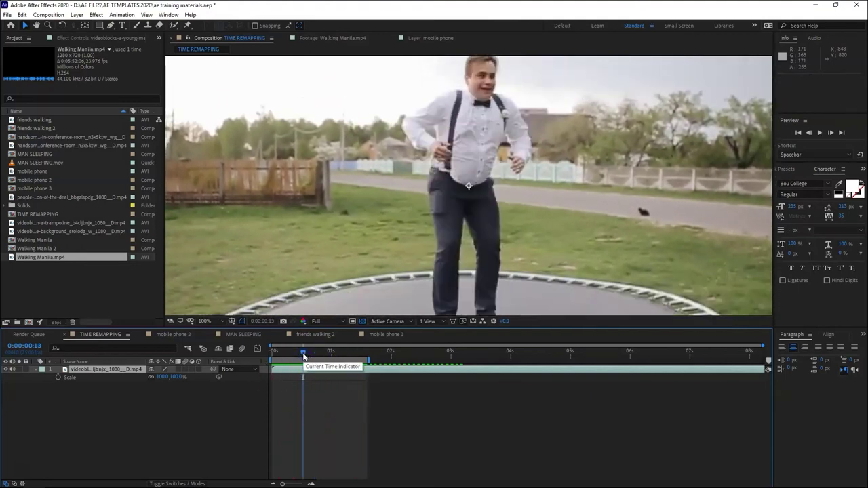
left_click(272, 354)
left_click_drag(300, 352, 269, 355)
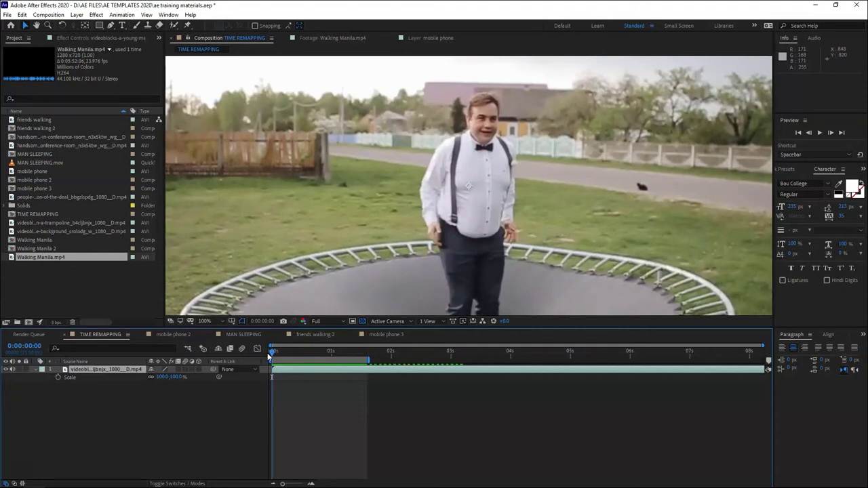
key("equal")
key("equal")
key("equal")
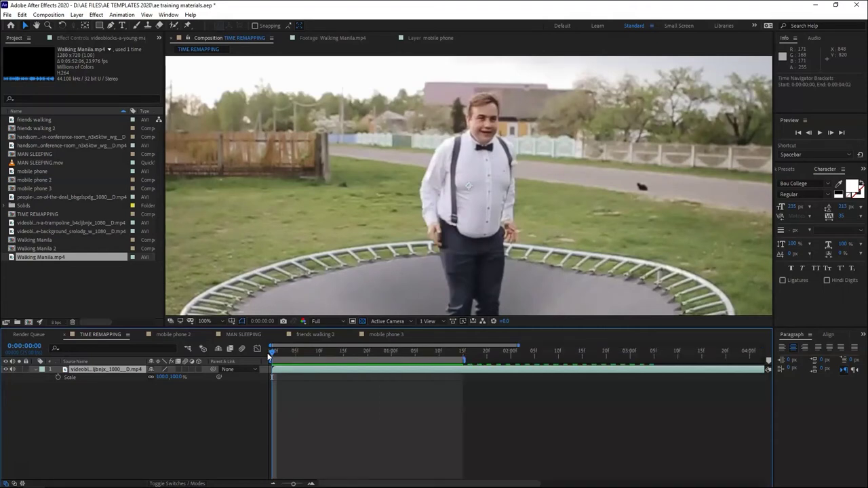
key("minus")
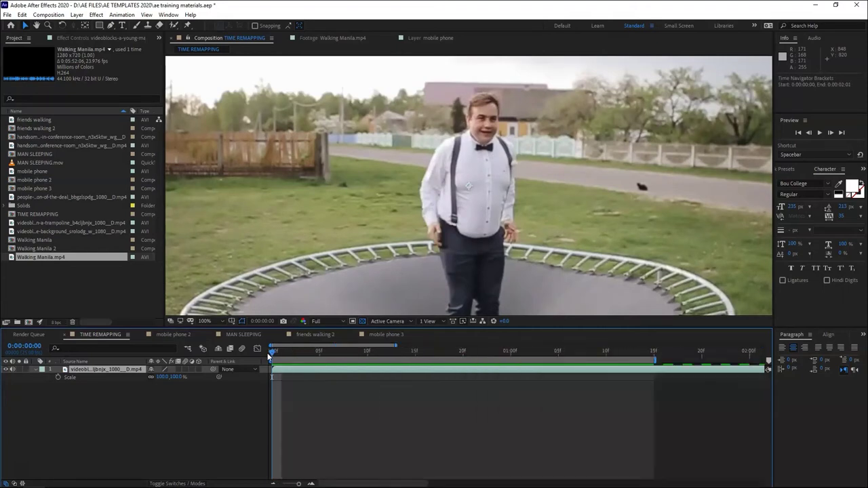
key("Page_Down")
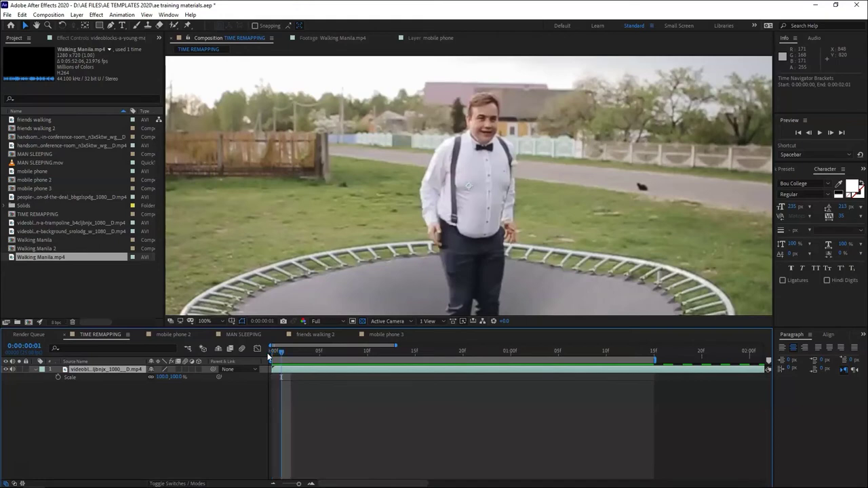
key("Page_Down")
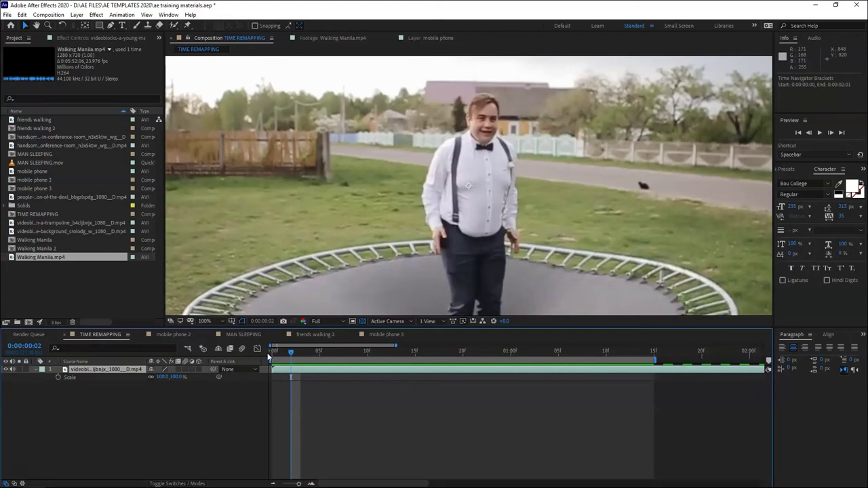
key("Page_Down")
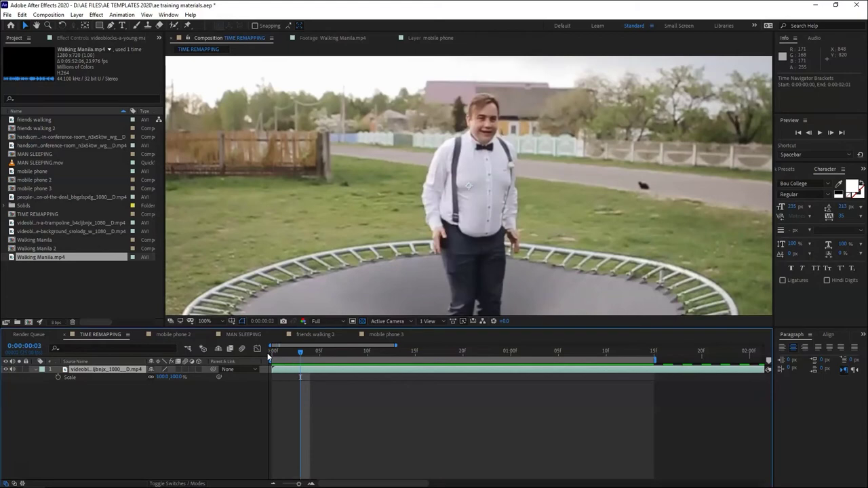
key("Page_Down")
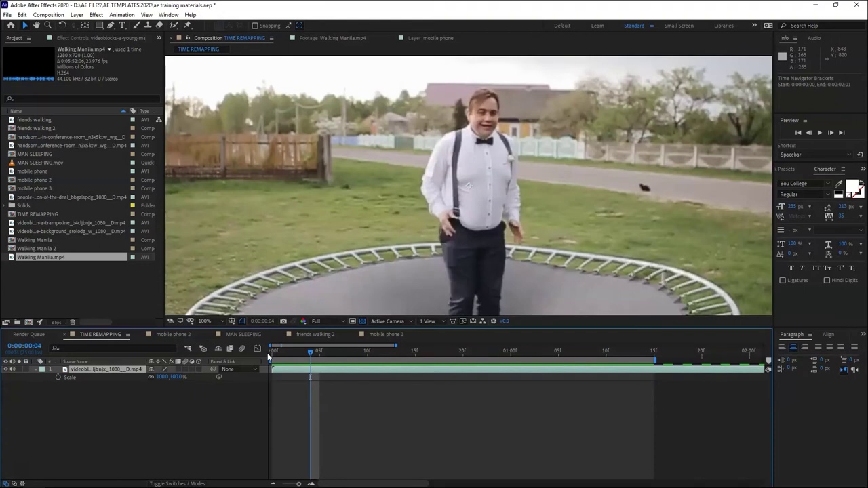
key("Page_Down")
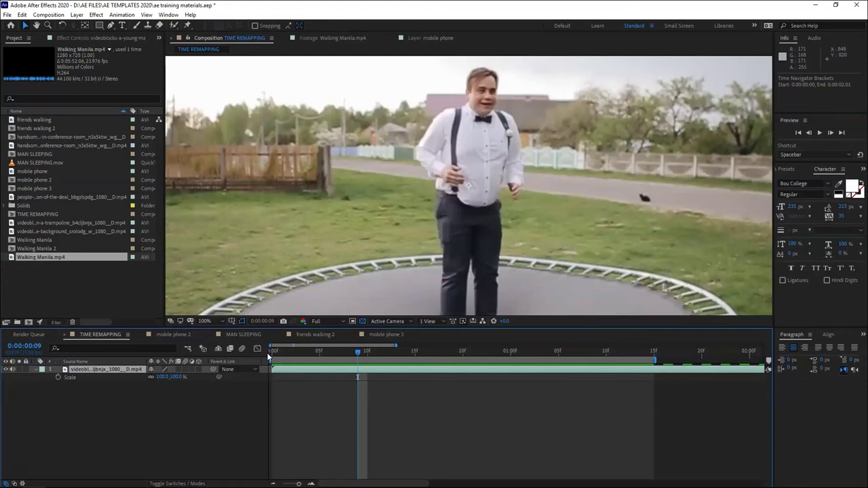
key("space")
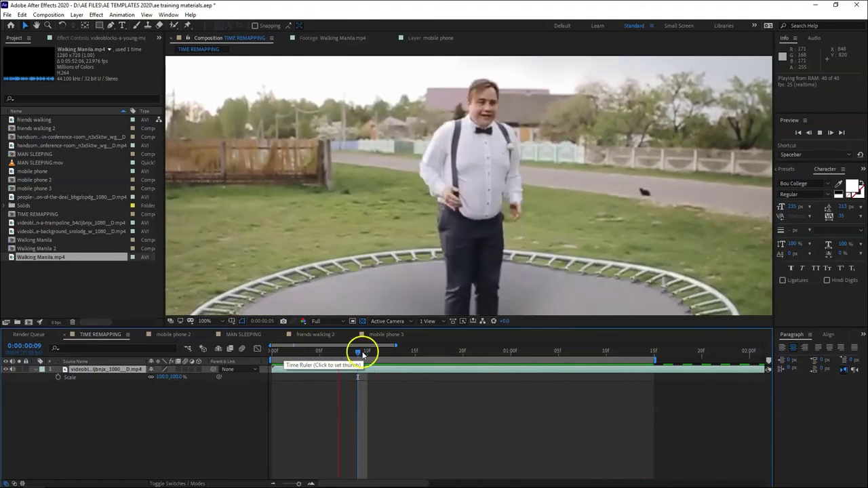
left_click(363, 353)
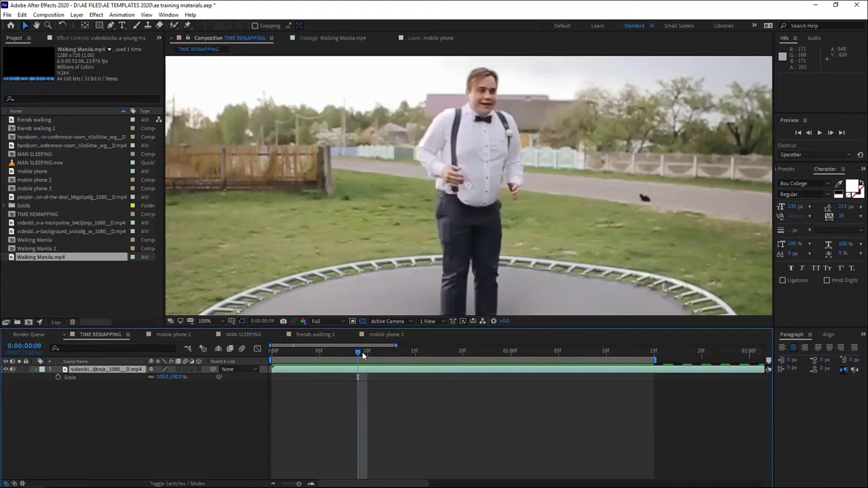
left_click_drag(364, 356, 434, 353)
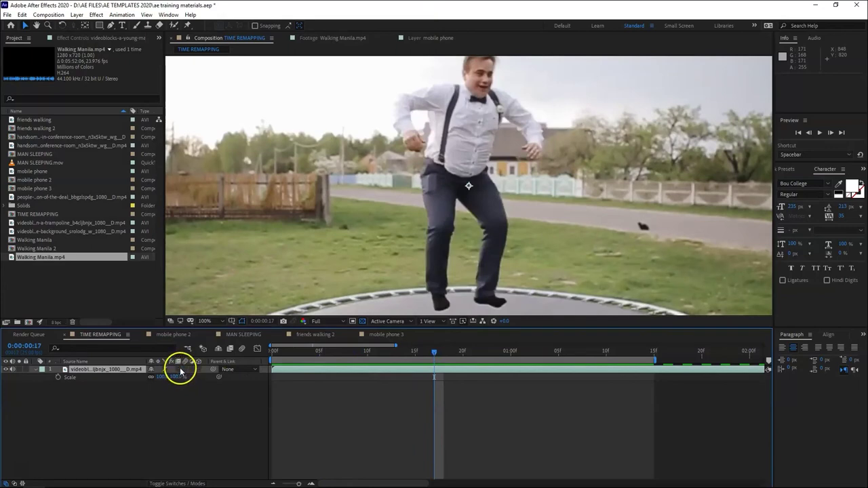
- Turn on Frame Blending for the trampoline layer and preview the blended slow motion
left_click(179, 369)
key("space")
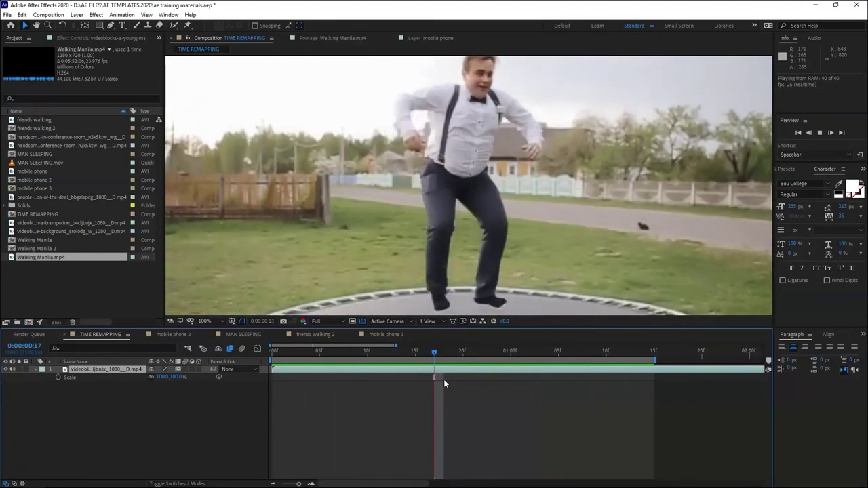
left_click_drag(414, 355, 360, 347)
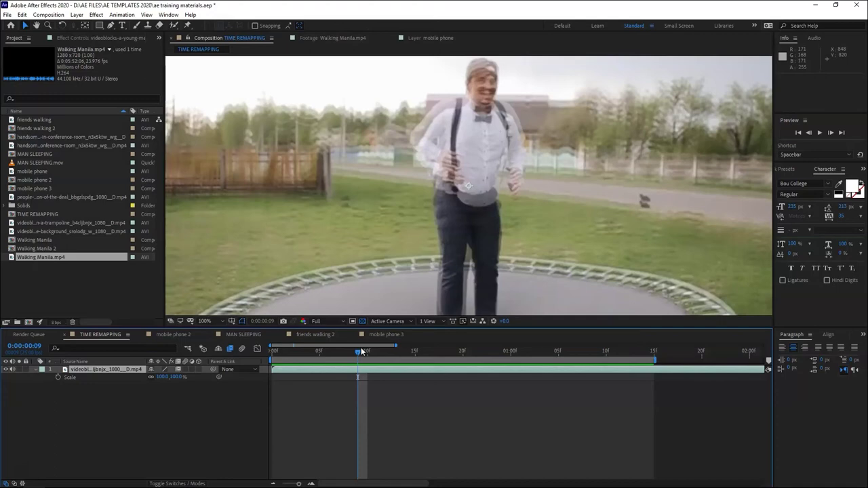
left_click_drag(362, 351, 447, 359)
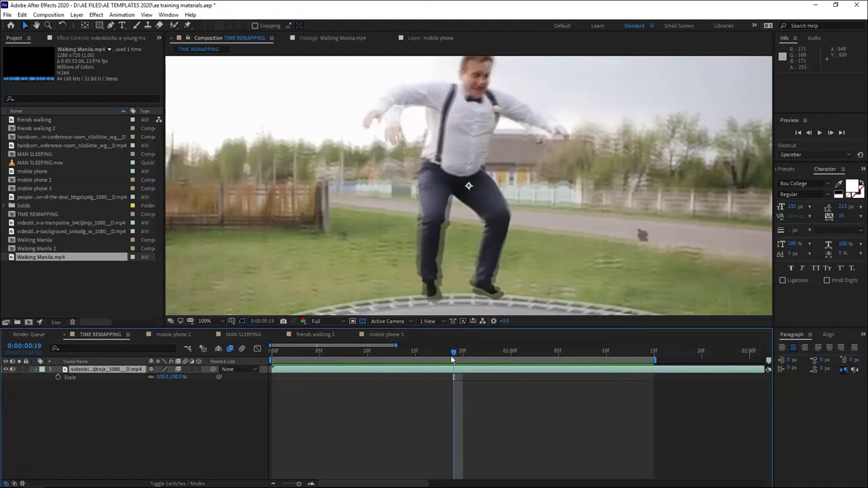
key("space")
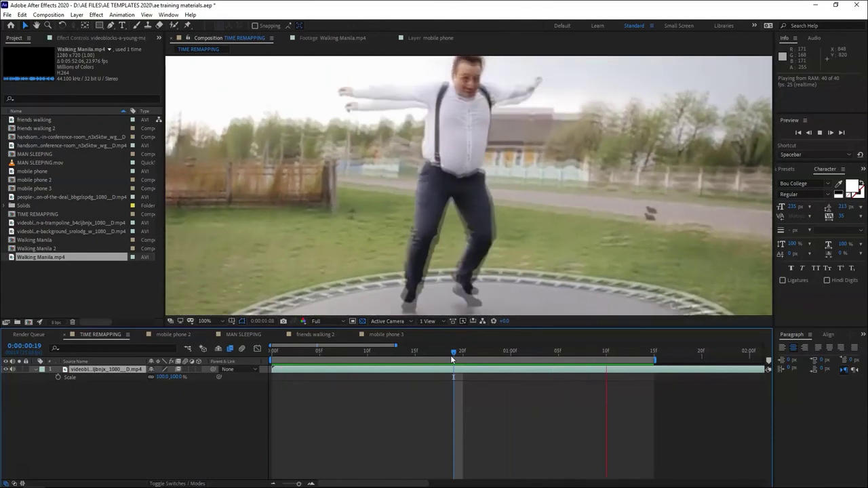
key("space")
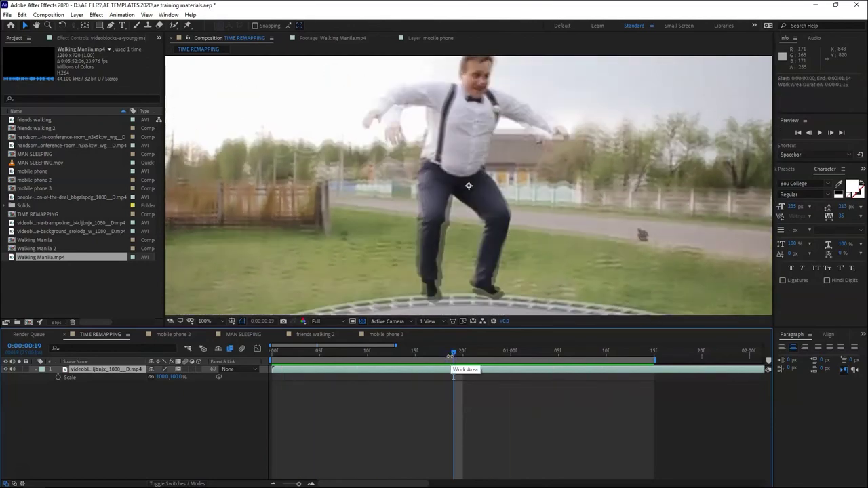
left_click_drag(447, 352, 464, 359)
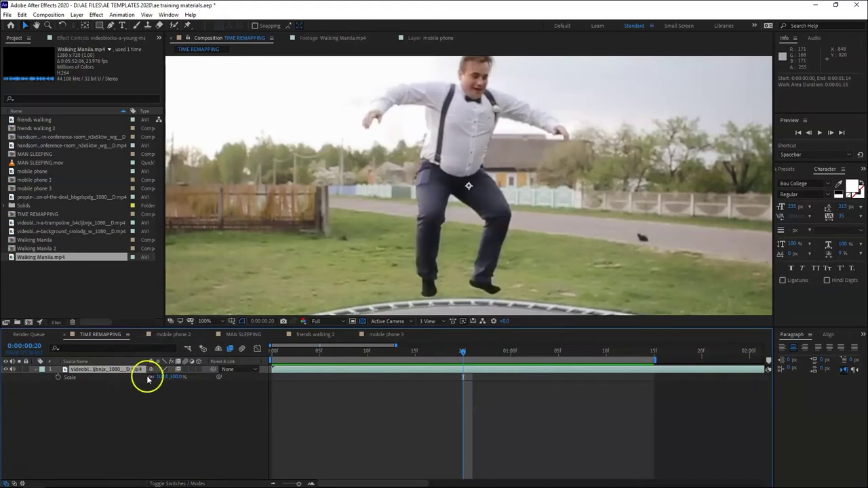
left_click(177, 370)
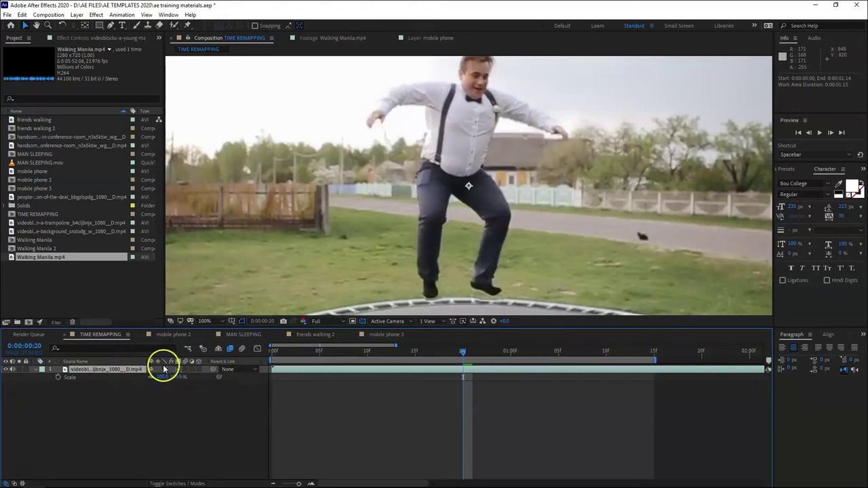
key("space")
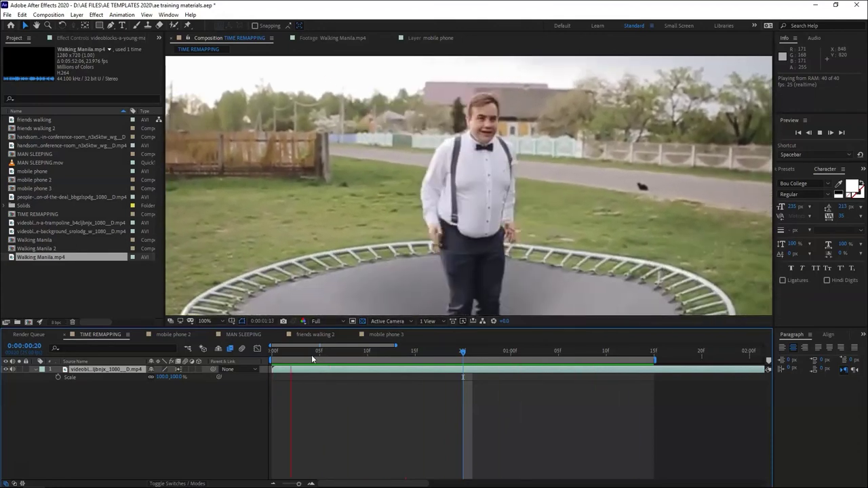
left_click_drag(341, 351, 550, 352)
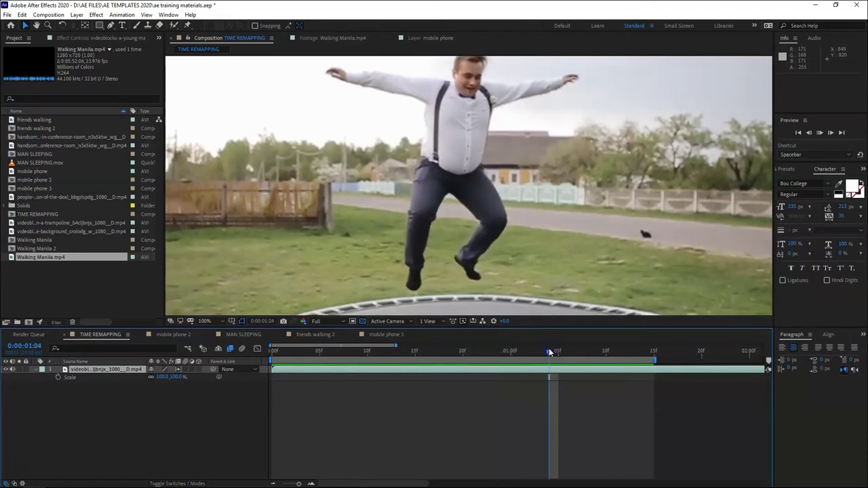
key("space")
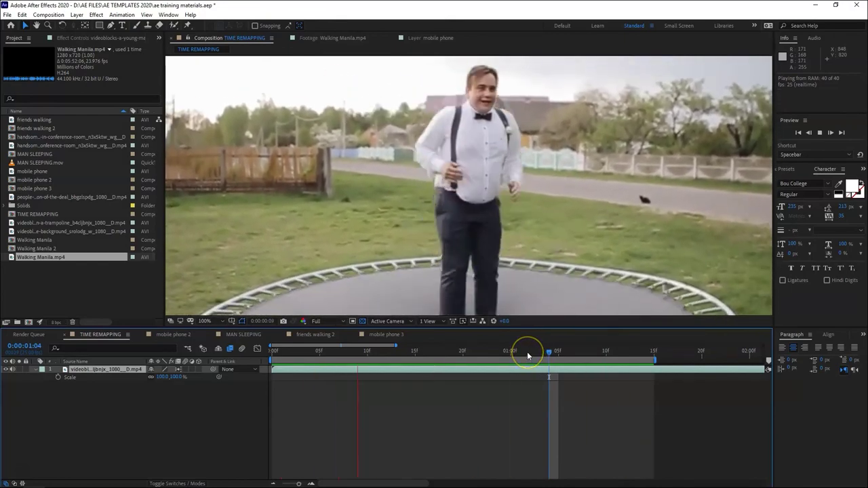
left_click(529, 353)
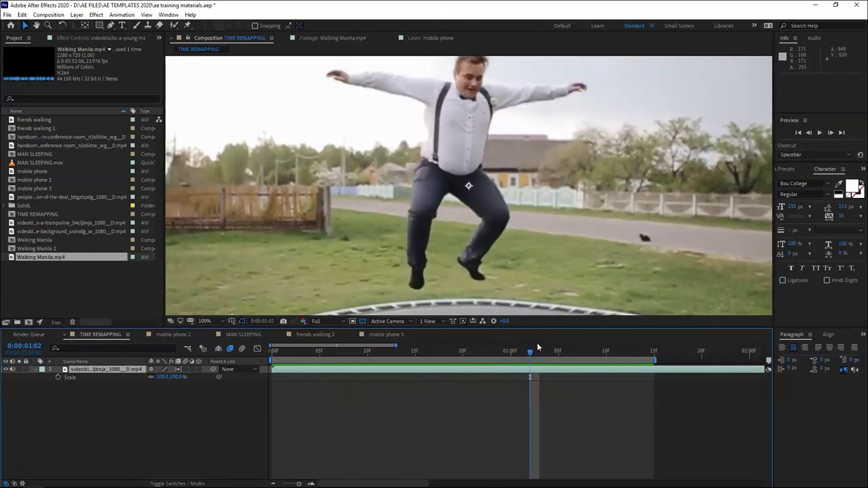
left_click(534, 352)
left_click_drag(533, 356, 348, 359)
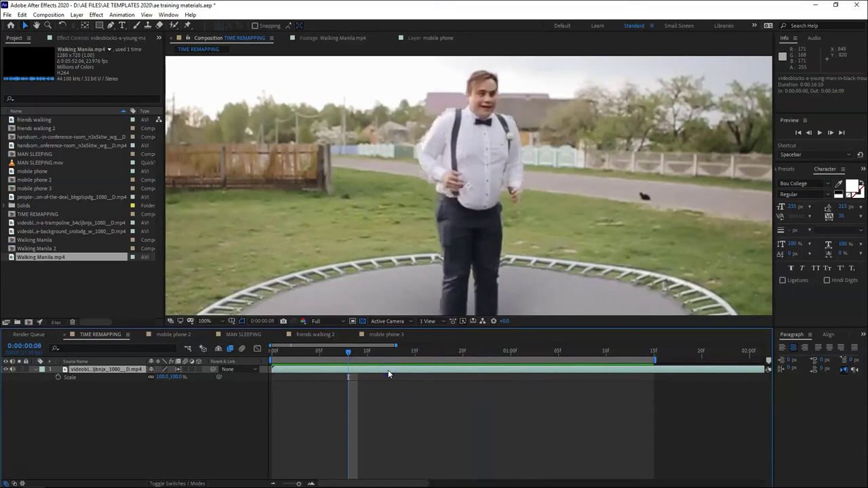
left_click(445, 378)
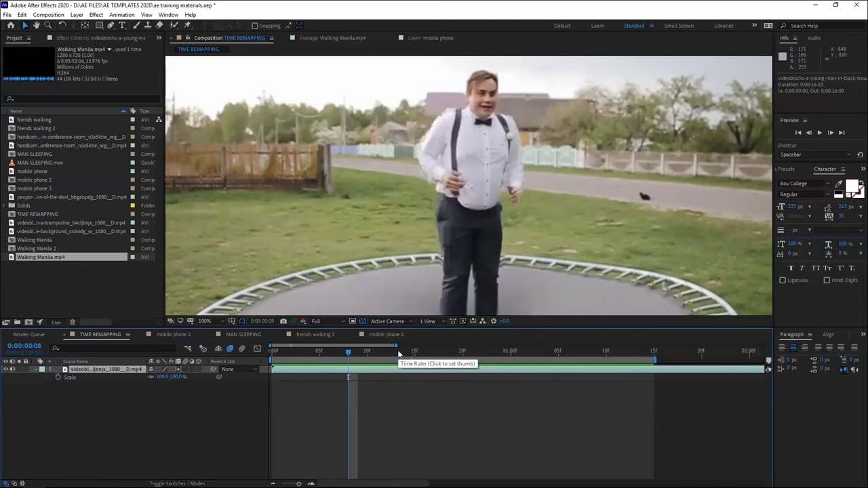
left_click(387, 351)
left_click_drag(388, 350, 312, 353)
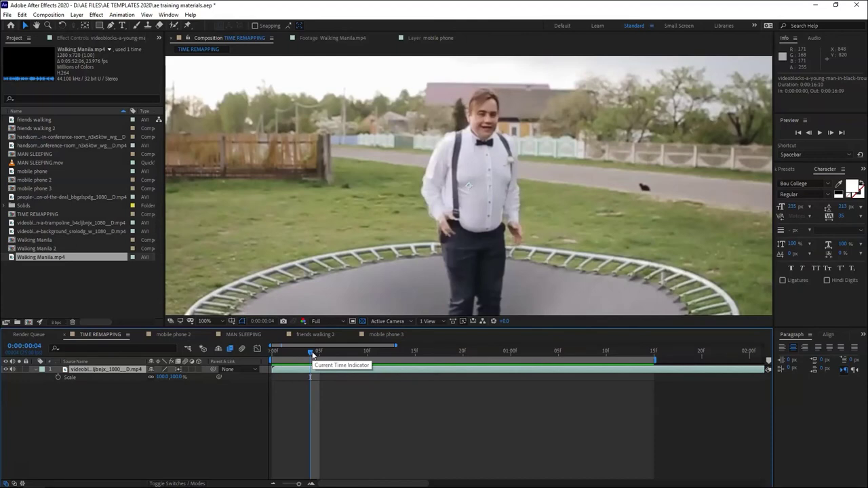
left_click(316, 398)
left_click(311, 368)
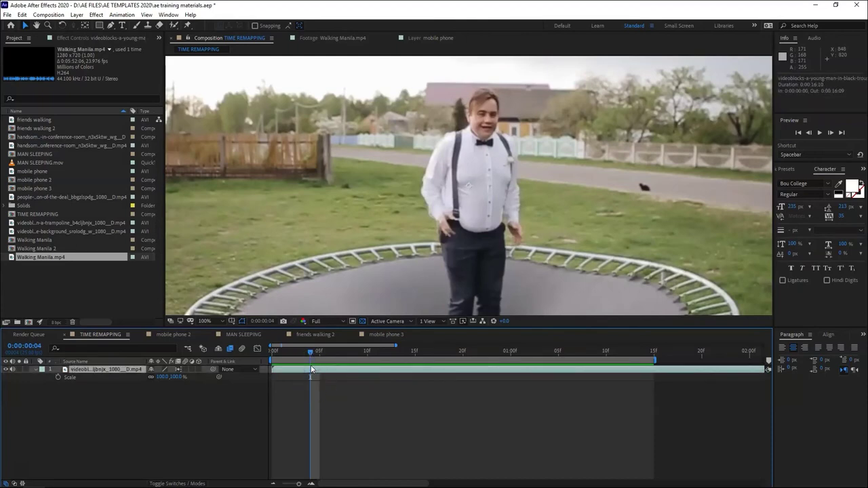
left_click(300, 387)
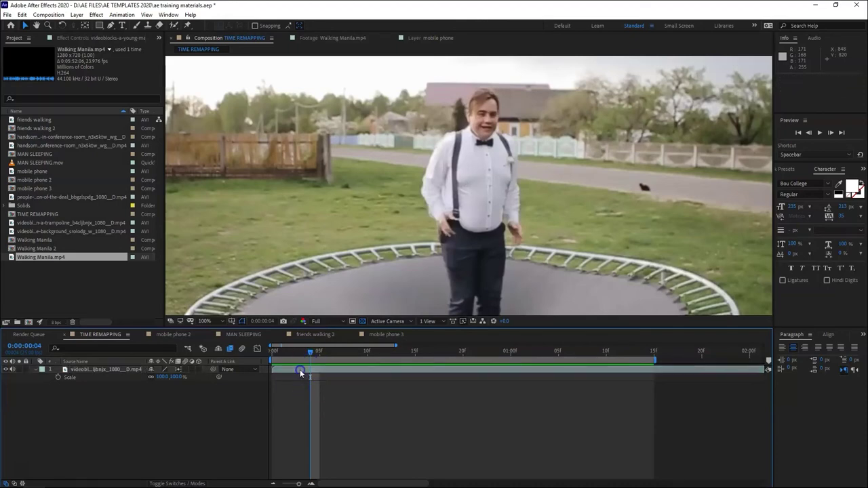
left_click(300, 371)
right_click(300, 371)
left_click(363, 244)
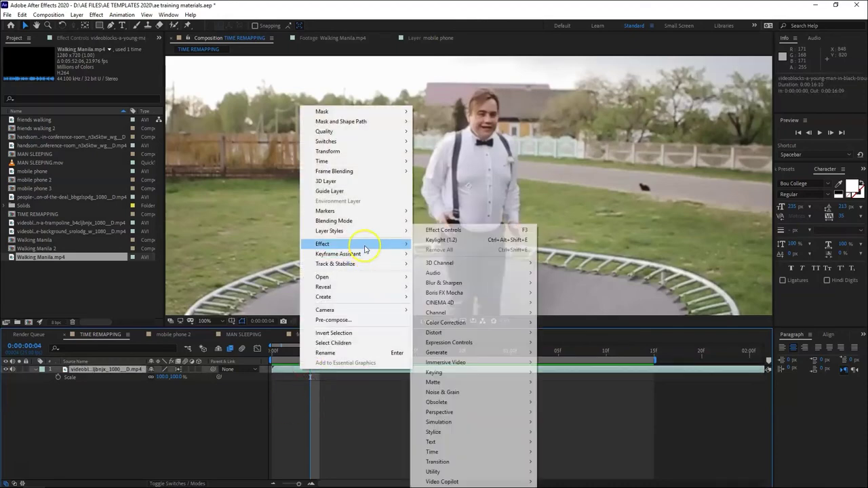
left_click(362, 161)
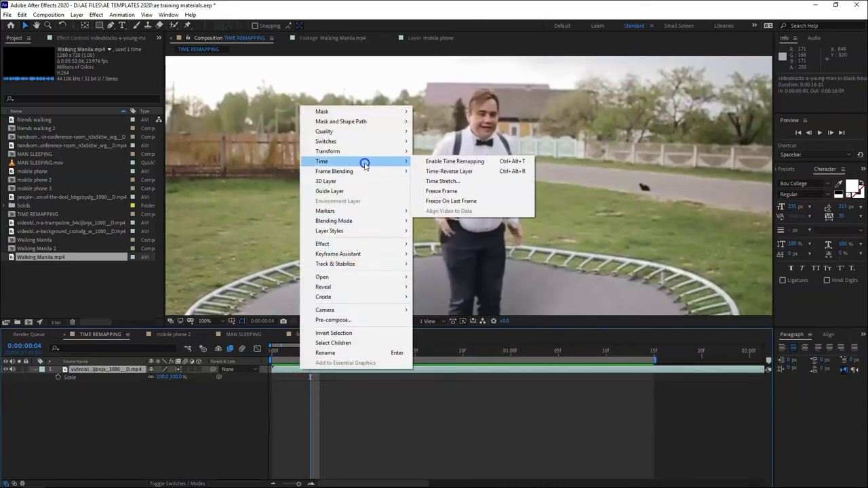
left_click(456, 181)
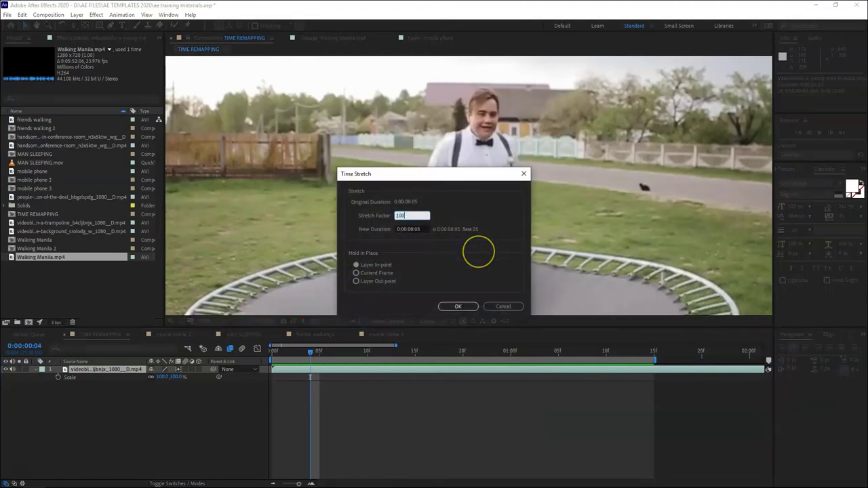
key("Return")
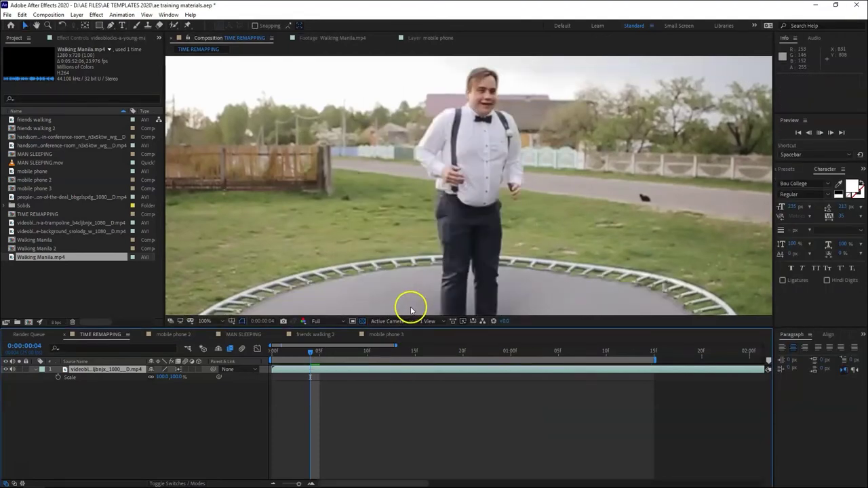
key("space")
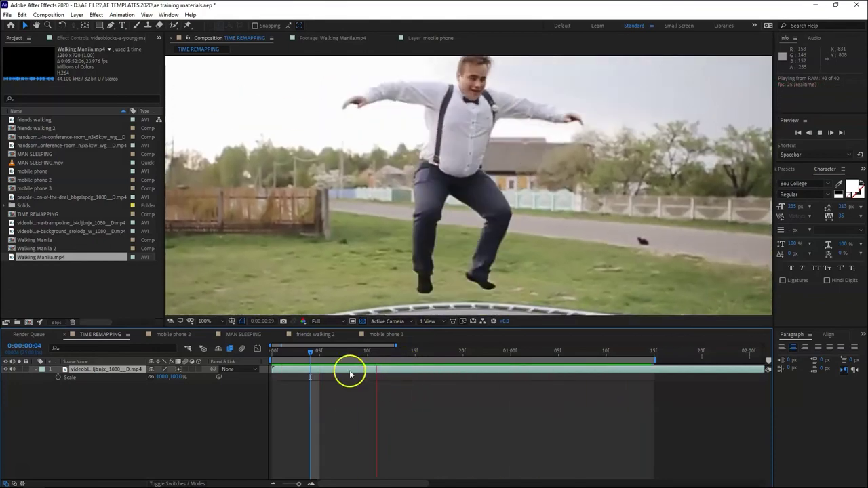
left_click_drag(300, 353, 262, 360)
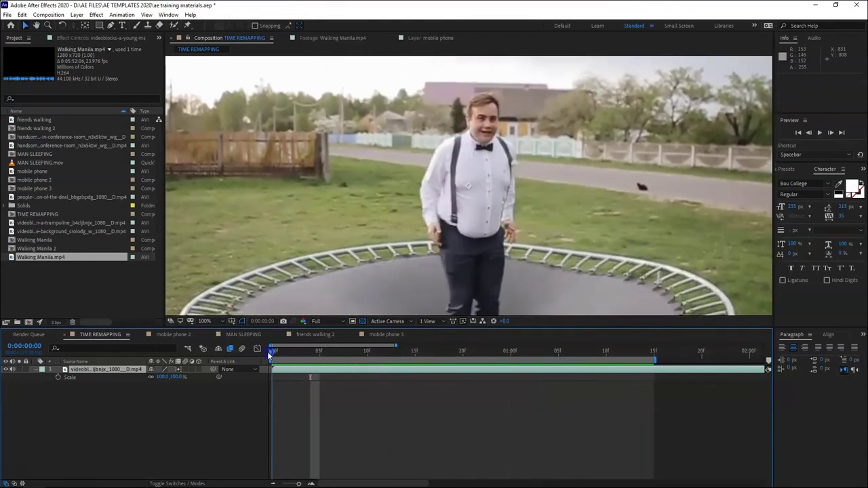
left_click(335, 389)
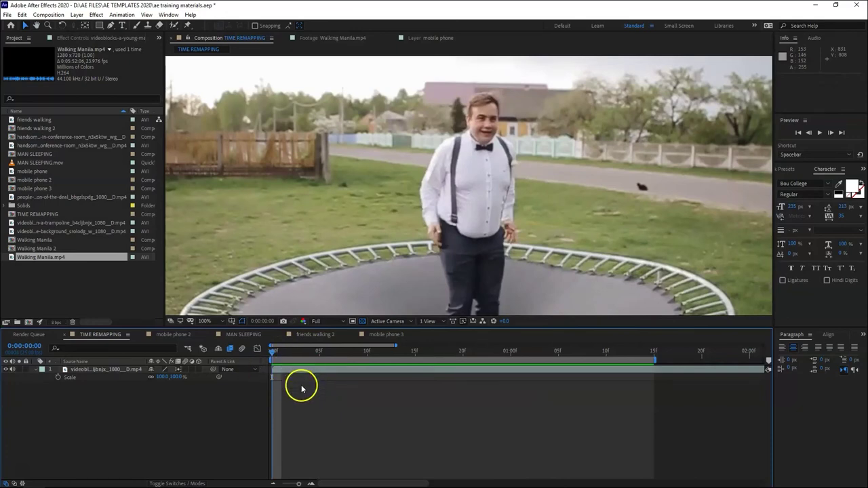
- Apply Time > Enable Time Remapping to the trampoline clip from its layer menu
left_click(302, 390)
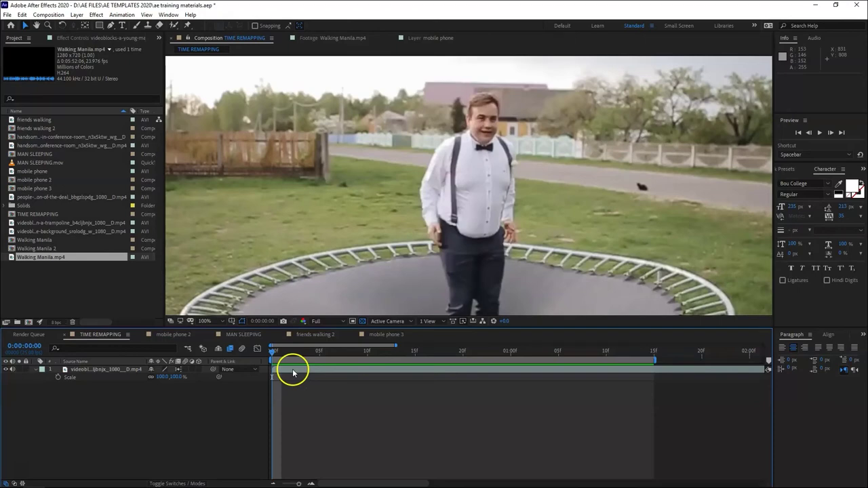
right_click(289, 369)
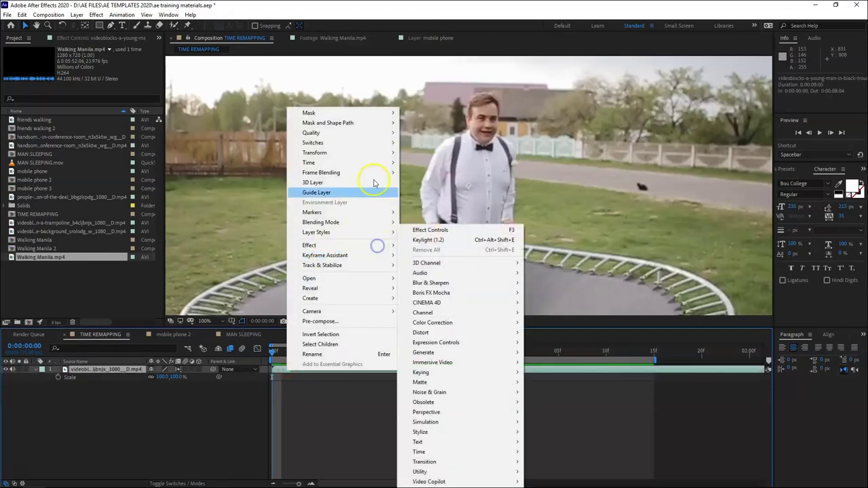
left_click(355, 164)
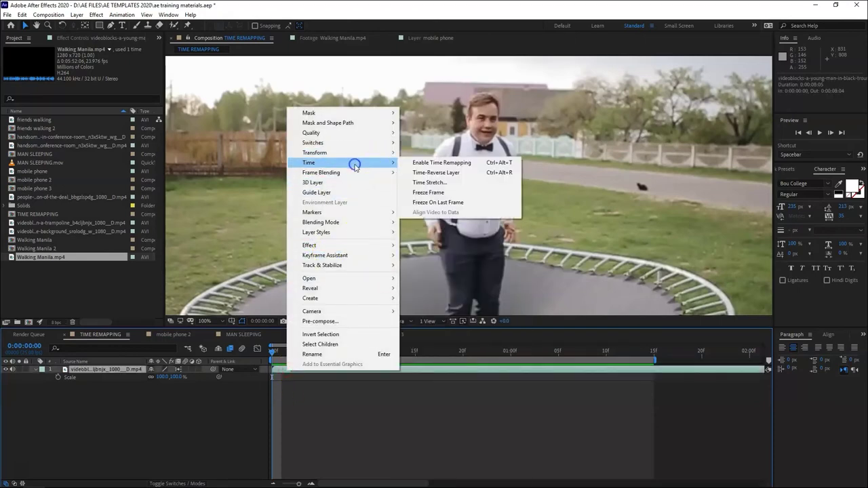
left_click(440, 163)
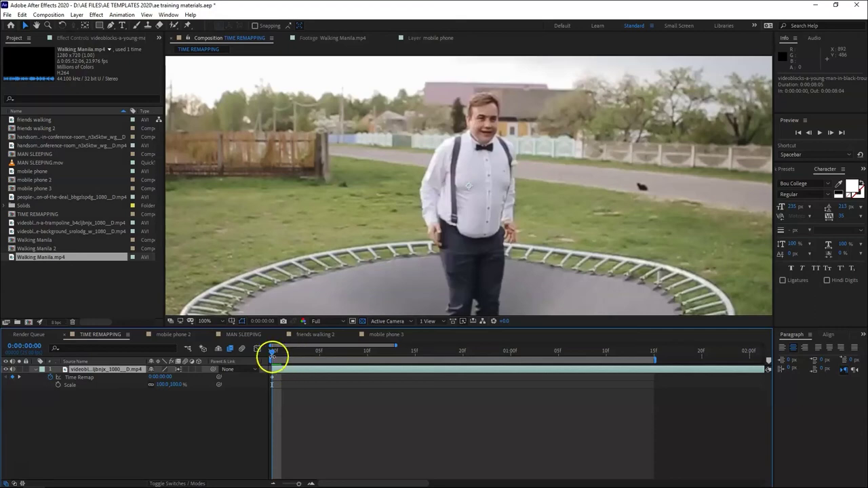
- Add Time Remap keyframes at frames 8 and 24 of the trampoline clip
left_click_drag(273, 354, 347, 373)
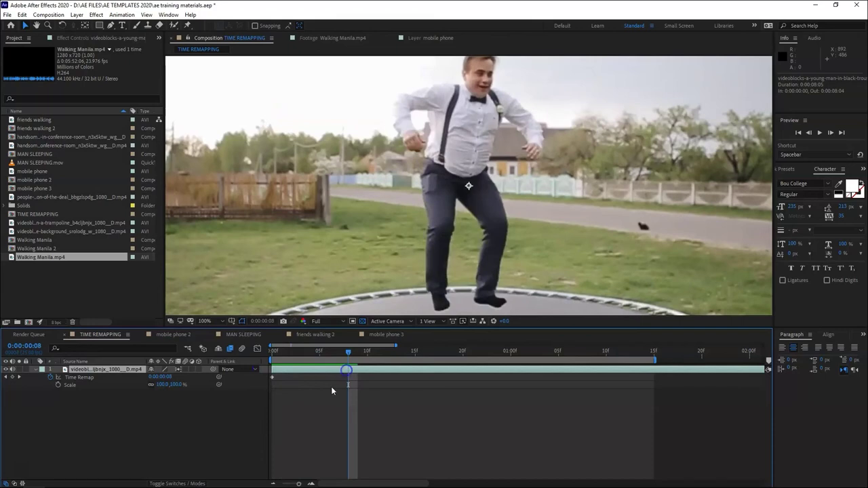
left_click(12, 377)
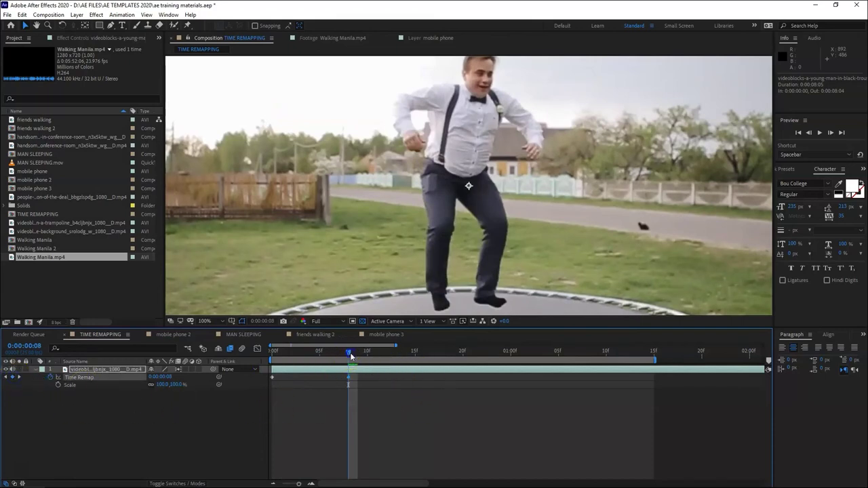
left_click_drag(351, 356, 496, 396)
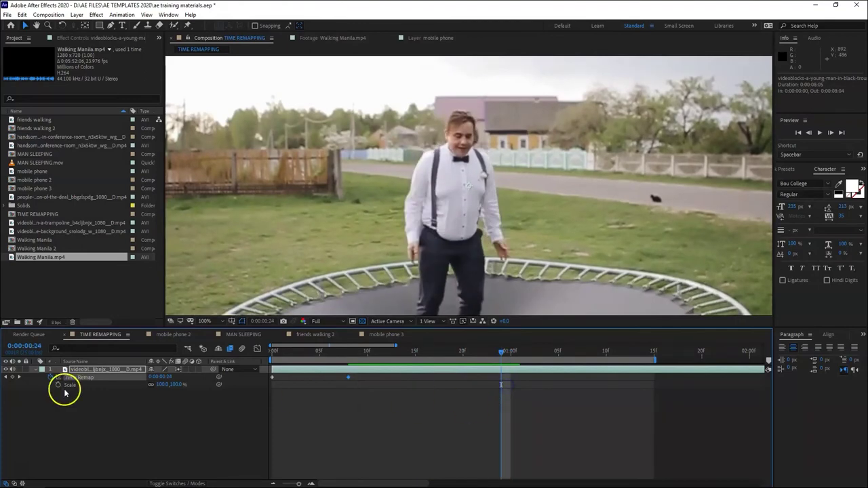
left_click(14, 376)
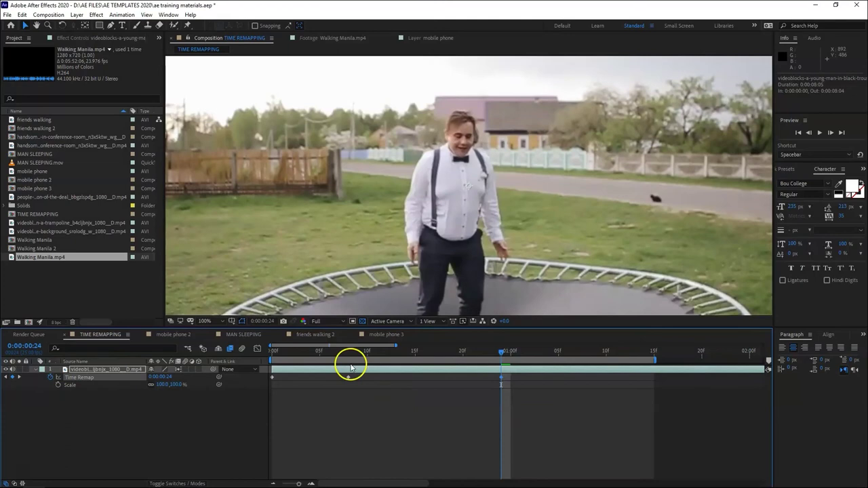
- Extend the work area, move the keyframes to about 0:05 and 1:20, and preview
left_click_drag(655, 360, 712, 360)
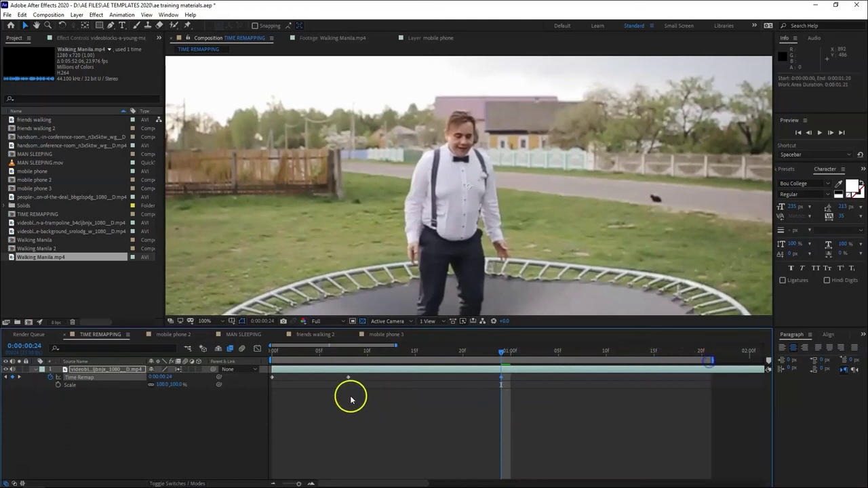
left_click(349, 351)
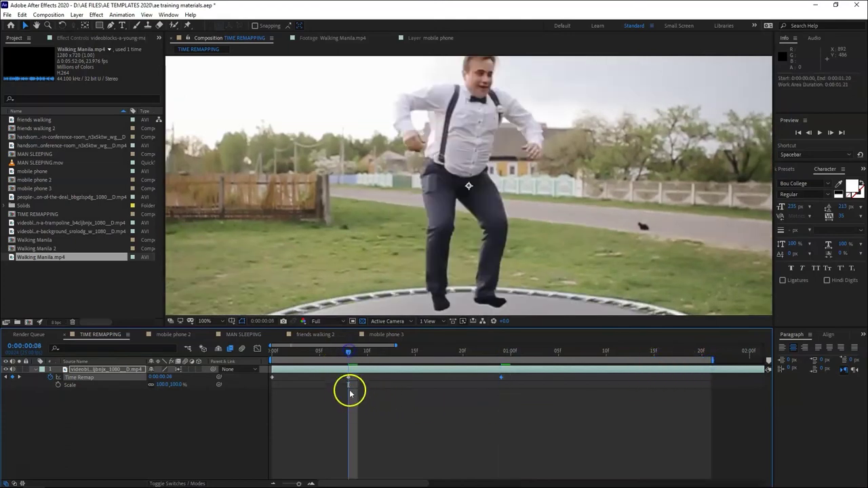
left_click_drag(346, 378, 314, 387)
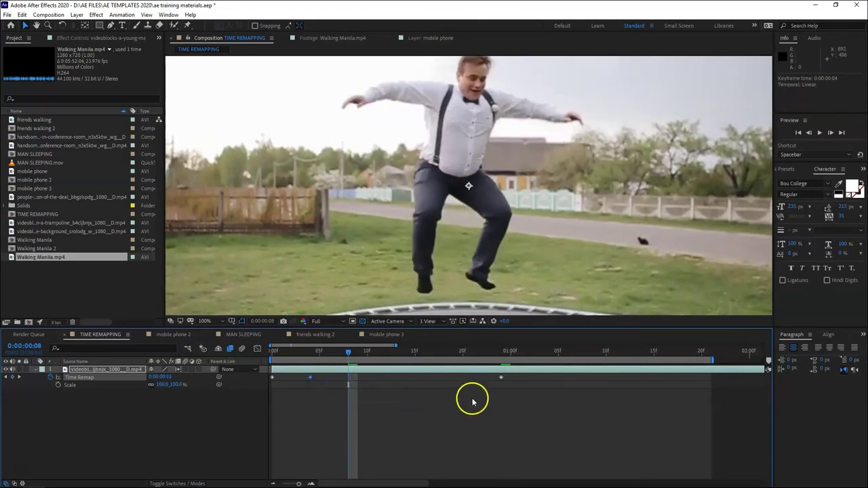
left_click_drag(501, 380, 702, 387)
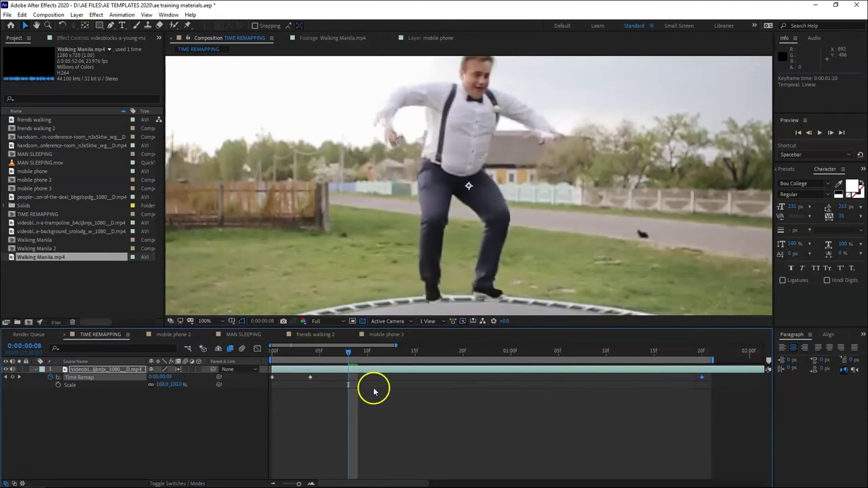
left_click(310, 378)
left_click_drag(311, 383, 316, 383)
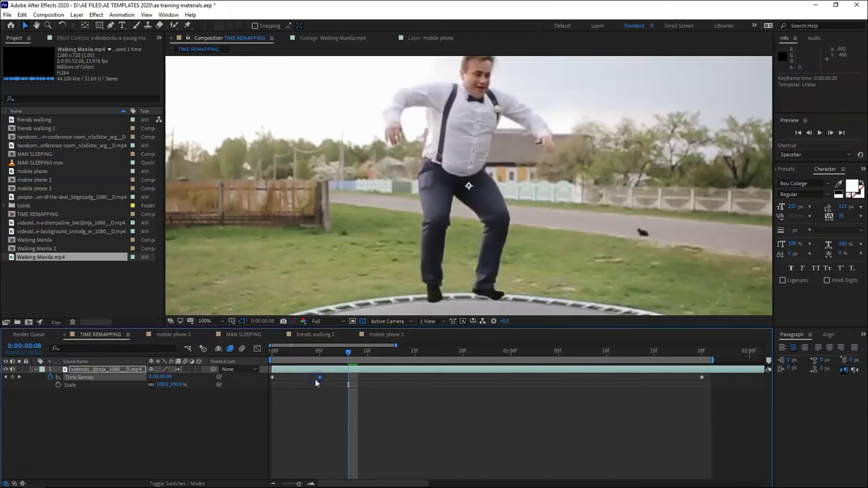
key("space")
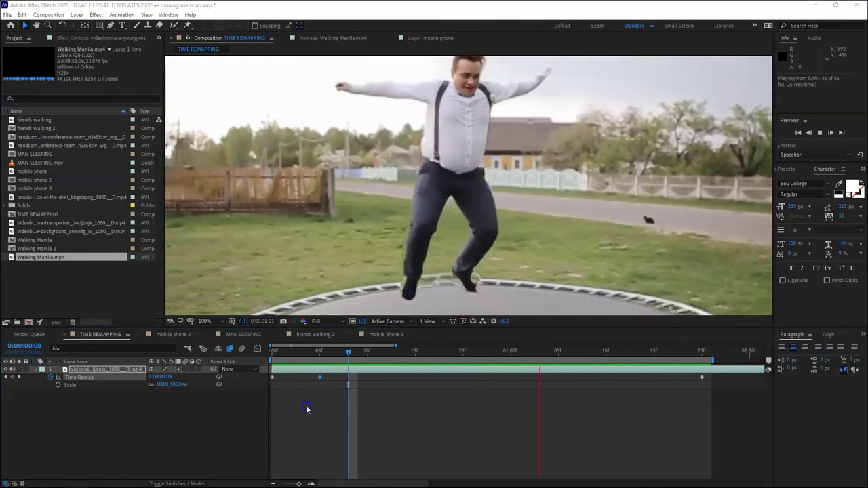
left_click_drag(299, 354, 341, 392)
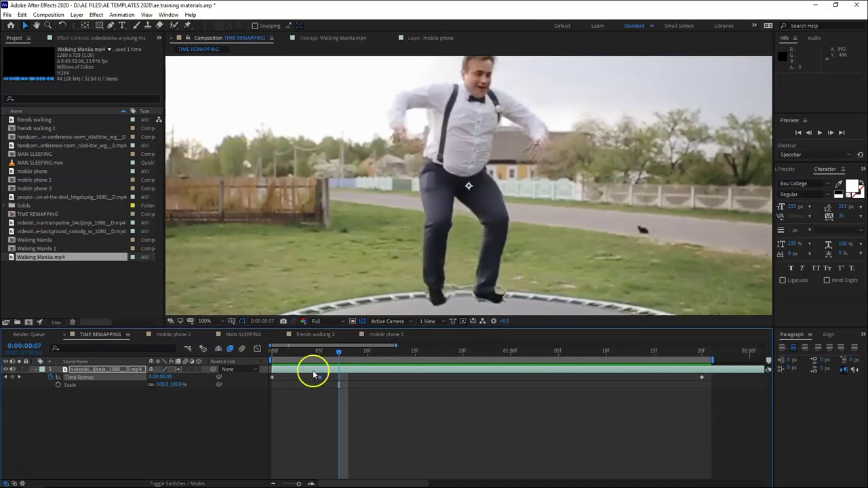
left_click(536, 437)
left_click_drag(436, 358, 492, 353)
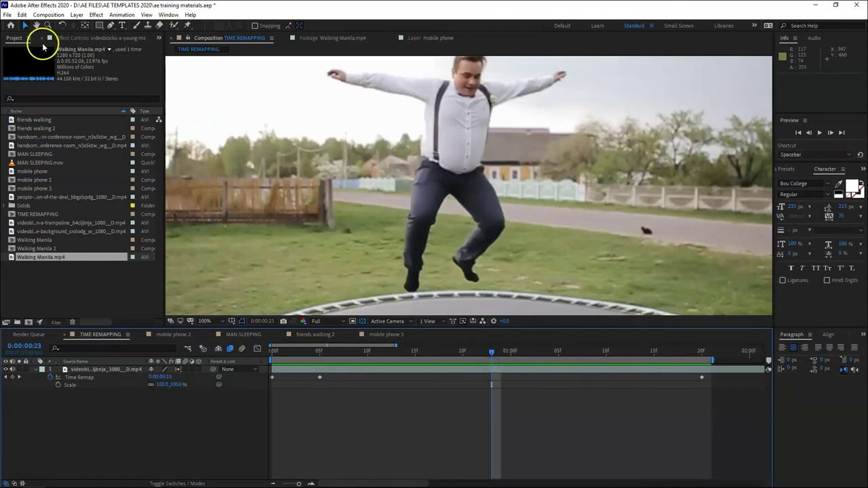
left_click(48, 15)
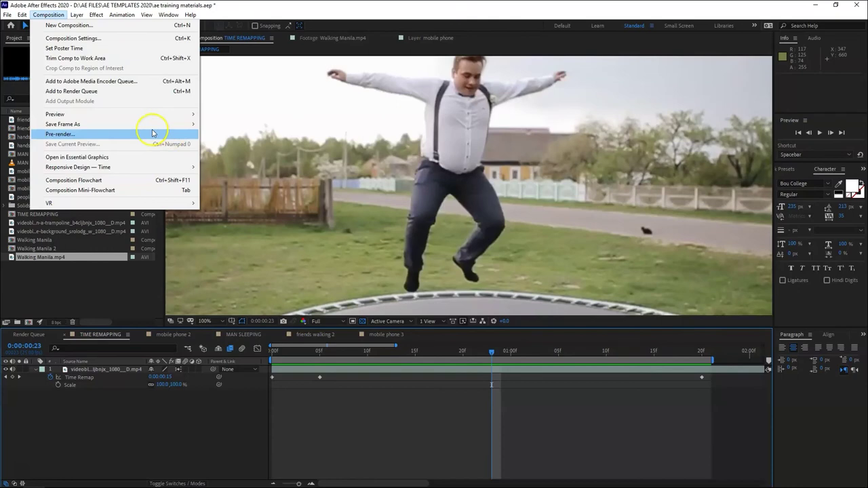
- Queue TIME REMAPPING with Best Settings, keeping the output name TIME REMAPPING.avi unchanged
left_click(116, 91)
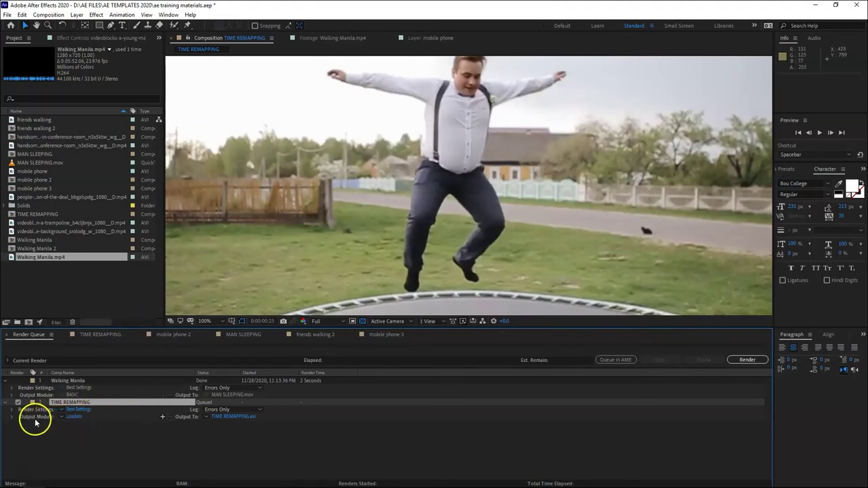
left_click(238, 418)
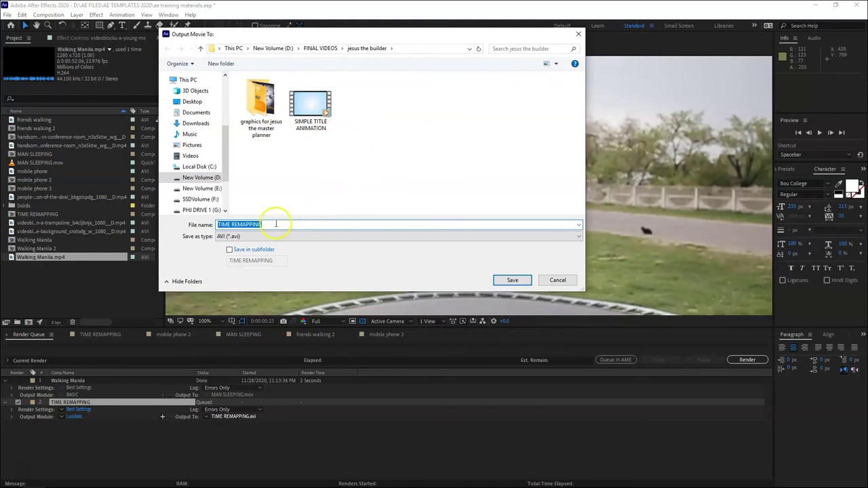
left_click_drag(271, 224, 231, 224)
type("asdfadsf")
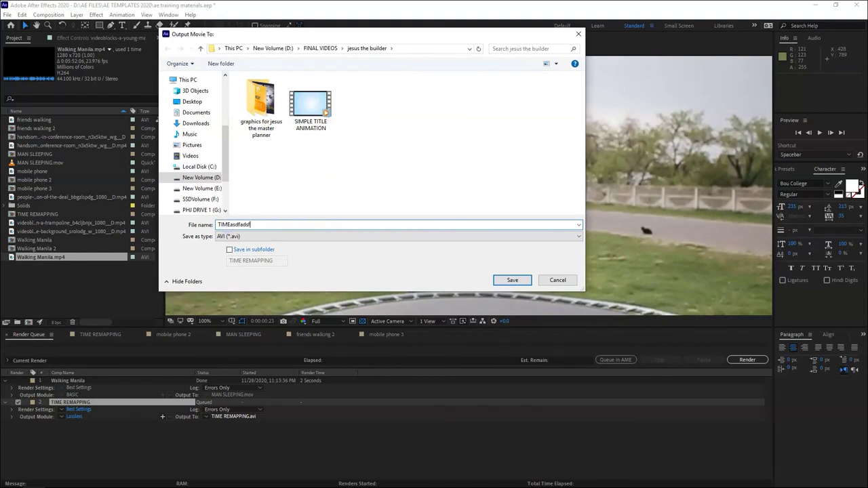
type("sadhfsadhf")
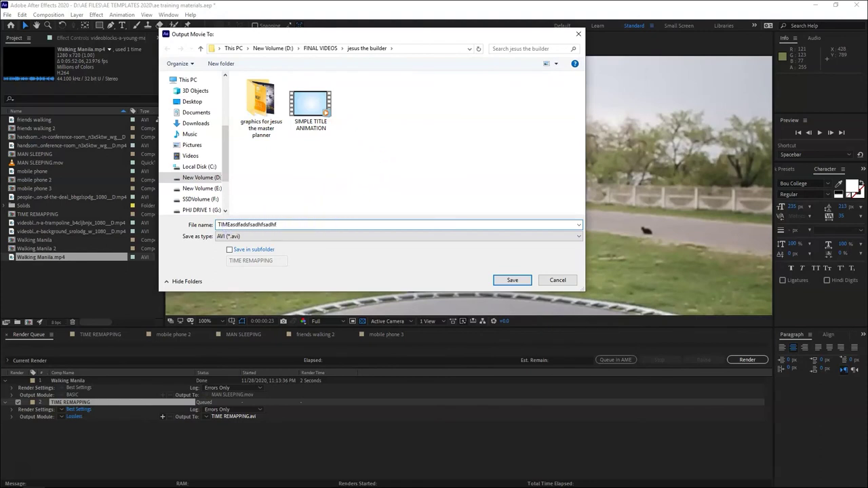
left_click(556, 280)
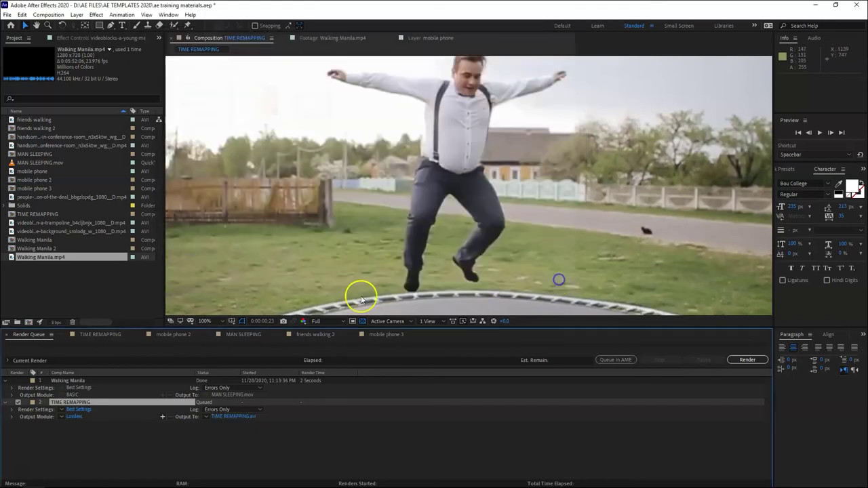
left_click(61, 411)
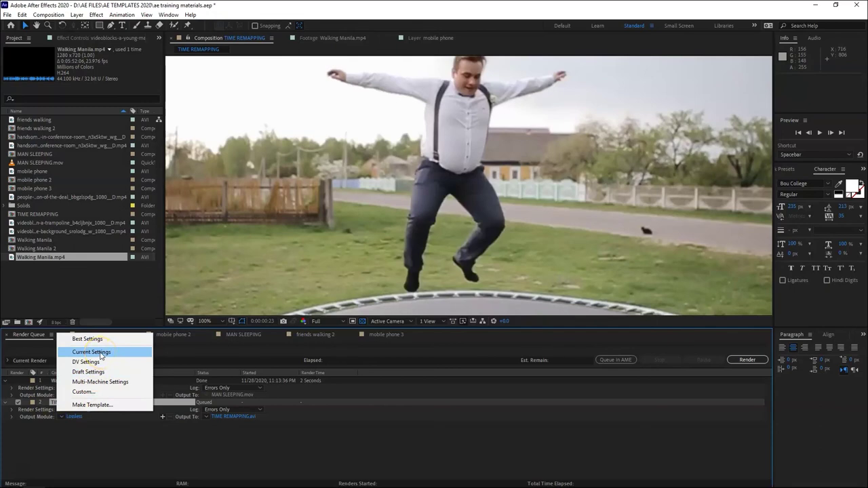
left_click(107, 445)
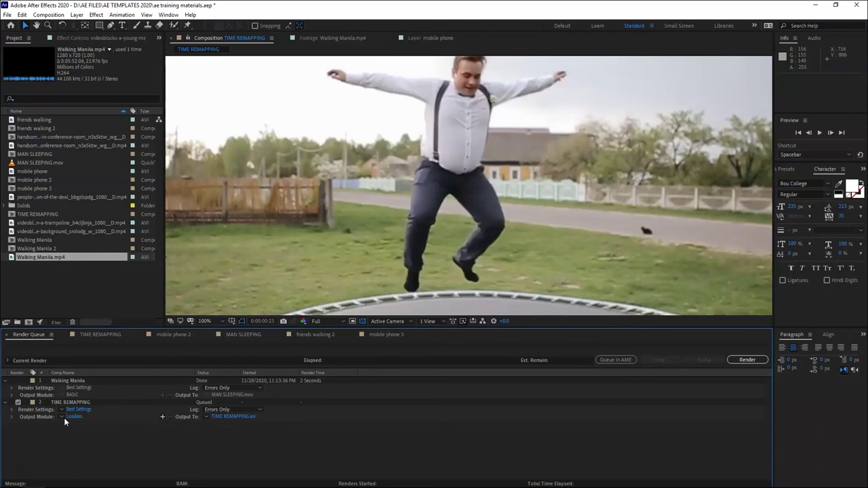
- Change the Lossless output module to QuickTime format with the Animation video codec
left_click(74, 416)
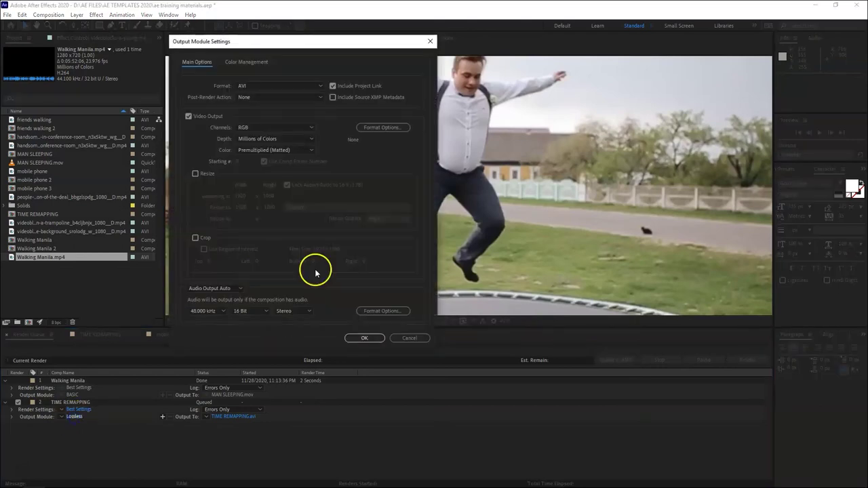
left_click(277, 87)
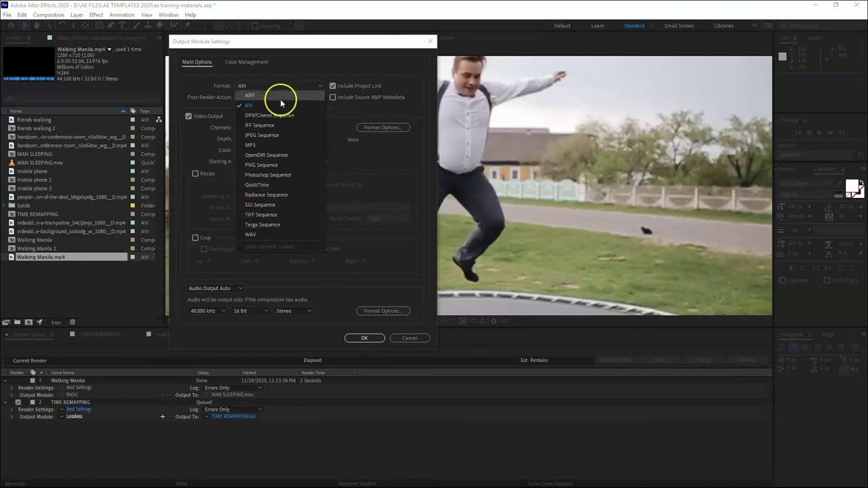
left_click(259, 184)
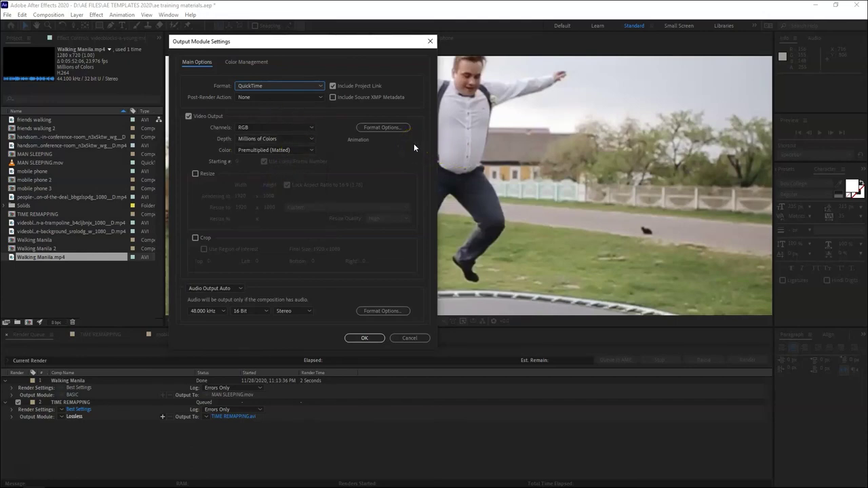
left_click(383, 127)
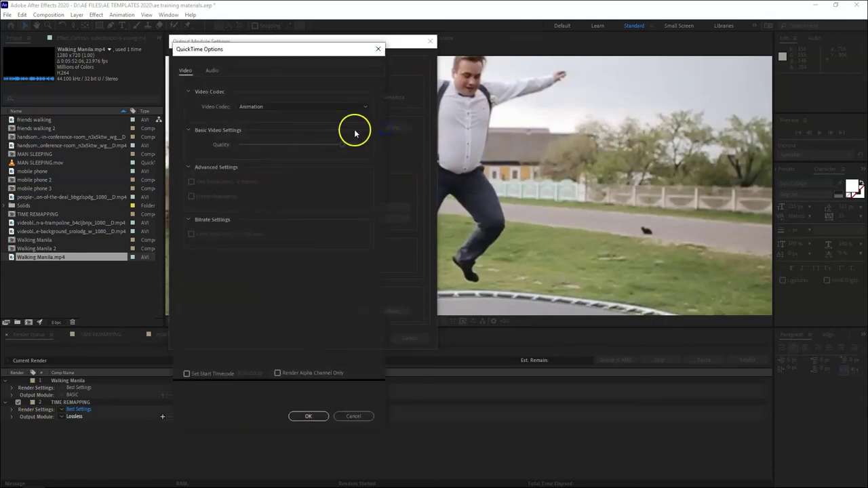
left_click(258, 107)
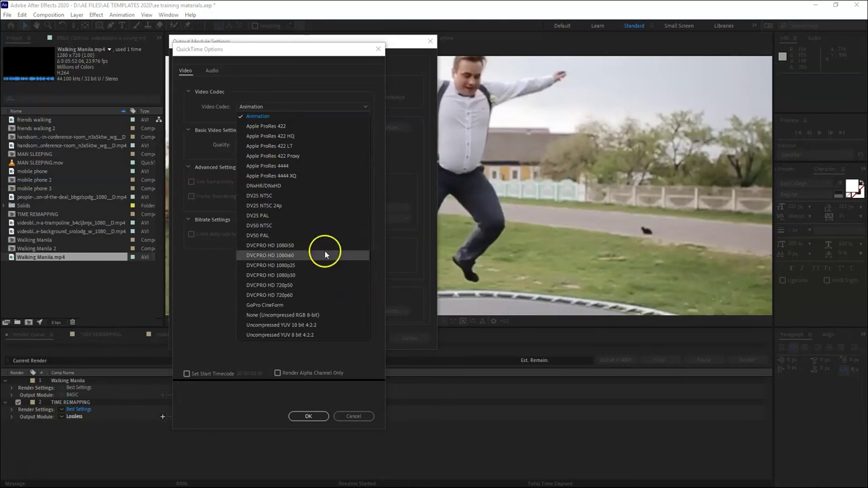
left_click(307, 416)
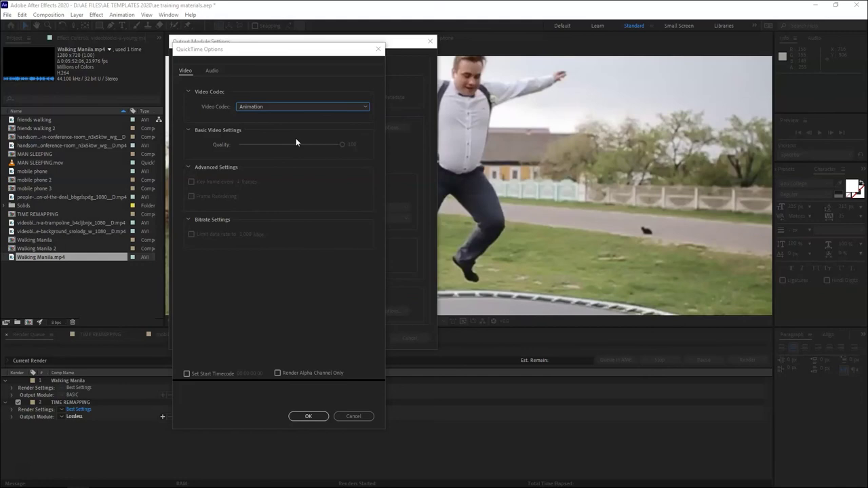
left_click(307, 417)
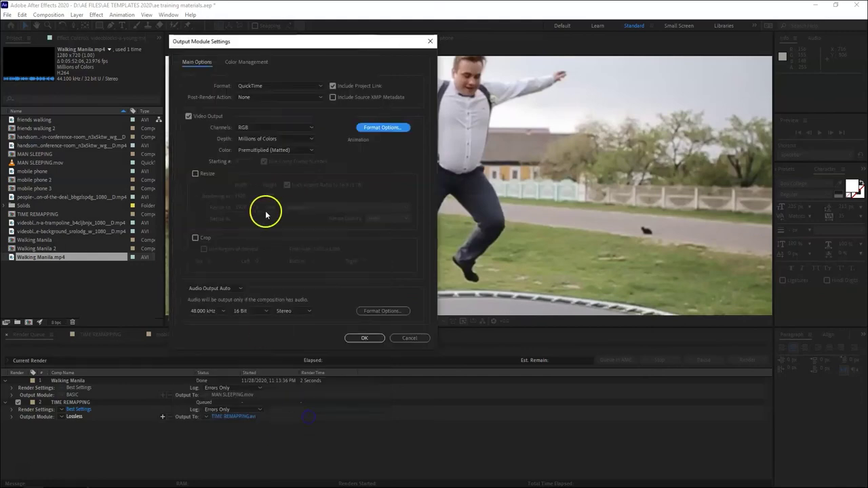
- Set Audio Output to Audio Output On in the QuickTime output module
left_click(240, 288)
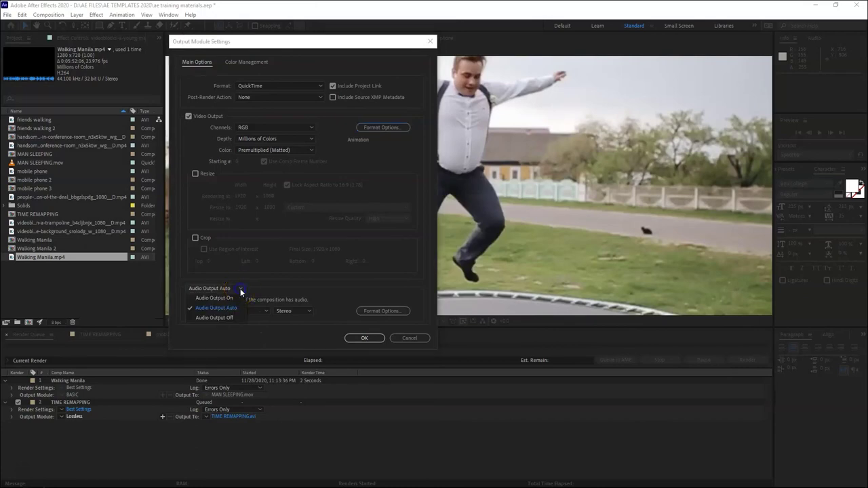
left_click(233, 299)
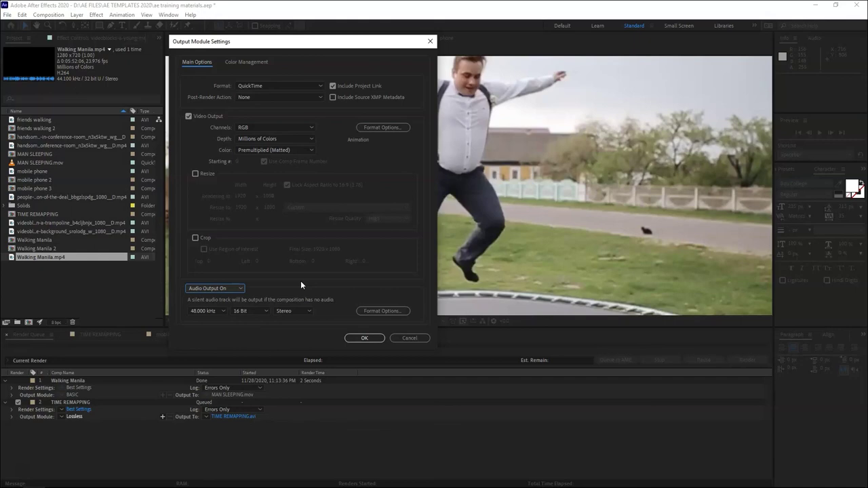
left_click(316, 286)
left_click(361, 339)
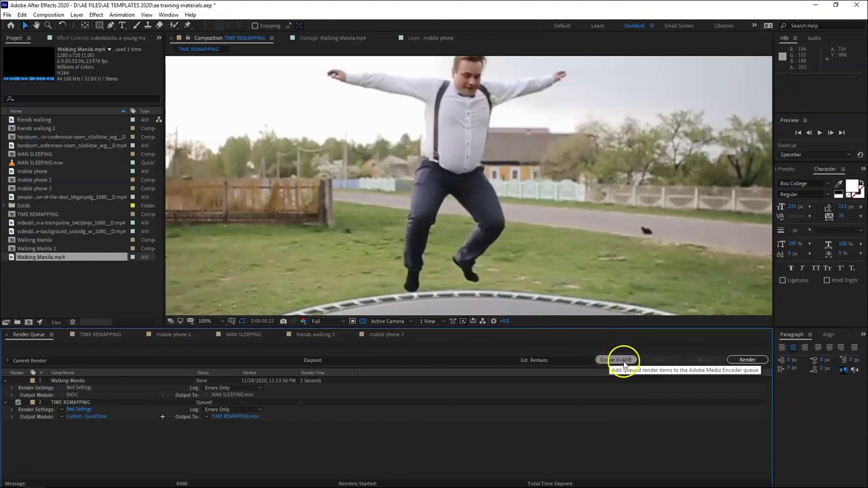
- Send the queued TIME REMAPPING item to Adobe Media Encoder
left_click(618, 361)
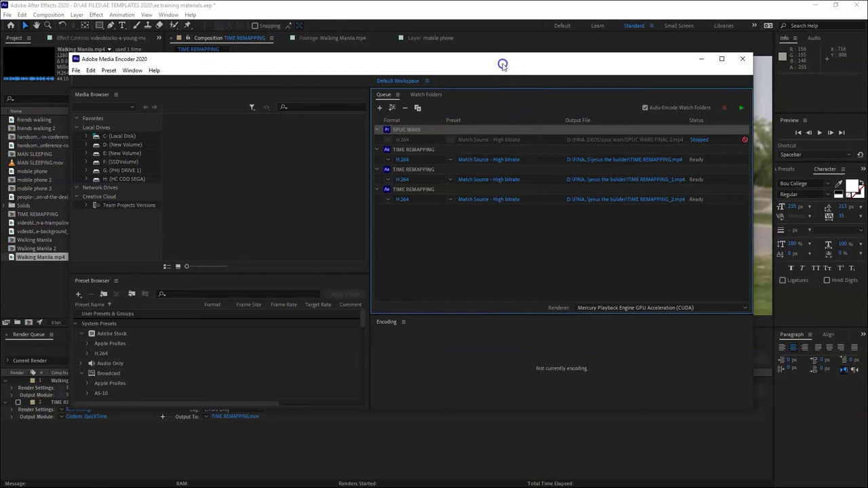
- Move the Media Encoder window up-left and narrow it, then return to After Effects
left_click_drag(502, 65, 464, 54)
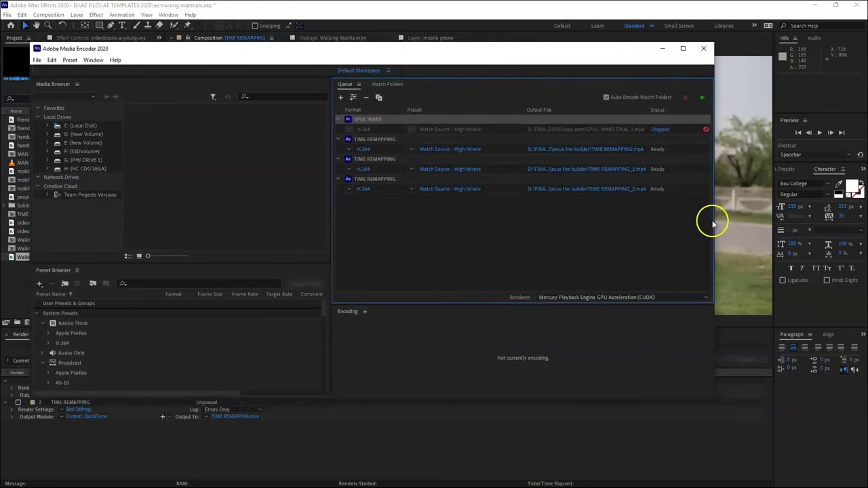
left_click_drag(713, 226, 667, 230)
left_click(548, 56)
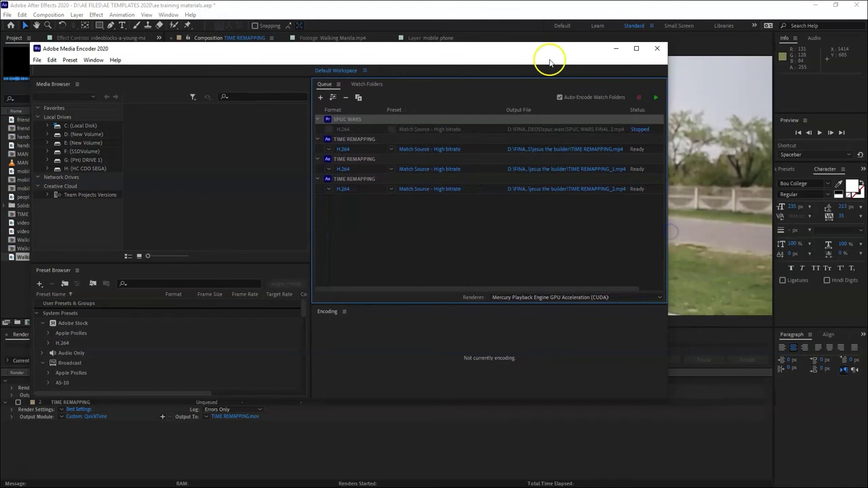
left_click(536, 16)
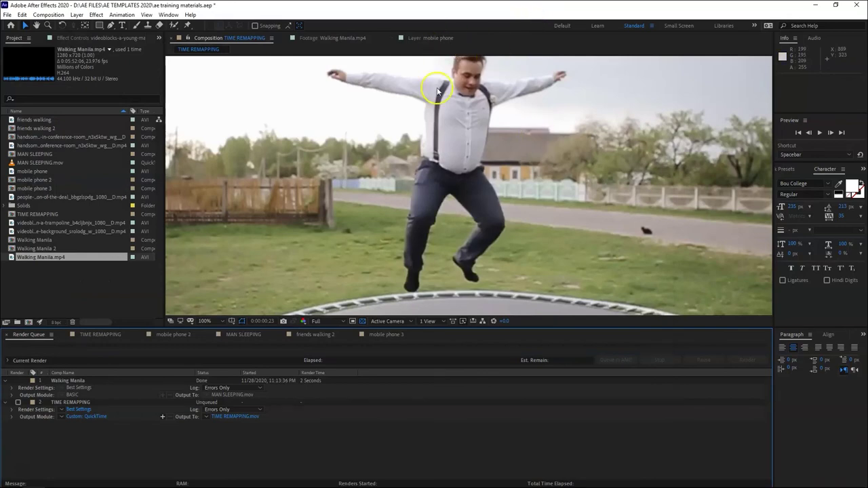
key("ctrl+alt+m")
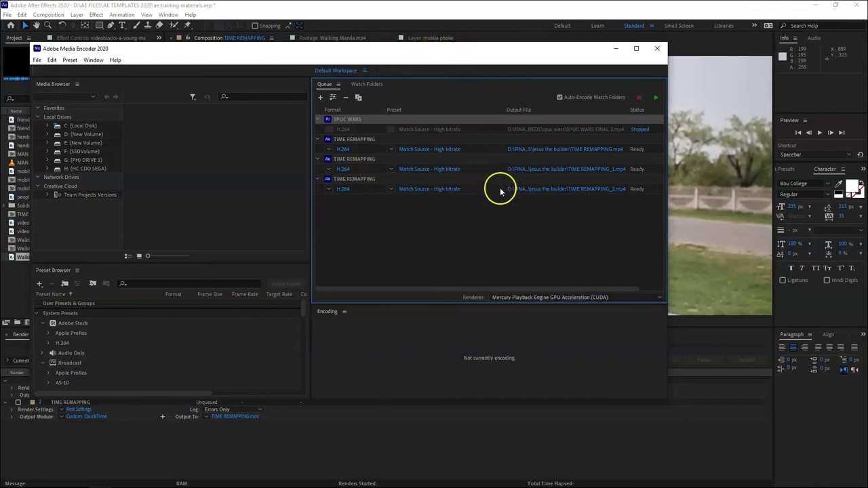
- Bring After Effects in front of Media Encoder, showing TIME REMAPPING unqueued
left_click(501, 8)
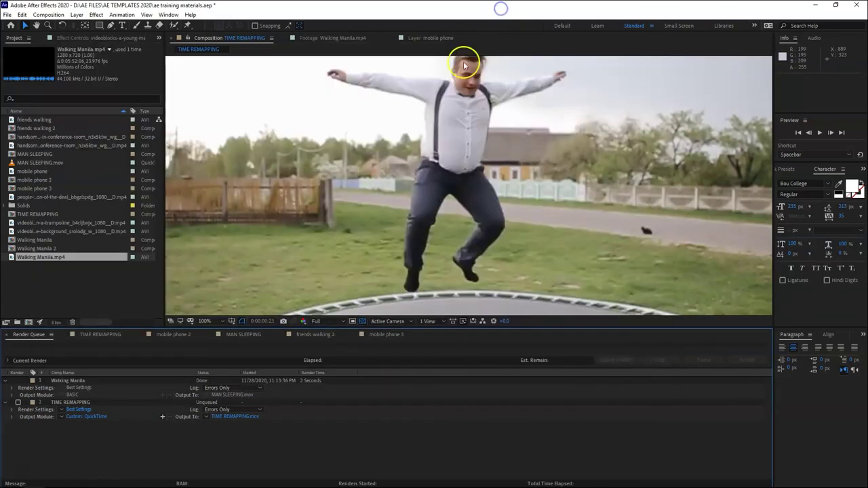
left_click(476, 353)
left_click(479, 347)
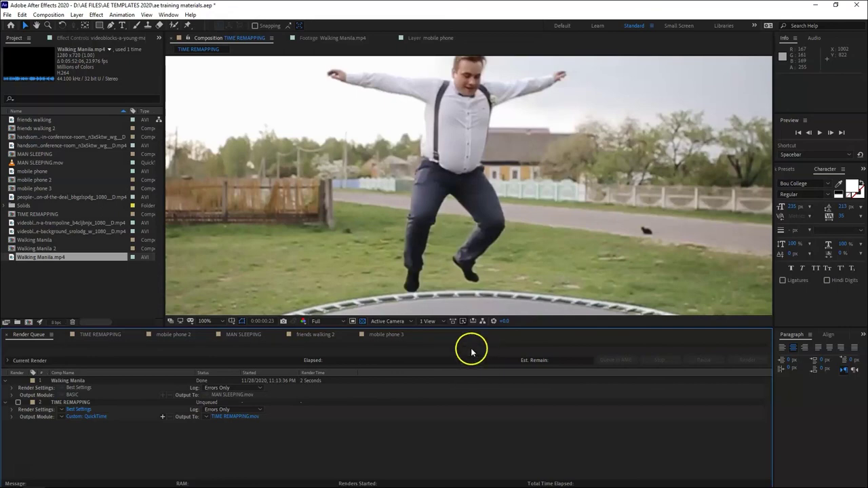